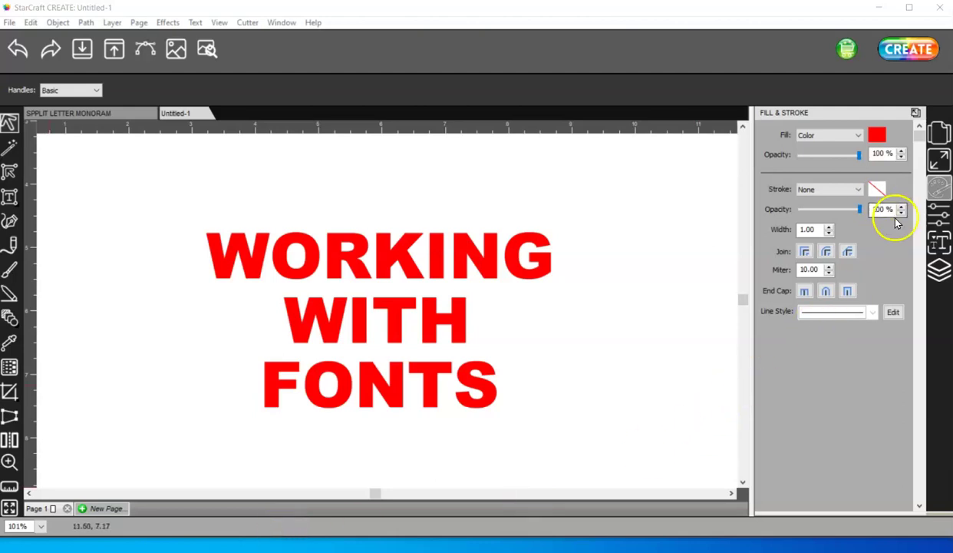
- Show the text settings, pick the Type tool and start a new page, Page 2
{"action": "left_click", "coordinate": [937, 240]}
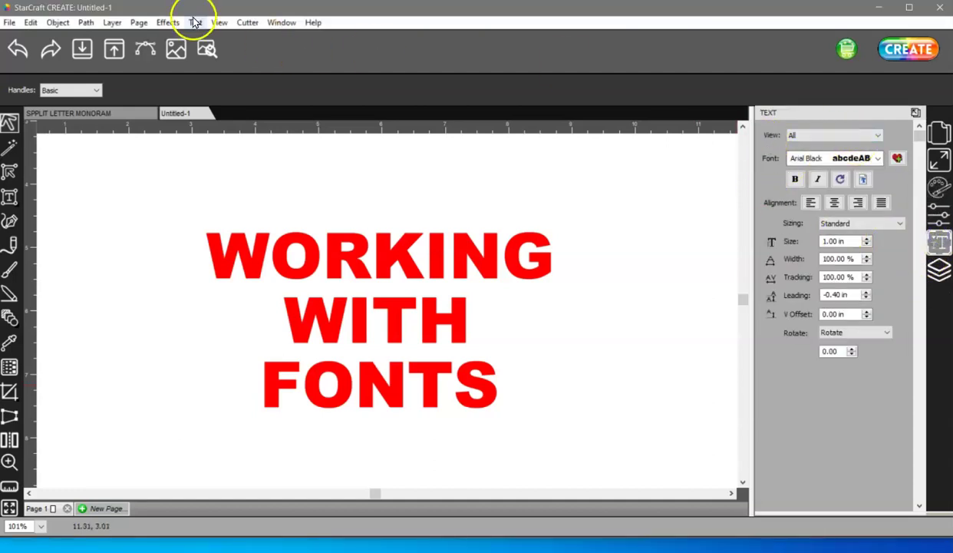
{"action": "left_click", "coordinate": [9, 198]}
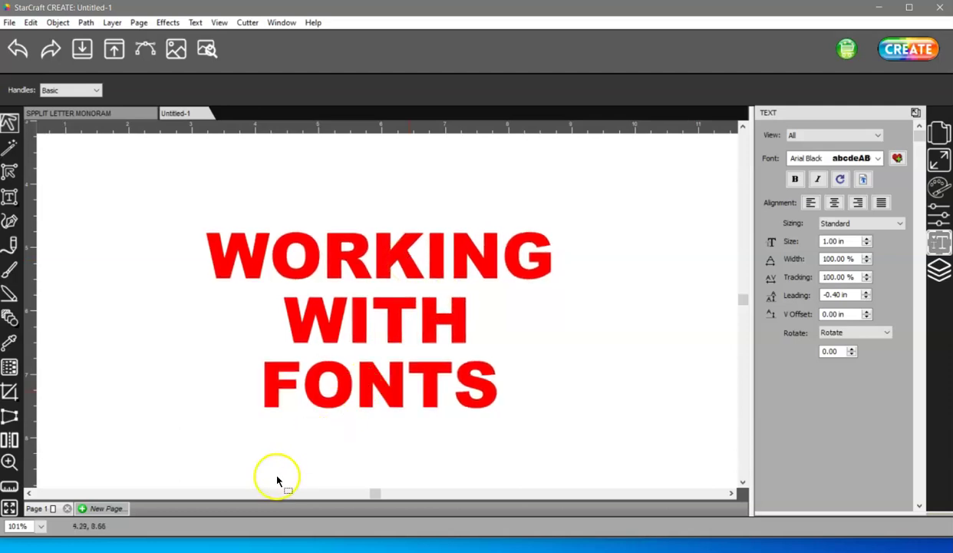
{"action": "left_click", "coordinate": [113, 508]}
- Confirm Page 2 and write STARCRAFT and CREATE on two lines in red Arial Black
{"action": "left_click", "coordinate": [539, 309]}
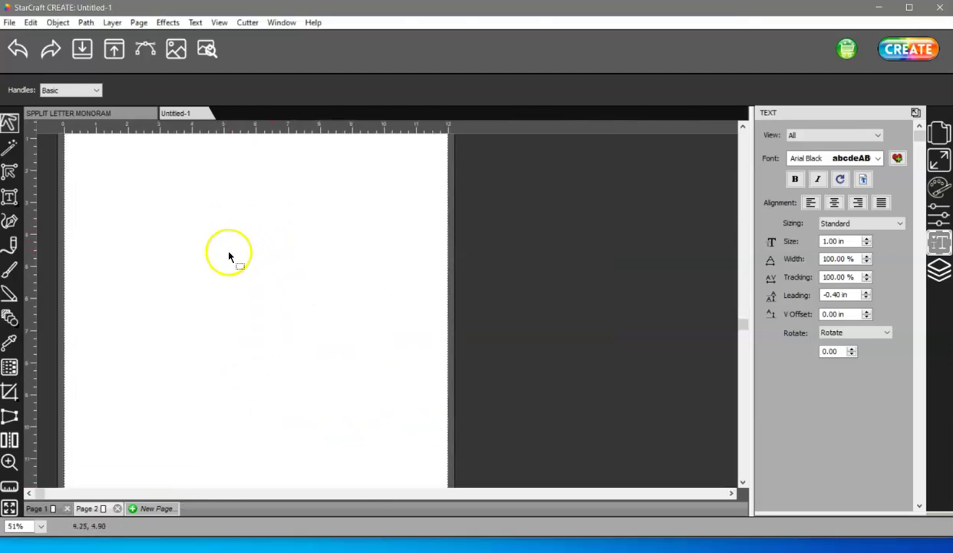
{"action": "left_click", "coordinate": [9, 196]}
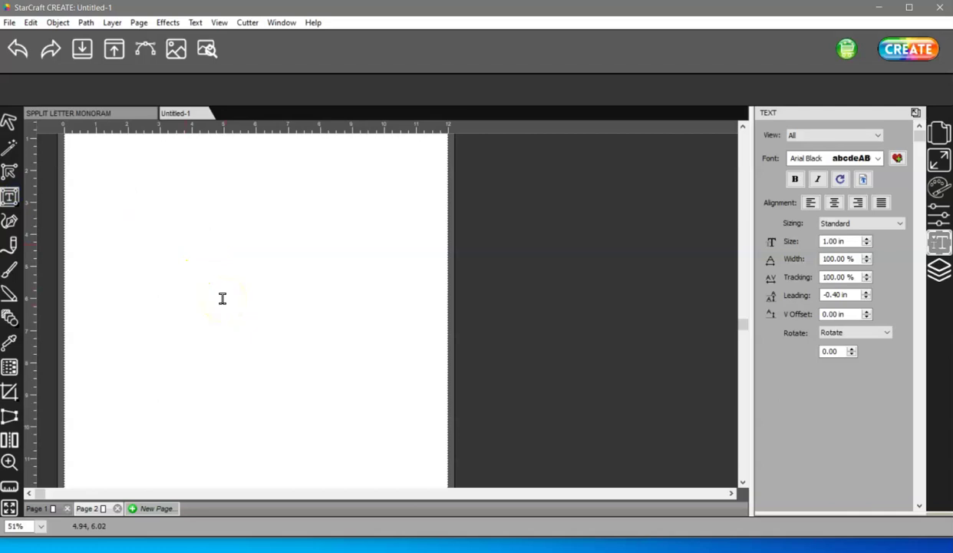
{"action": "type", "text": "STAR"}
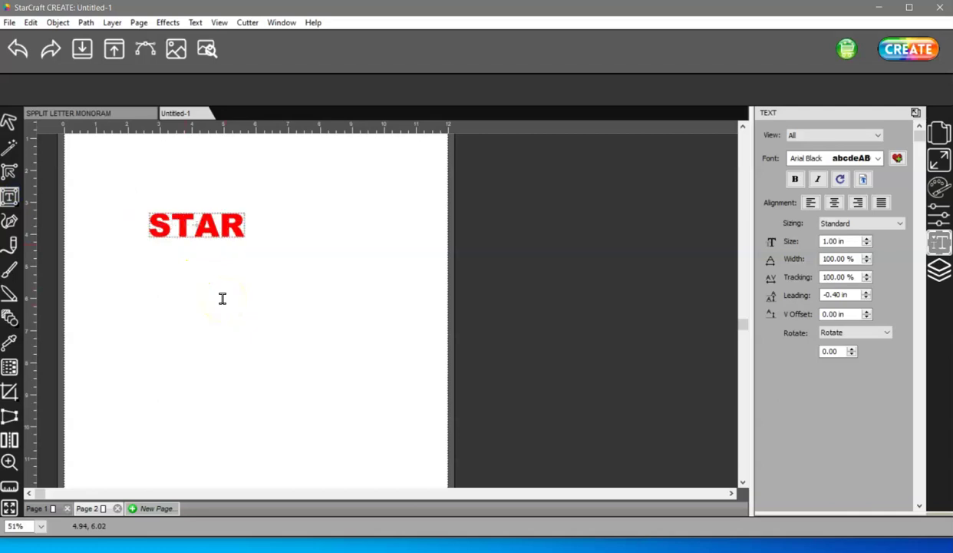
{"action": "type", "text": "CRAFT"}
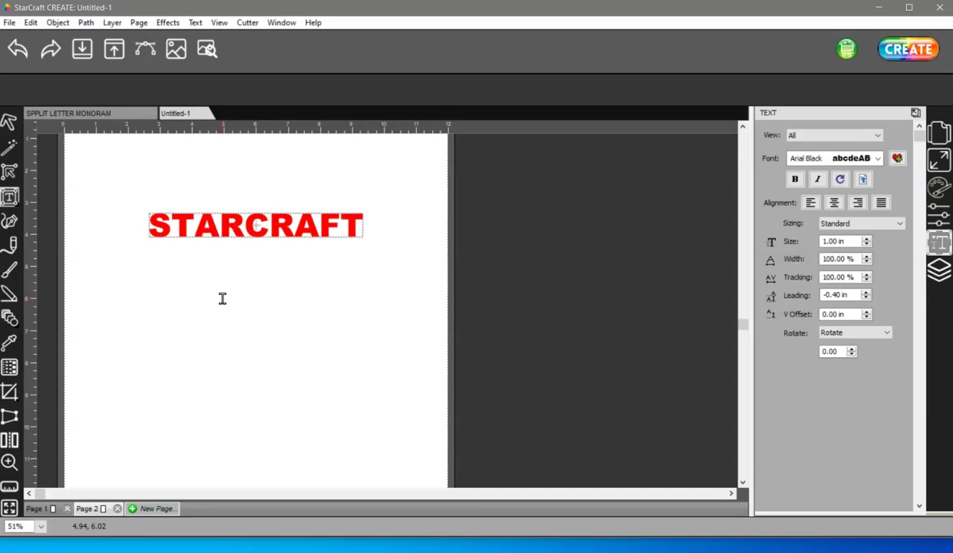
{"action": "key", "text": "Return"}
{"action": "type", "text": "CREA"}
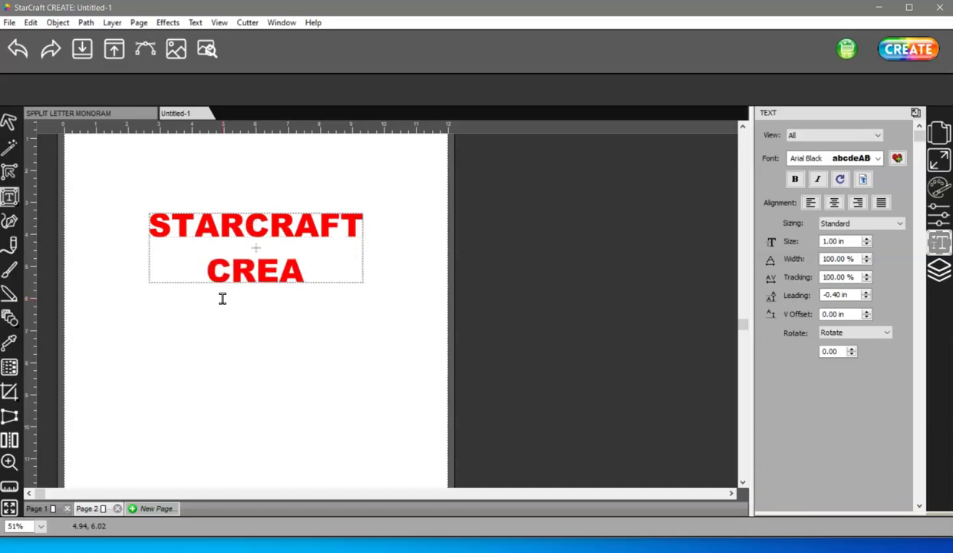
{"action": "type", "text": "TE"}
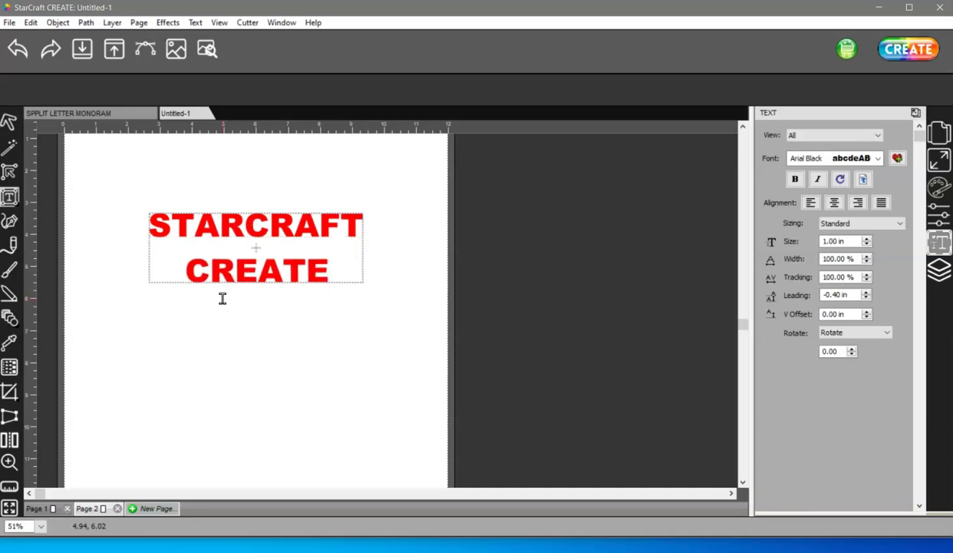
- Select the STARCRAFT CREATE text and browse the View and Font lists, keeping All and Arial Black
{"action": "left_click", "coordinate": [9, 121]}
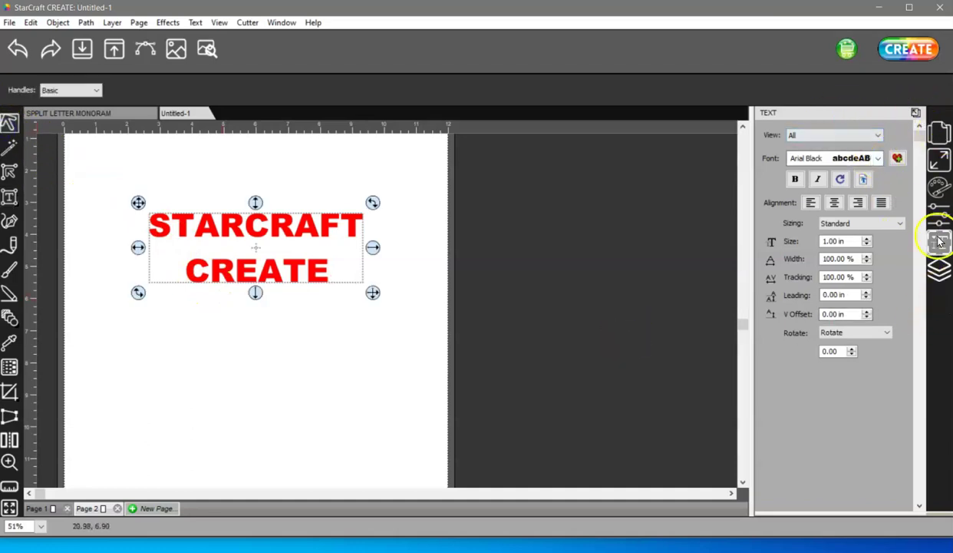
{"action": "left_click", "coordinate": [839, 134]}
{"action": "left_click", "coordinate": [838, 134]}
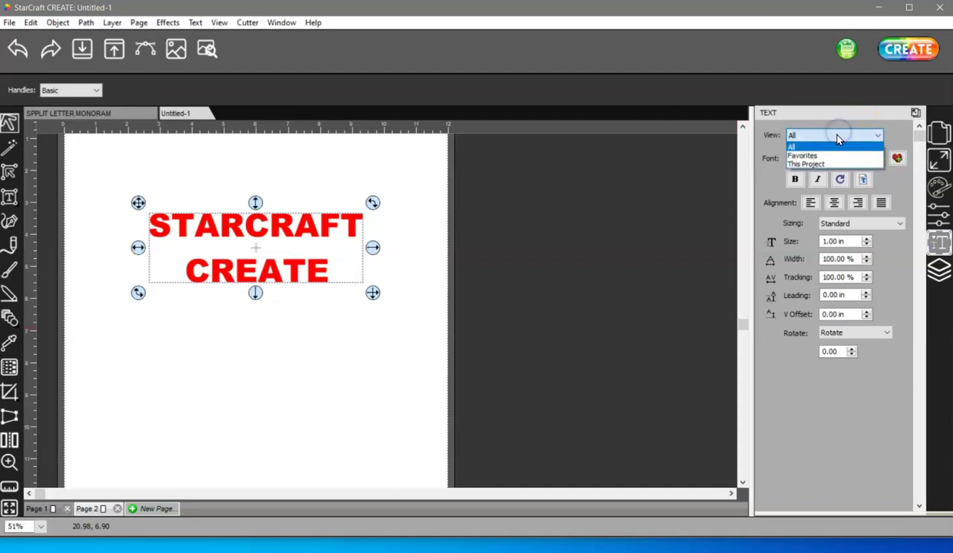
{"action": "left_click", "coordinate": [832, 145]}
{"action": "left_click", "coordinate": [818, 159]}
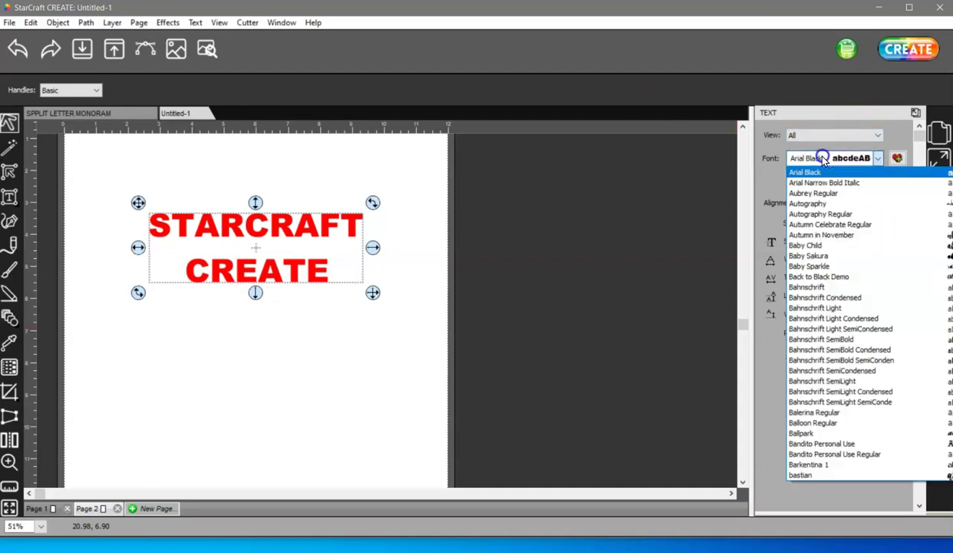
{"action": "left_click", "coordinate": [829, 134]}
{"action": "left_click", "coordinate": [829, 133]}
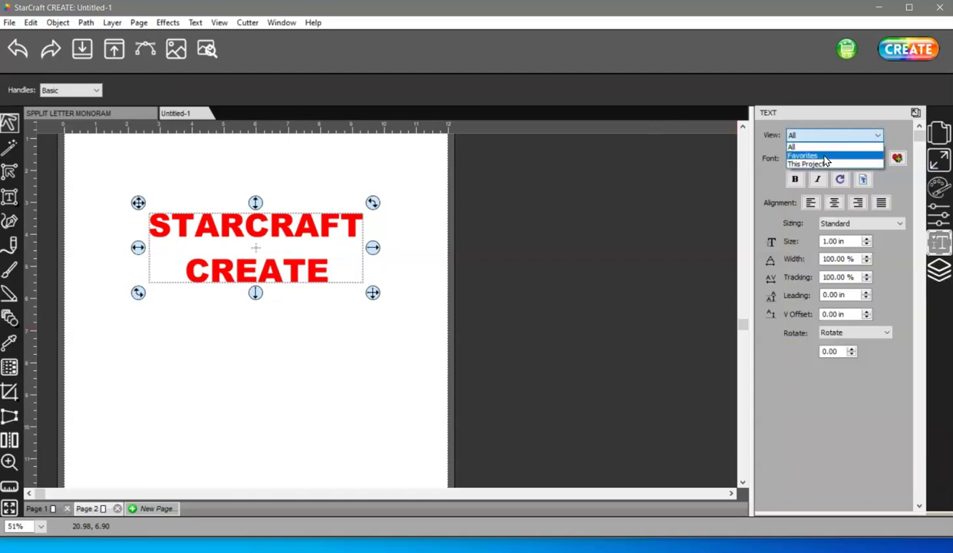
{"action": "left_click", "coordinate": [861, 132]}
{"action": "left_click", "coordinate": [815, 157]}
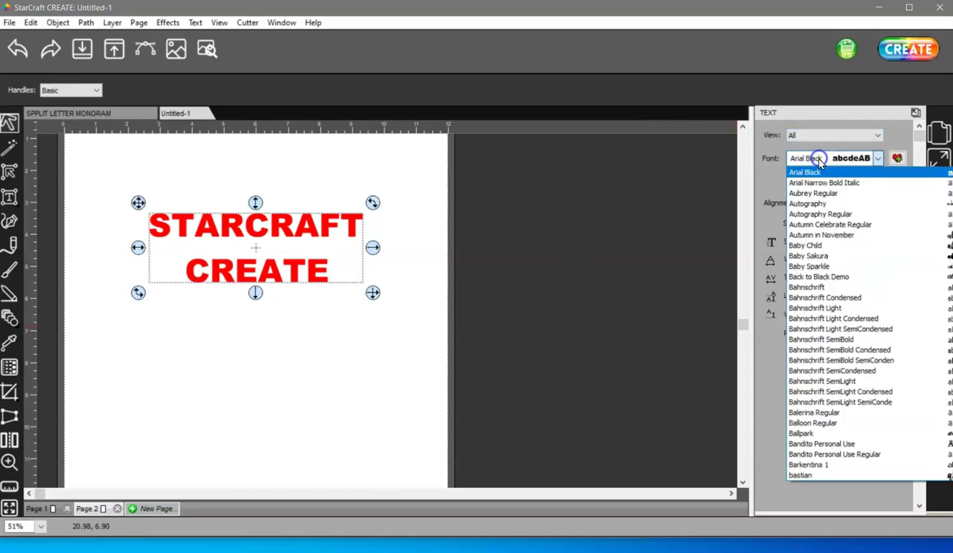
{"action": "left_click", "coordinate": [808, 173]}
- Add Arial Black to the favourite fonts and filter the font list to Favorites
{"action": "left_click", "coordinate": [898, 158]}
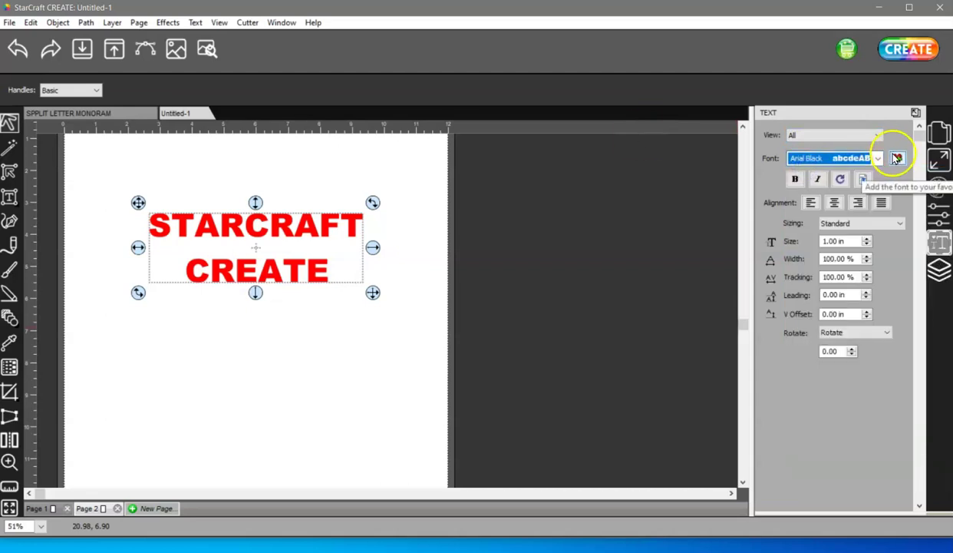
{"action": "left_click", "coordinate": [831, 135]}
{"action": "left_click", "coordinate": [806, 152]}
{"action": "left_click", "coordinate": [815, 157]}
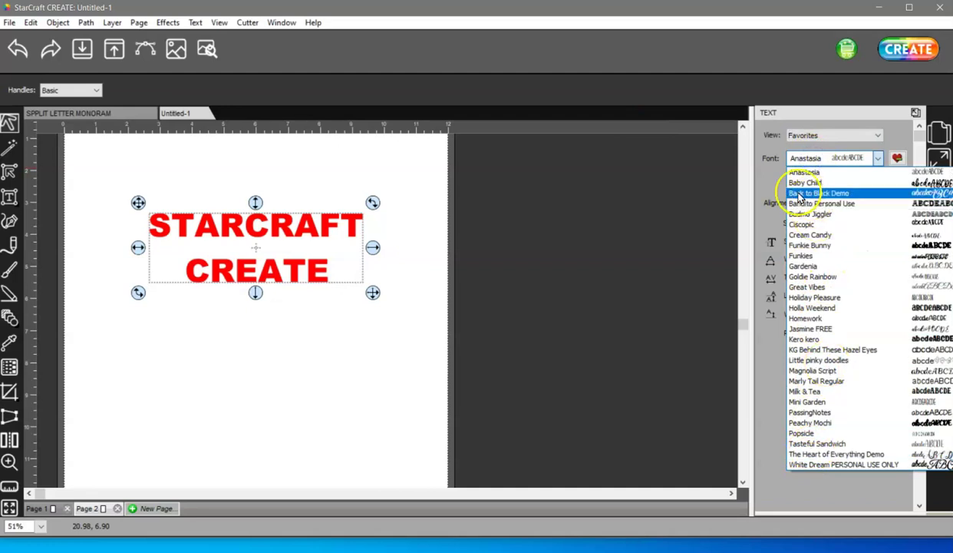
{"action": "left_click", "coordinate": [773, 148]}
{"action": "left_click", "coordinate": [830, 134]}
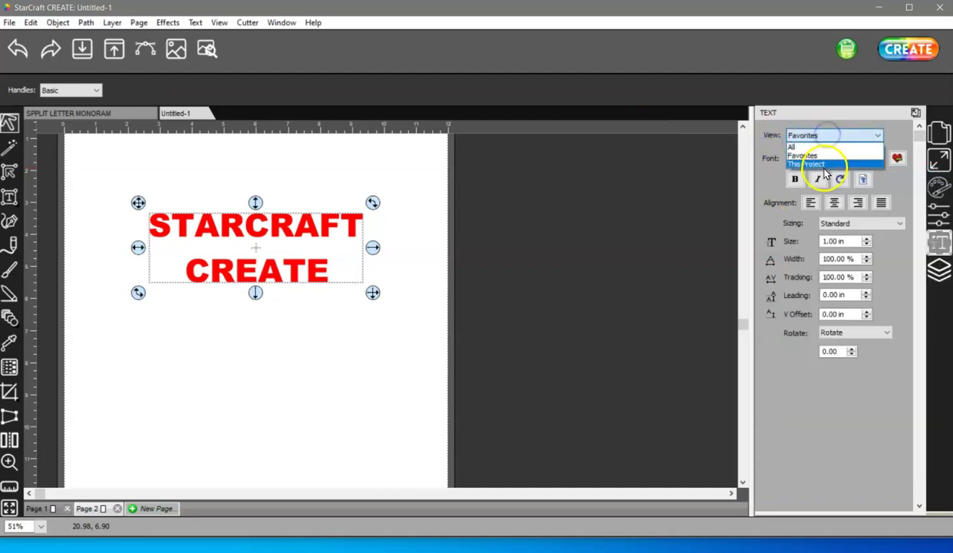
{"action": "left_click", "coordinate": [767, 167]}
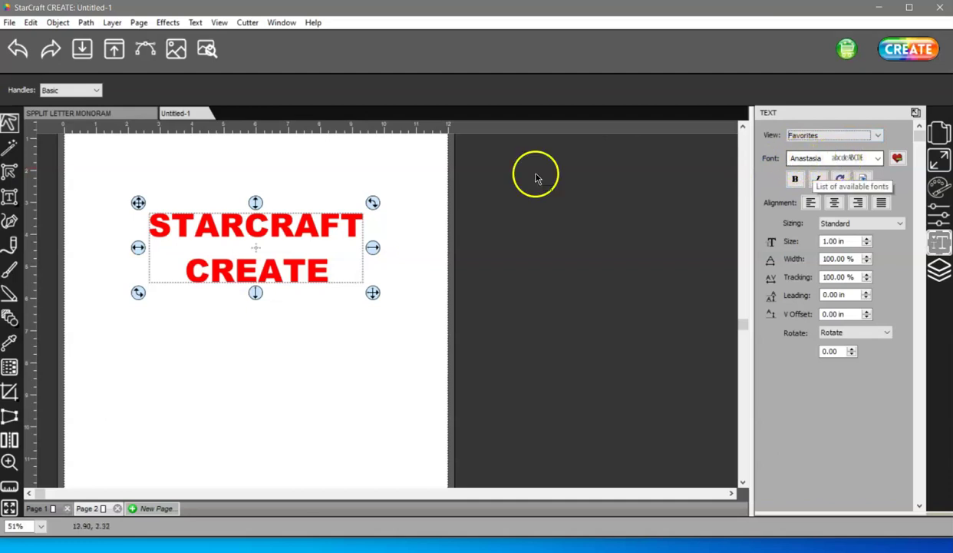
- Place a new Anastasia text box below the STARCRAFT CREATE title, clearing stray typed letters
{"action": "left_click", "coordinate": [10, 197]}
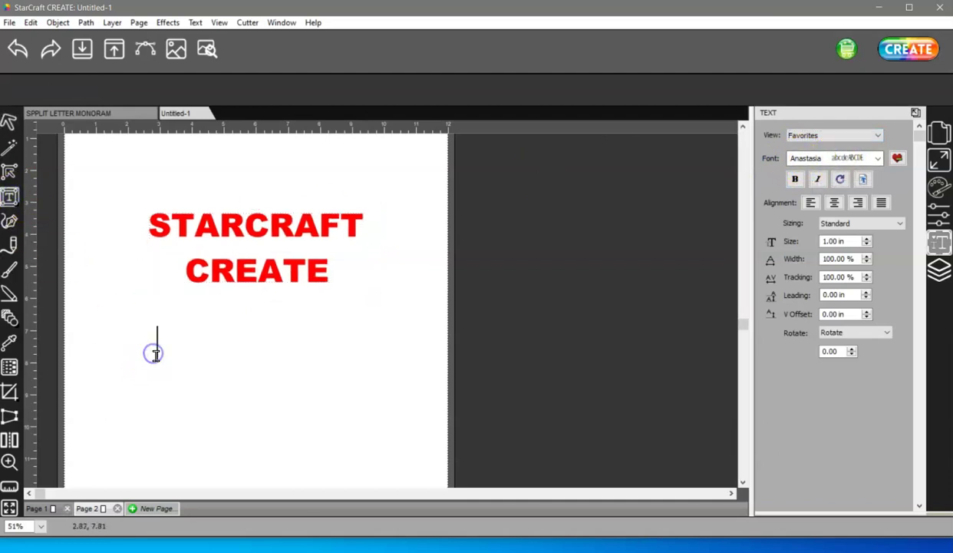
{"action": "type", "text": "ELLO"}
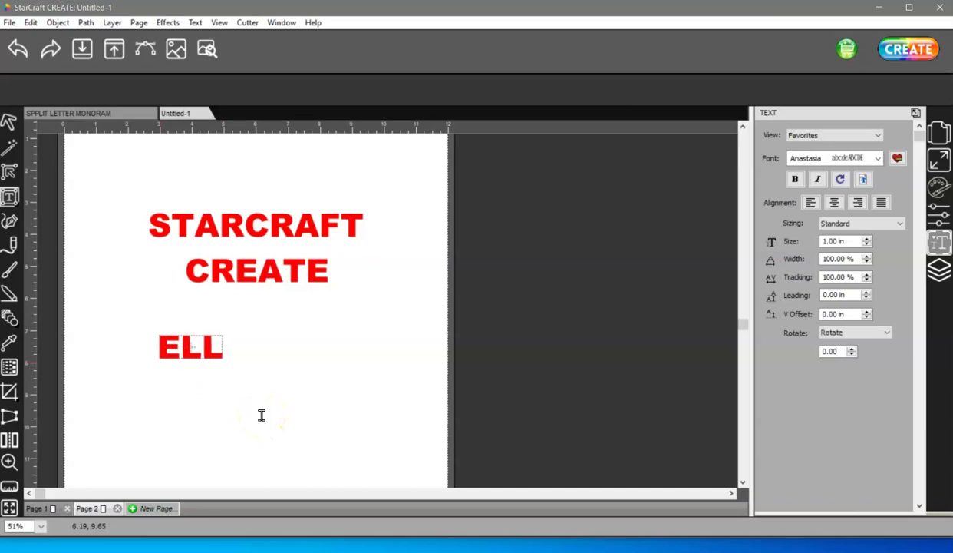
{"action": "key", "text": "BackSpace"}
{"action": "key", "text": "BackSpace"}
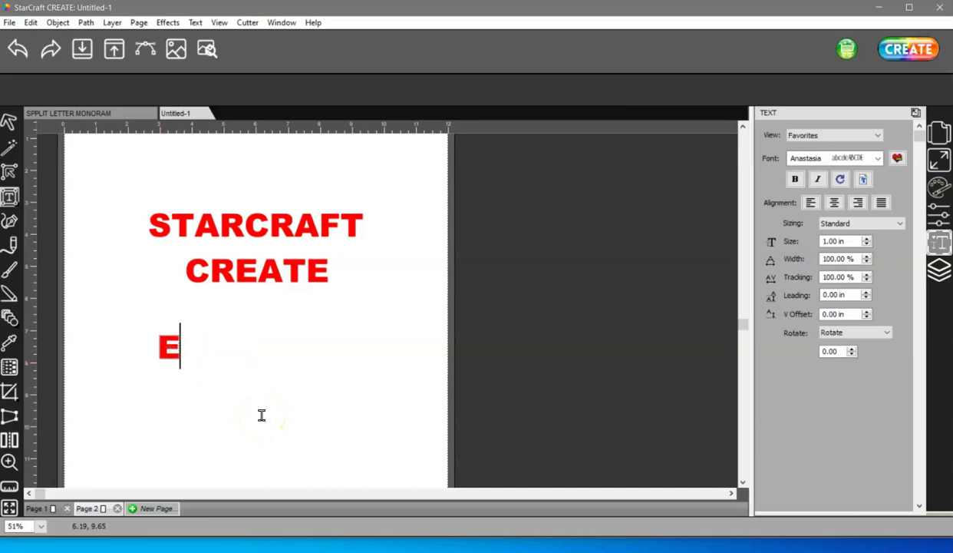
{"action": "key", "text": "BackSpace"}
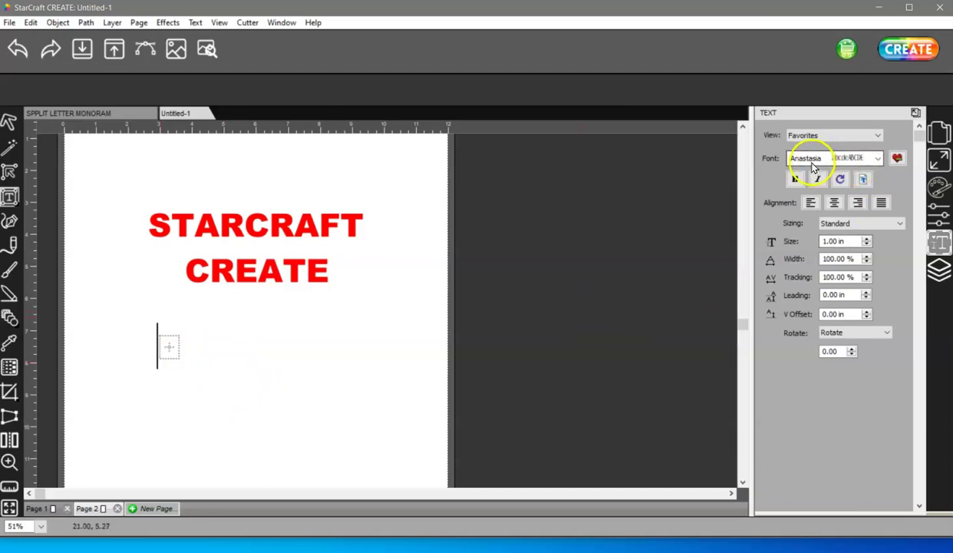
{"action": "left_click", "coordinate": [815, 168]}
{"action": "left_click", "coordinate": [809, 171]}
{"action": "left_click", "coordinate": [151, 367]}
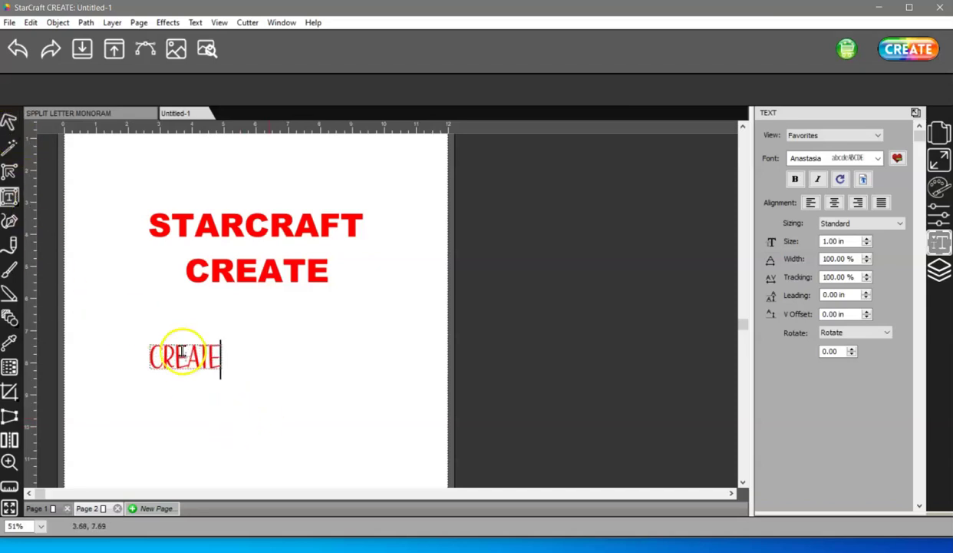
- Filter the fonts to This Project, keep Anastasia, then set View back to All
{"action": "left_click", "coordinate": [815, 135]}
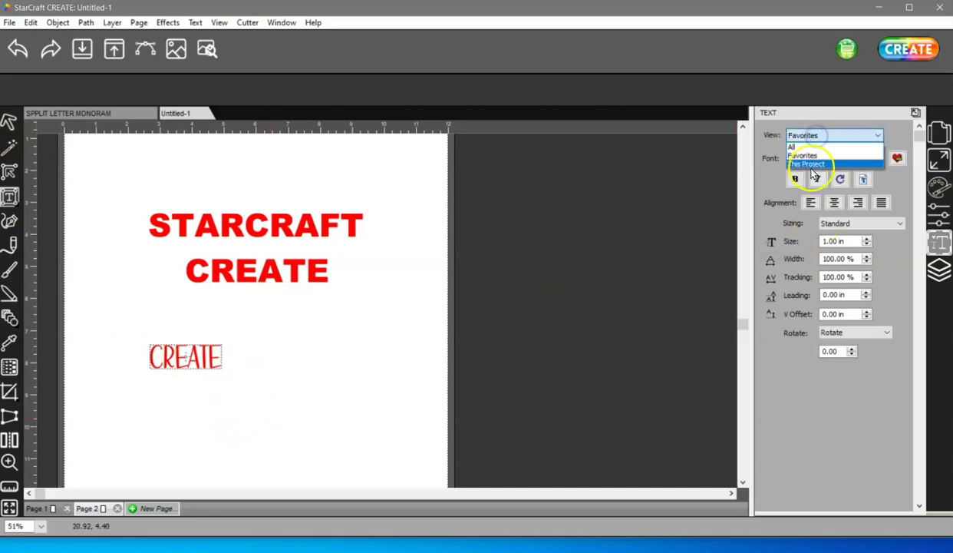
{"action": "left_click", "coordinate": [808, 163]}
{"action": "left_click", "coordinate": [808, 158]}
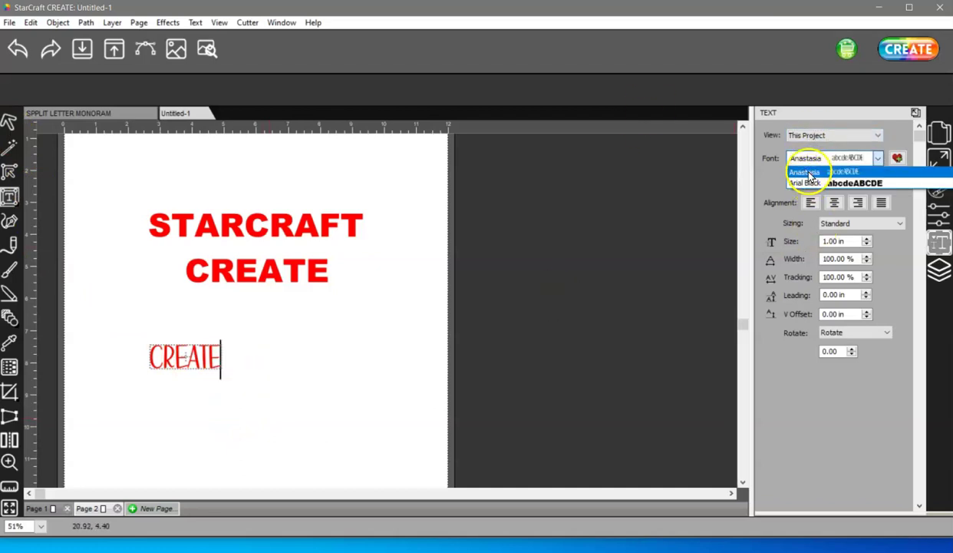
{"action": "left_click", "coordinate": [805, 158]}
{"action": "left_click", "coordinate": [807, 137]}
{"action": "left_click", "coordinate": [800, 144]}
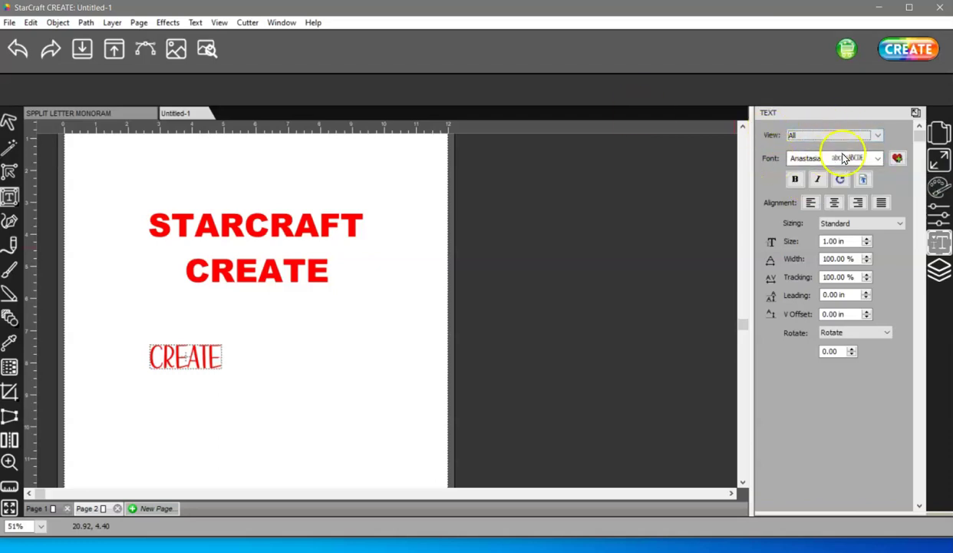
- Try the Bold, Italic, Reload fonts and Load font buttons
{"action": "left_click", "coordinate": [795, 180]}
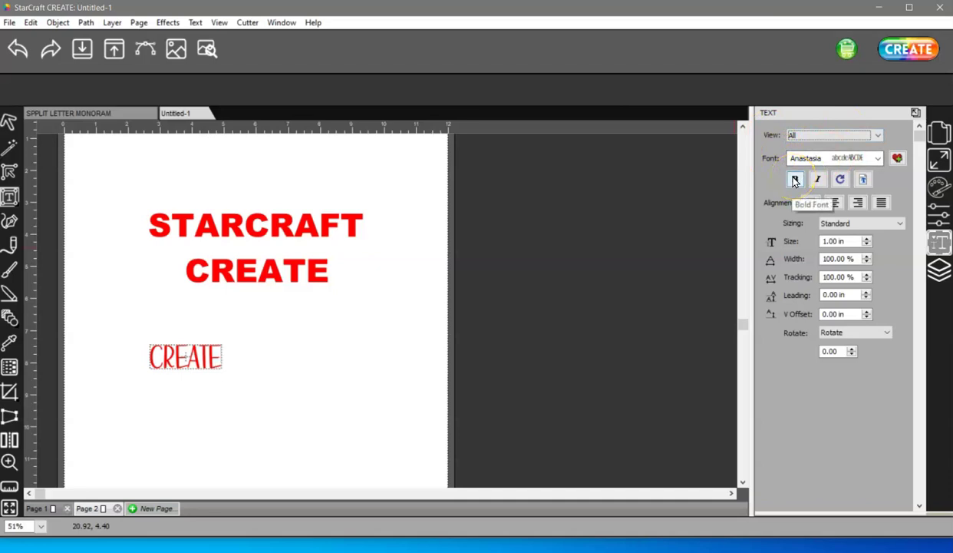
{"action": "left_click", "coordinate": [819, 180]}
{"action": "left_click", "coordinate": [840, 180]}
{"action": "left_click", "coordinate": [863, 179]}
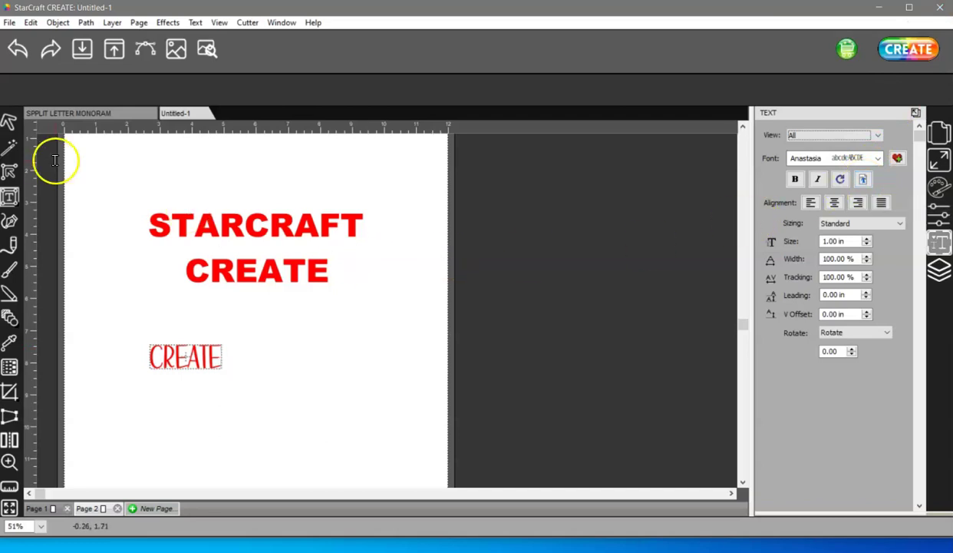
{"action": "left_click", "coordinate": [9, 123]}
{"action": "left_click_drag", "start_coordinate": [117, 165], "coordinate": [420, 328]}
{"action": "left_click", "coordinate": [834, 203]}
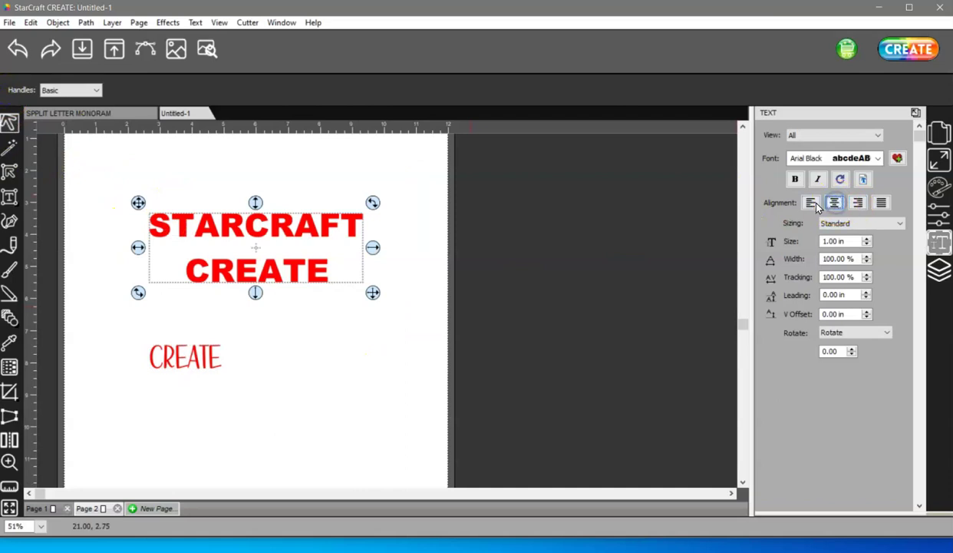
{"action": "left_click", "coordinate": [811, 203]}
{"action": "left_click", "coordinate": [857, 203]}
{"action": "left_click", "coordinate": [834, 203]}
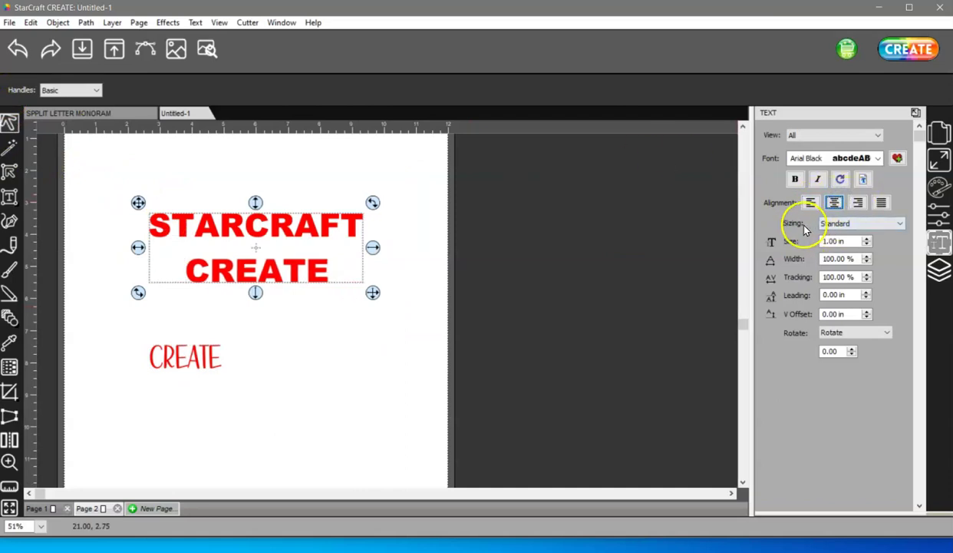
{"action": "left_click", "coordinate": [857, 224]}
{"action": "left_click", "coordinate": [858, 226]}
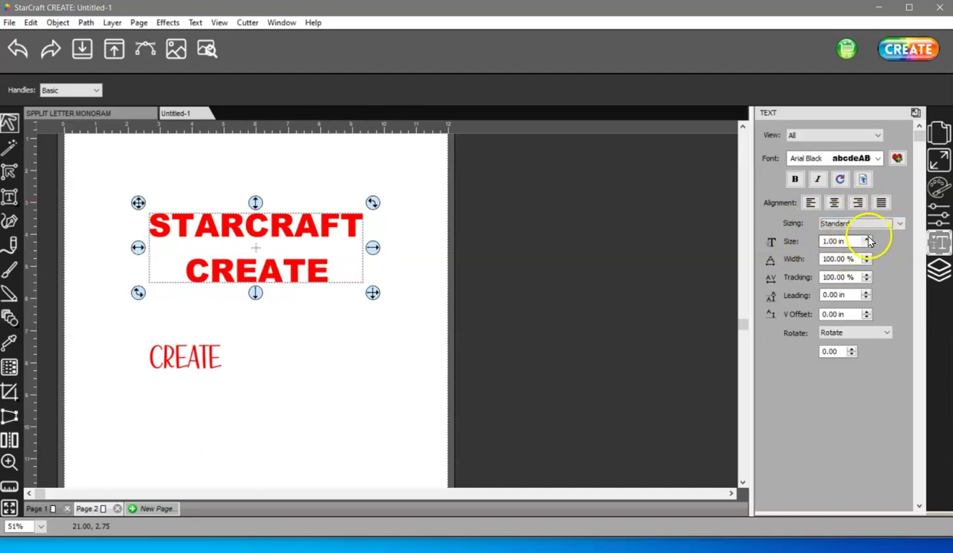
{"action": "left_click", "coordinate": [866, 238]}
{"action": "left_click", "coordinate": [866, 238]}
{"action": "left_click", "coordinate": [866, 238]}
{"action": "left_click", "coordinate": [866, 244]}
{"action": "left_click", "coordinate": [867, 244]}
{"action": "left_click", "coordinate": [867, 244]}
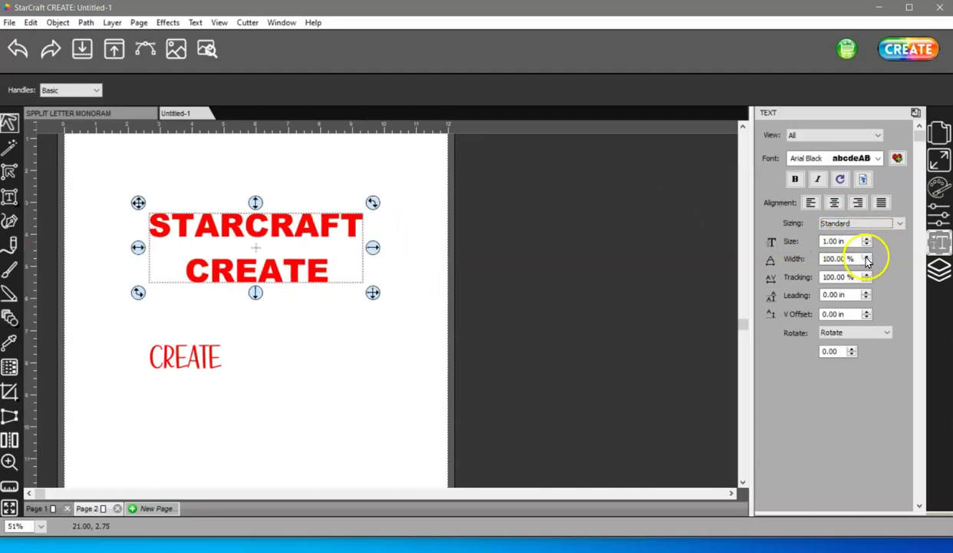
{"action": "left_click", "coordinate": [866, 255]}
{"action": "left_click", "coordinate": [865, 255]}
{"action": "left_click", "coordinate": [865, 256]}
{"action": "left_click", "coordinate": [865, 255]}
{"action": "left_click", "coordinate": [865, 255]}
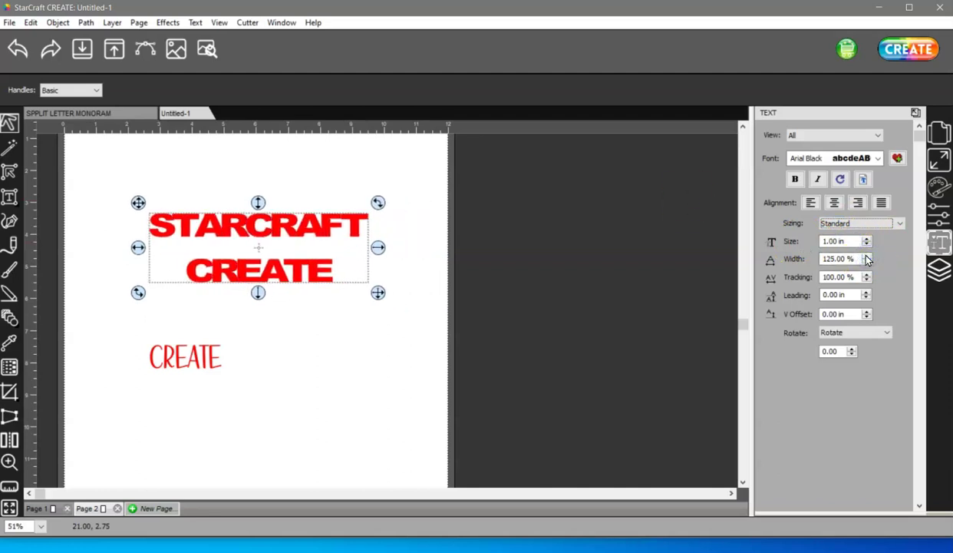
{"action": "left_click", "coordinate": [866, 263]}
{"action": "left_click", "coordinate": [865, 263]}
{"action": "left_click", "coordinate": [866, 263]}
{"action": "left_click", "coordinate": [865, 263]}
{"action": "left_click", "coordinate": [866, 262]}
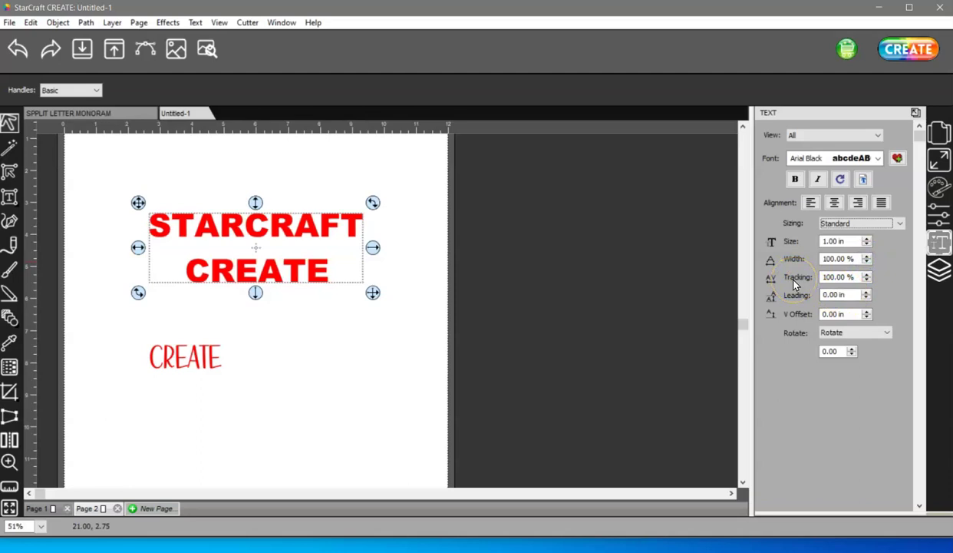
{"action": "left_click", "coordinate": [866, 278]}
{"action": "left_click", "coordinate": [867, 276]}
{"action": "left_click", "coordinate": [868, 276]}
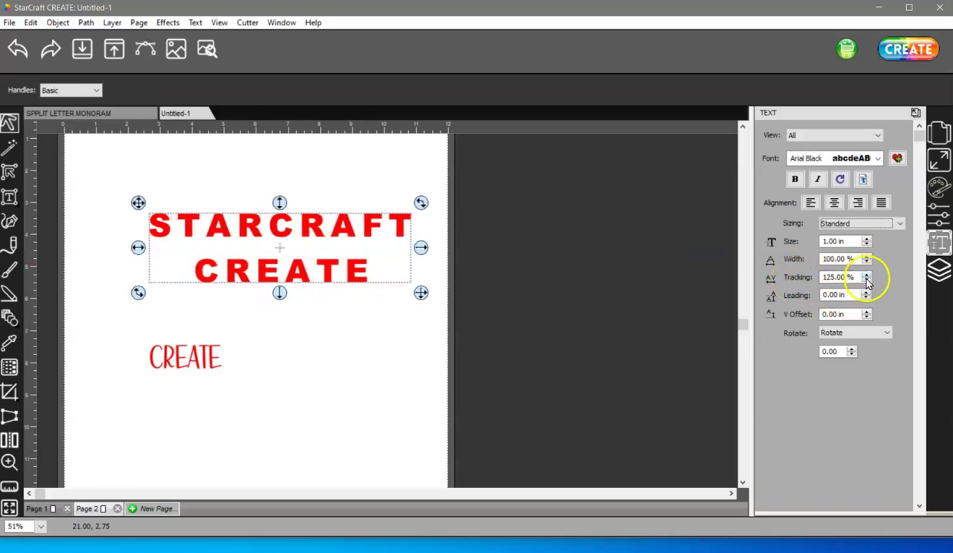
{"action": "left_click", "coordinate": [867, 275]}
{"action": "left_click", "coordinate": [866, 275]}
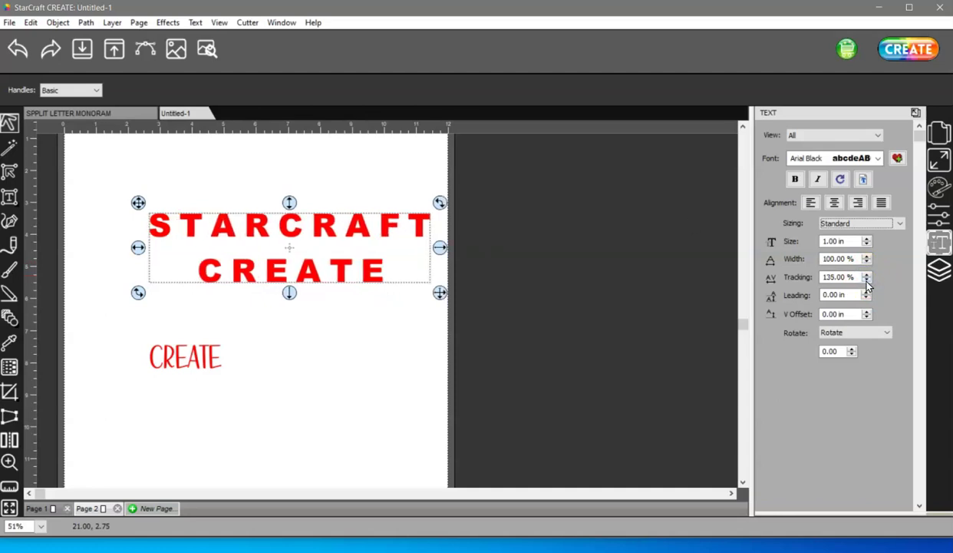
{"action": "left_click", "coordinate": [866, 281]}
{"action": "left_click", "coordinate": [866, 281]}
{"action": "left_click", "coordinate": [866, 281]}
{"action": "left_click", "coordinate": [867, 280]}
{"action": "left_click", "coordinate": [866, 281]}
{"action": "left_click", "coordinate": [866, 280]}
{"action": "left_click", "coordinate": [866, 281]}
{"action": "left_click", "coordinate": [866, 281]}
{"action": "left_click", "coordinate": [818, 270]}
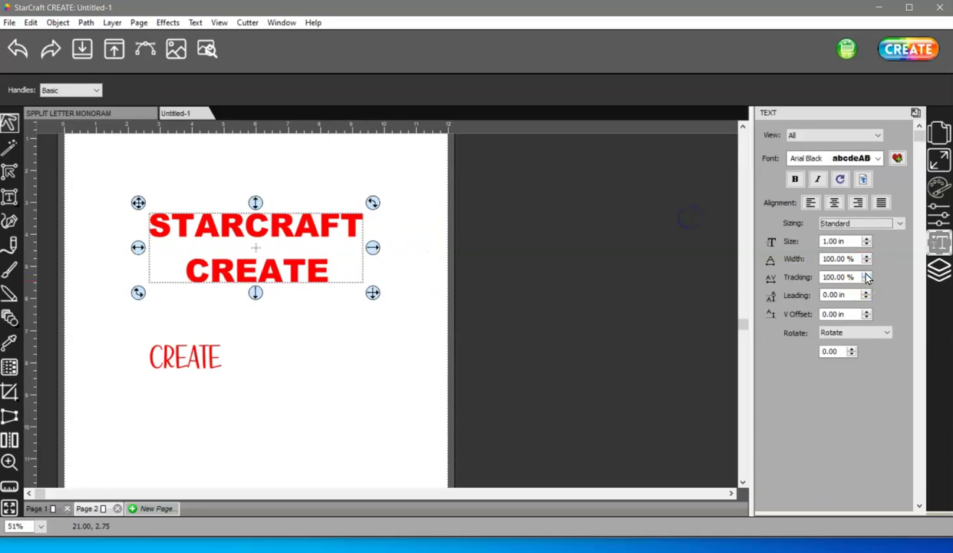
- Reset letter spacing to 100% and test leading before returning it to 0.00 in
{"action": "left_click", "coordinate": [829, 290]}
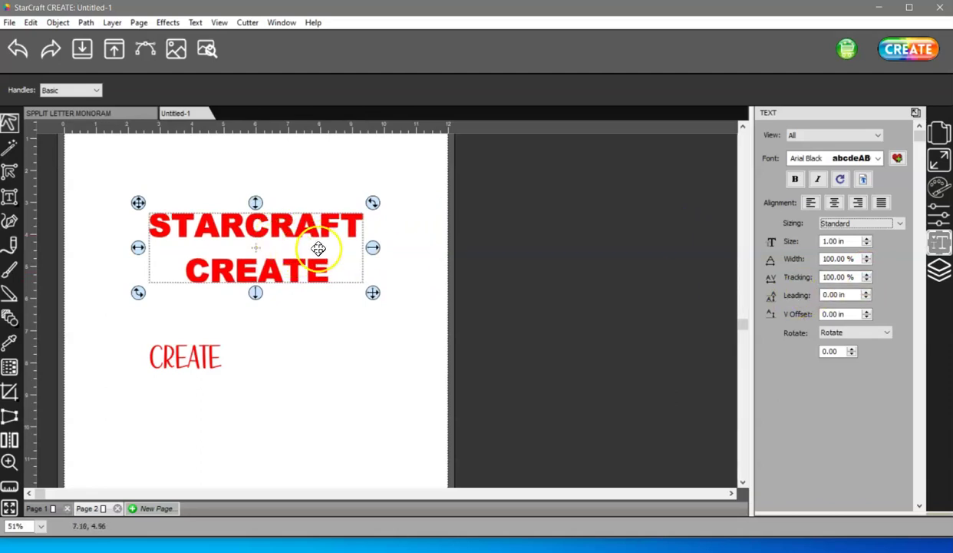
{"action": "left_click", "coordinate": [866, 298]}
{"action": "left_click", "coordinate": [866, 298]}
{"action": "left_click", "coordinate": [867, 298]}
{"action": "left_click", "coordinate": [866, 298]}
{"action": "left_click", "coordinate": [866, 298]}
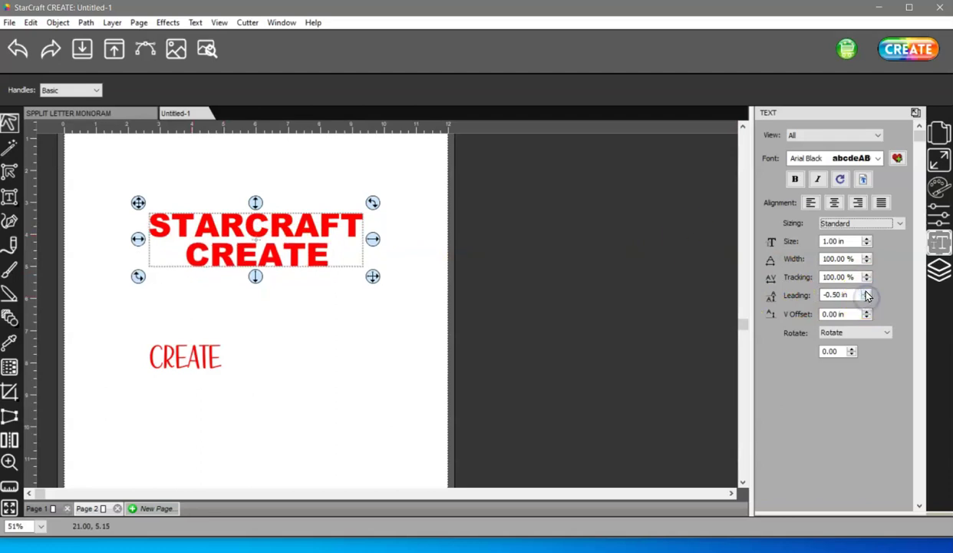
{"action": "left_click", "coordinate": [867, 292]}
{"action": "left_click", "coordinate": [866, 292]}
{"action": "left_click", "coordinate": [866, 292]}
{"action": "left_click", "coordinate": [866, 291]}
{"action": "left_click", "coordinate": [866, 291]}
{"action": "left_click", "coordinate": [866, 292]}
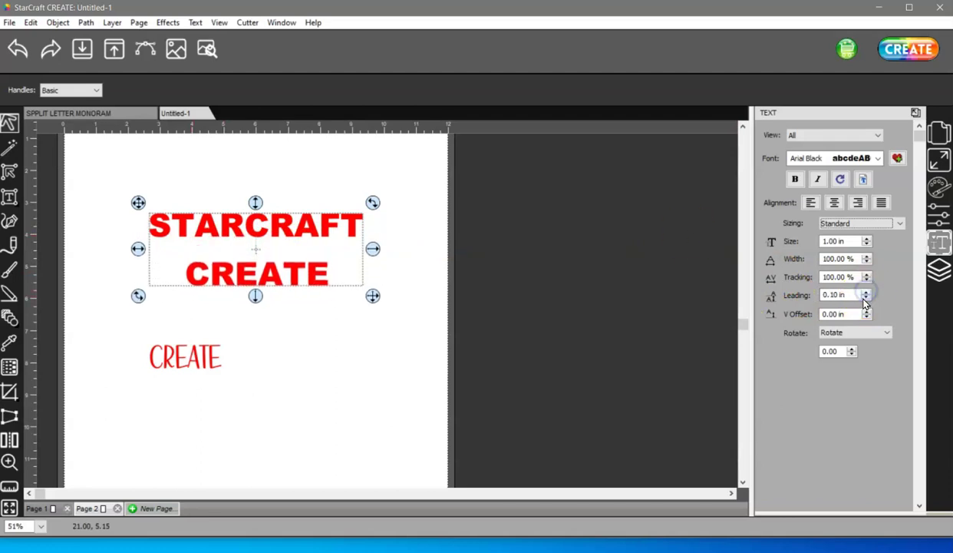
{"action": "left_click", "coordinate": [867, 298]}
{"action": "left_click", "coordinate": [866, 298]}
{"action": "left_click", "coordinate": [866, 298]}
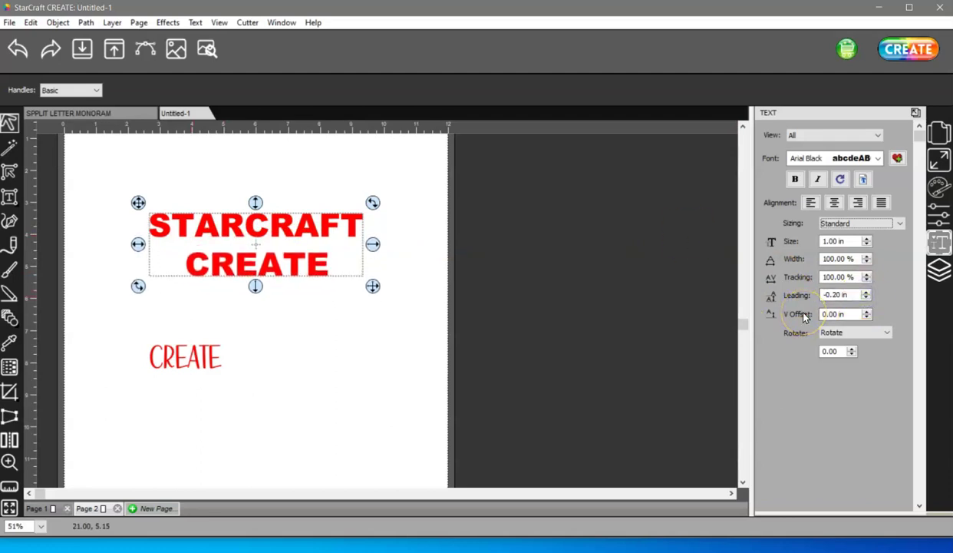
{"action": "left_click", "coordinate": [865, 298]}
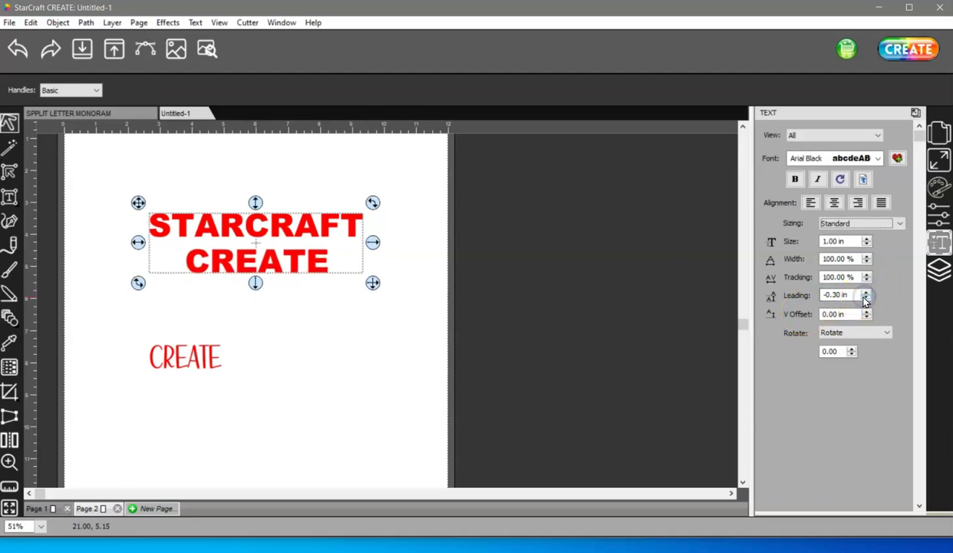
{"action": "left_click", "coordinate": [867, 292]}
{"action": "left_click", "coordinate": [866, 292]}
{"action": "left_click", "coordinate": [866, 291]}
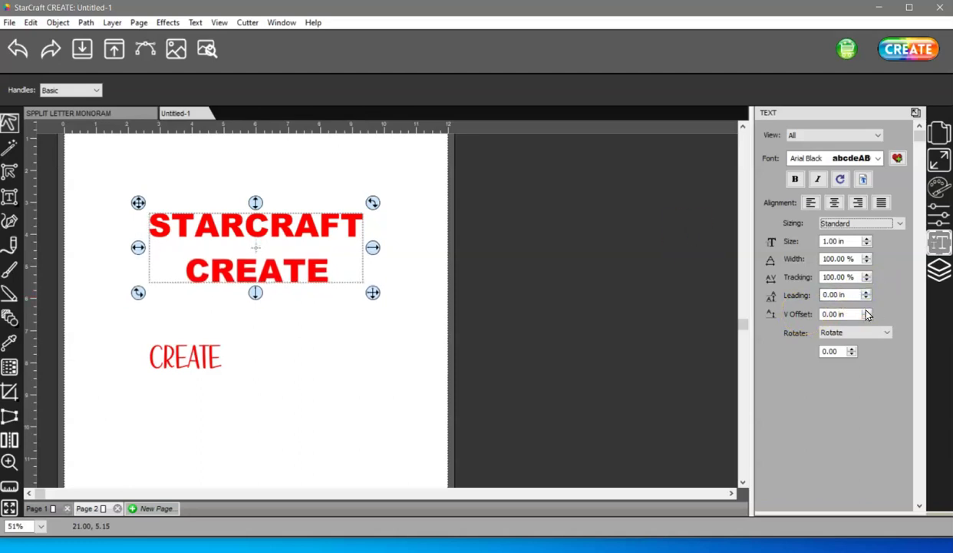
- Raise the text with a V Offset, settling at 0.20 in
{"action": "left_click", "coordinate": [867, 311]}
{"action": "left_click", "coordinate": [867, 311]}
{"action": "left_click", "coordinate": [866, 311]}
{"action": "left_click", "coordinate": [866, 311]}
{"action": "left_click", "coordinate": [867, 310]}
{"action": "left_click", "coordinate": [866, 311]}
{"action": "left_click", "coordinate": [866, 317]}
{"action": "left_click", "coordinate": [867, 317]}
{"action": "left_click", "coordinate": [867, 317]}
{"action": "left_click", "coordinate": [867, 317]}
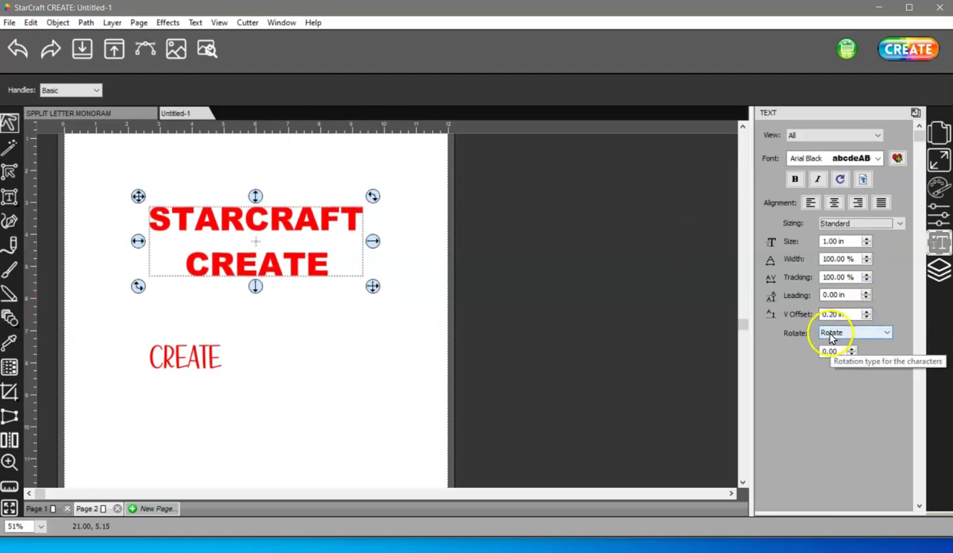
- Try rotating each character both ways, then straighten them back upright
{"action": "left_click", "coordinate": [851, 348]}
{"action": "left_click", "coordinate": [851, 347]}
{"action": "left_click", "coordinate": [851, 348]}
{"action": "left_click", "coordinate": [852, 355]}
{"action": "left_click", "coordinate": [853, 354]}
{"action": "left_click", "coordinate": [853, 355]}
{"action": "left_click", "coordinate": [852, 355]}
{"action": "left_click", "coordinate": [852, 355]}
{"action": "left_click", "coordinate": [851, 348]}
{"action": "left_click", "coordinate": [853, 349]}
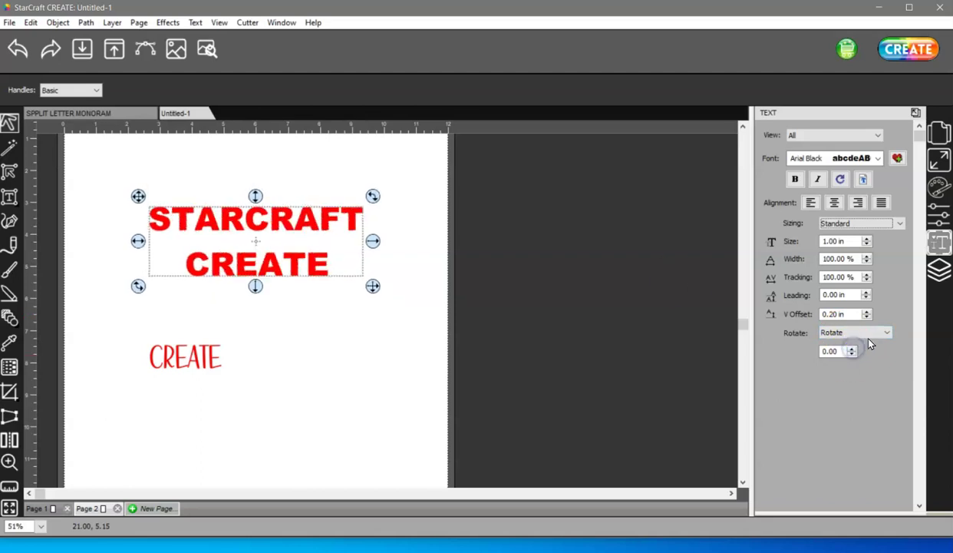
- Switch the character transform to Skew, slant to 40, test vertical skew, then ease the slant
{"action": "left_click", "coordinate": [869, 334]}
{"action": "left_click", "coordinate": [859, 352]}
{"action": "left_click", "coordinate": [853, 349]}
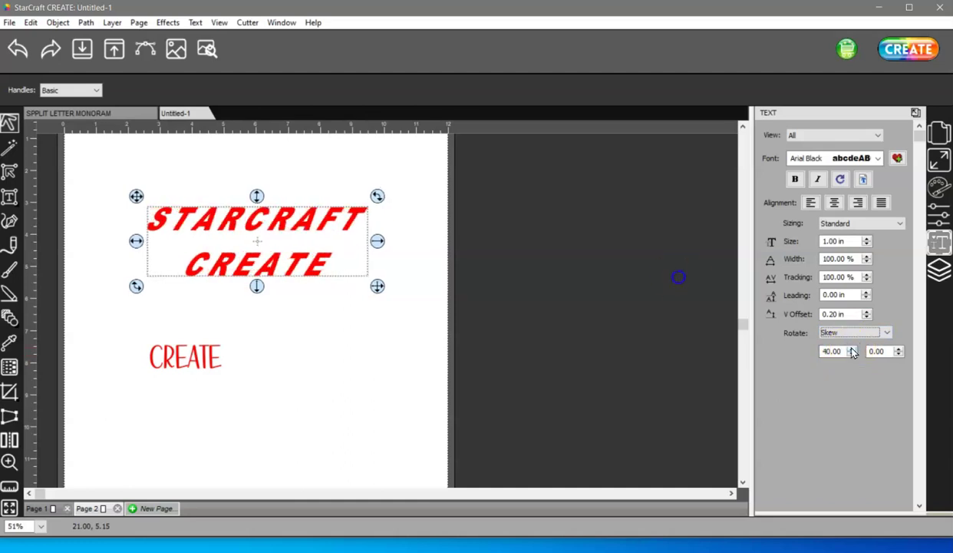
{"action": "left_click", "coordinate": [898, 353]}
{"action": "left_click", "coordinate": [899, 354]}
{"action": "left_click", "coordinate": [899, 353]}
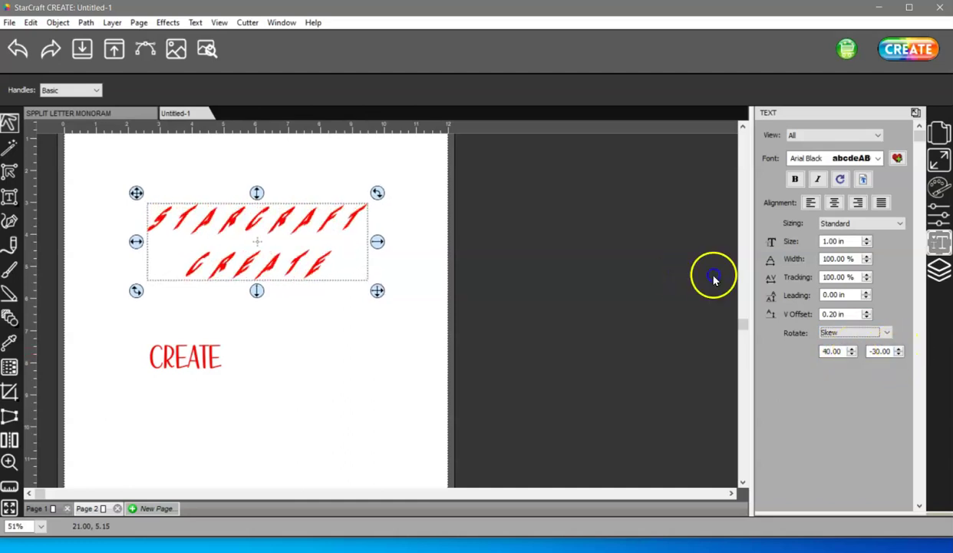
{"action": "left_click", "coordinate": [898, 349]}
{"action": "left_click", "coordinate": [898, 348]}
{"action": "left_click", "coordinate": [898, 349]}
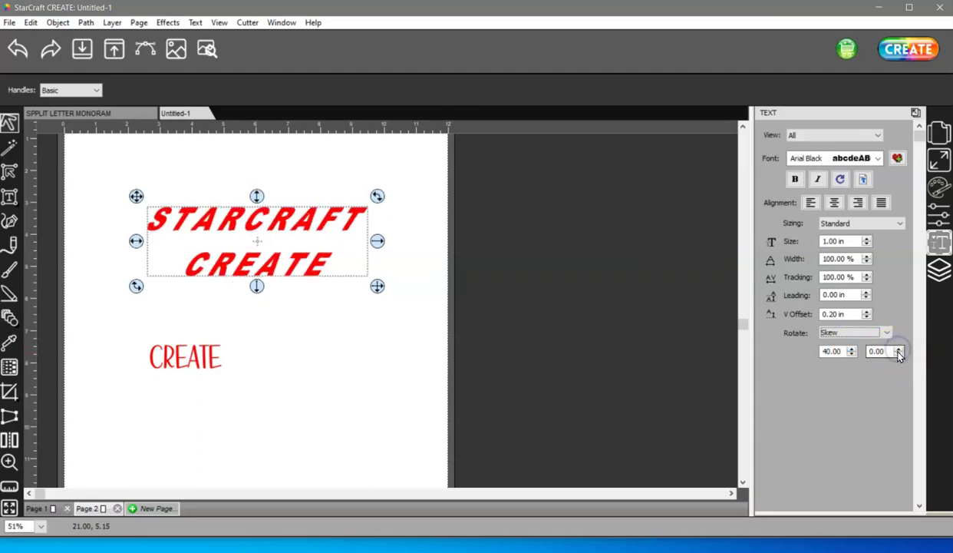
{"action": "left_click", "coordinate": [851, 353]}
{"action": "left_click", "coordinate": [851, 354]}
- Return the skew to 0 and convert the STARCRAFT CREATE text to outlines
{"action": "left_click", "coordinate": [851, 353]}
{"action": "left_click", "coordinate": [851, 353]}
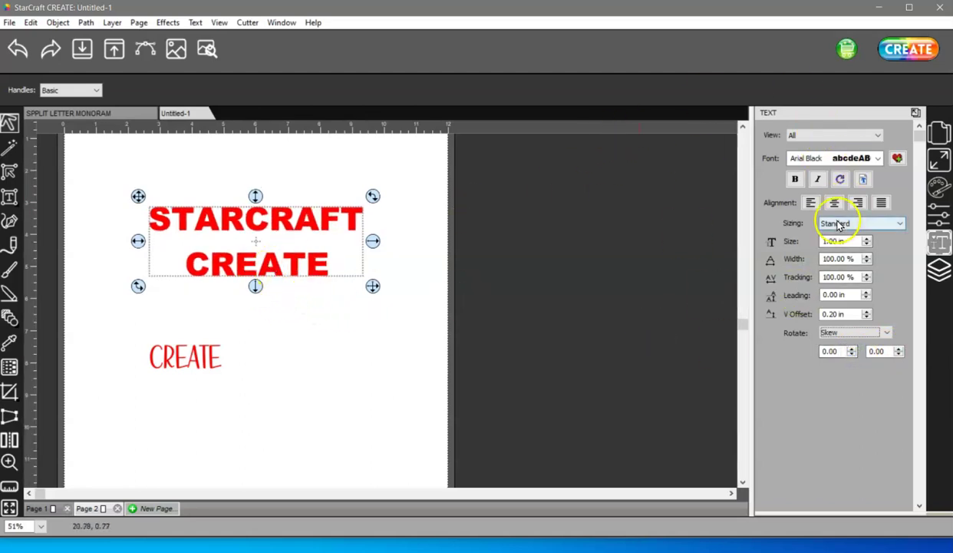
{"action": "left_click", "coordinate": [195, 23]}
{"action": "mouse_move", "coordinate": [214, 42]}
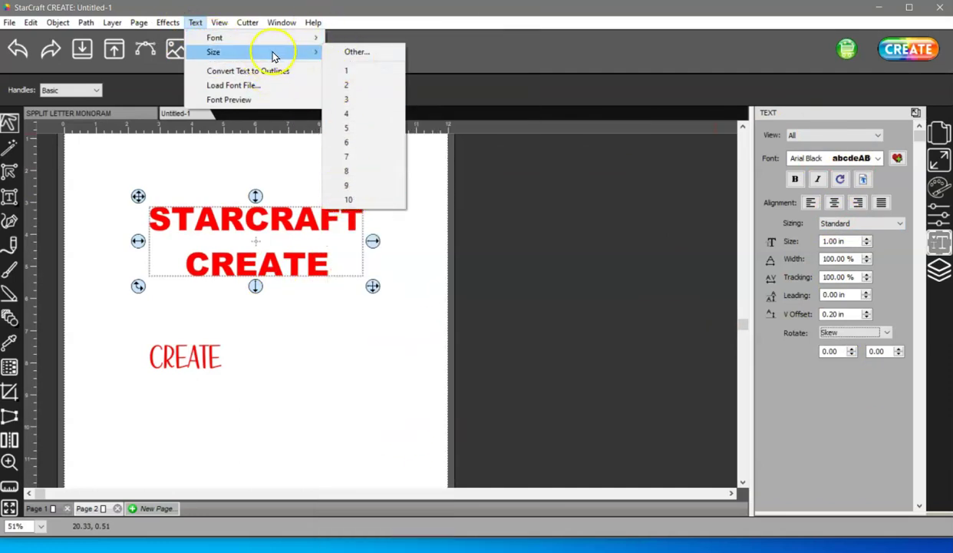
{"action": "left_click", "coordinate": [265, 71]}
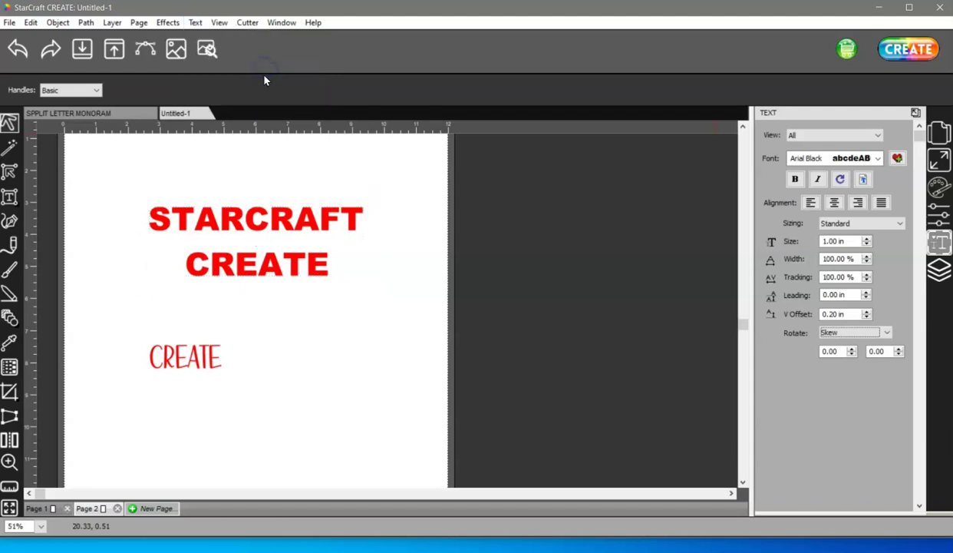
- Show the document settings and toggle Show Outlines Only on and back off
{"action": "left_click", "coordinate": [939, 130]}
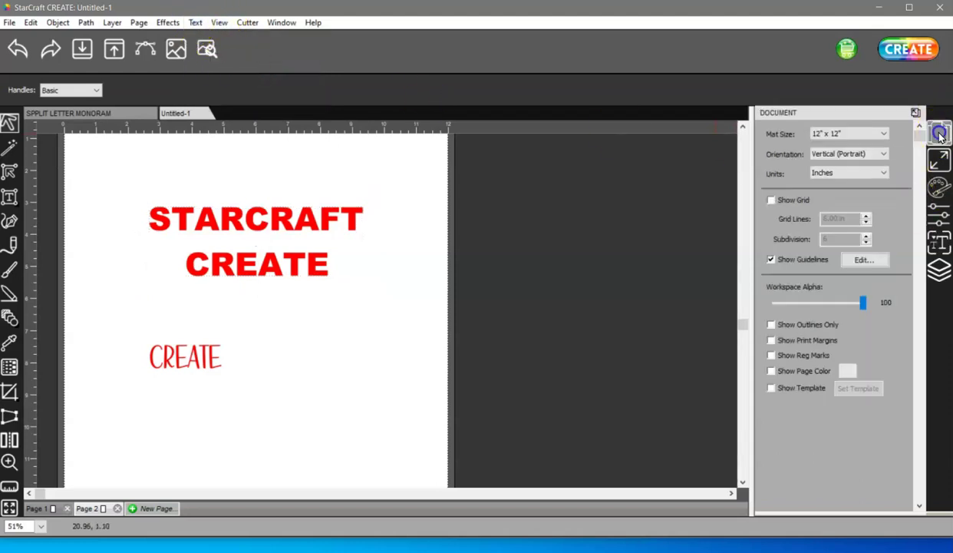
{"action": "left_click", "coordinate": [771, 325]}
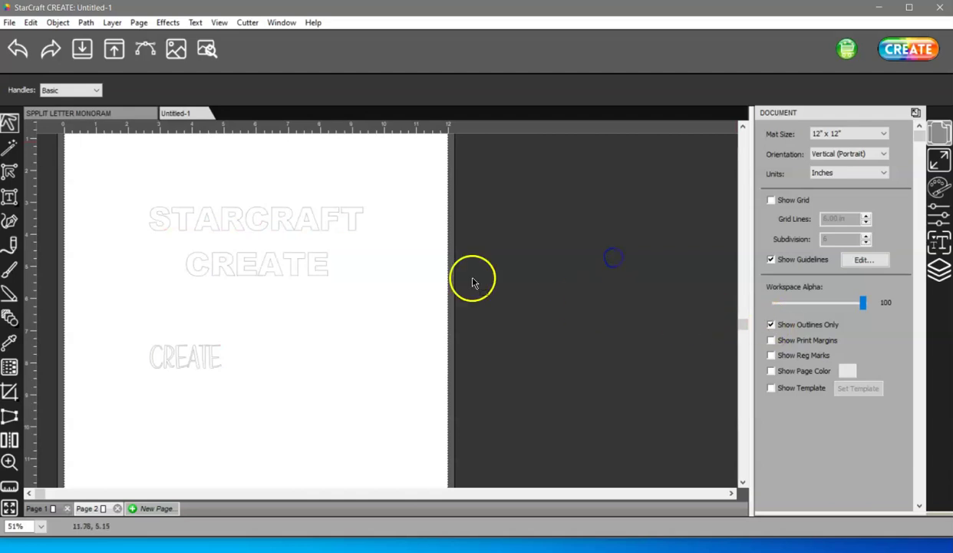
{"action": "left_click", "coordinate": [771, 324]}
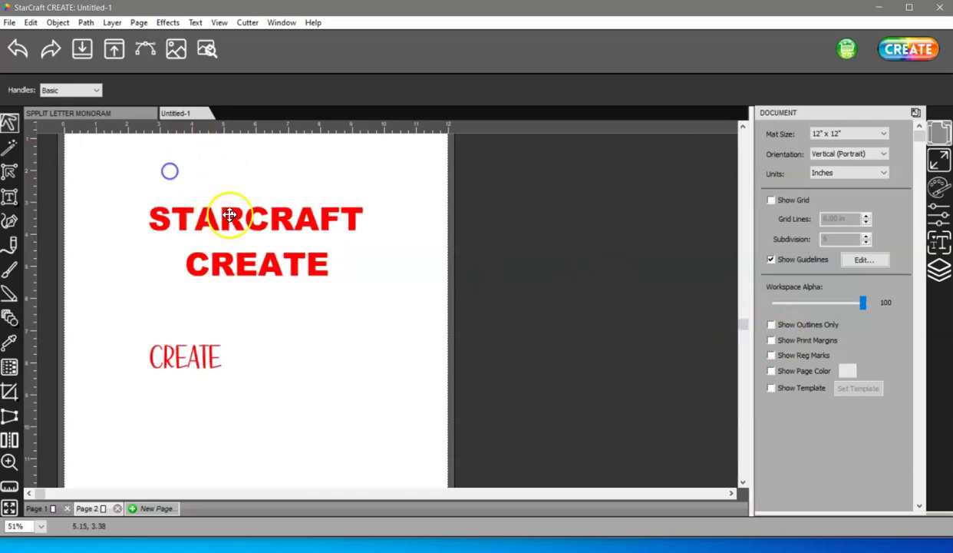
{"action": "left_click", "coordinate": [195, 22]}
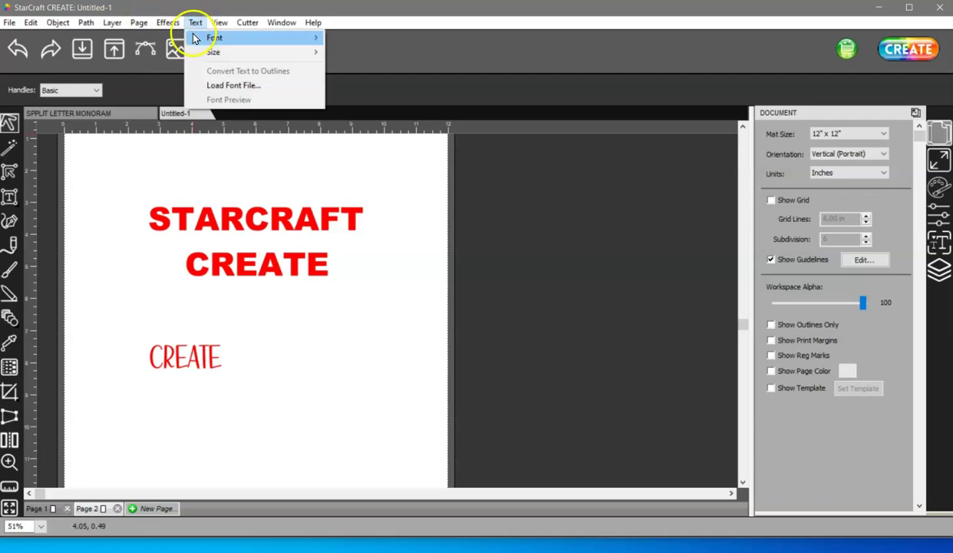
{"action": "left_click", "coordinate": [642, 231]}
{"action": "left_click_drag", "start_coordinate": [242, 236], "coordinate": [125, 175]}
{"action": "left_click", "coordinate": [196, 22]}
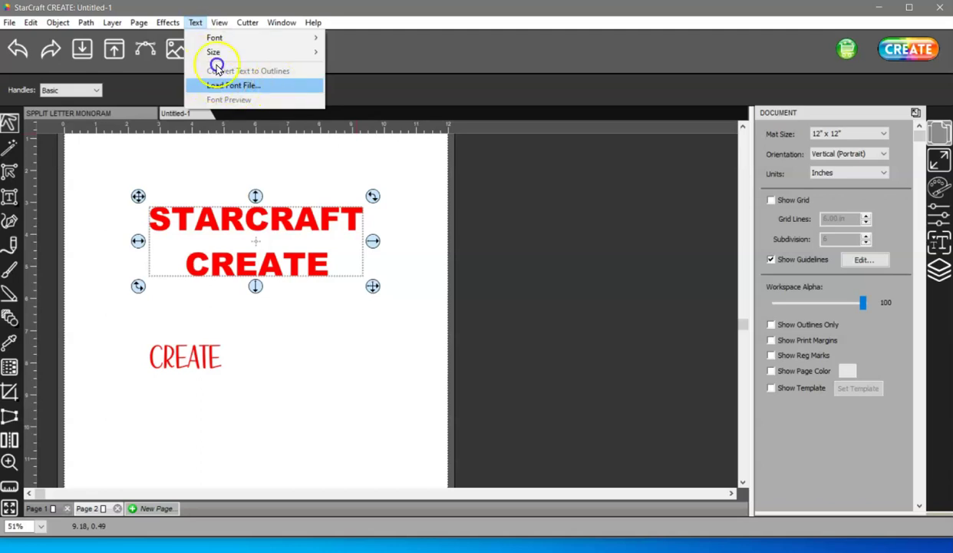
{"action": "left_click", "coordinate": [226, 85]}
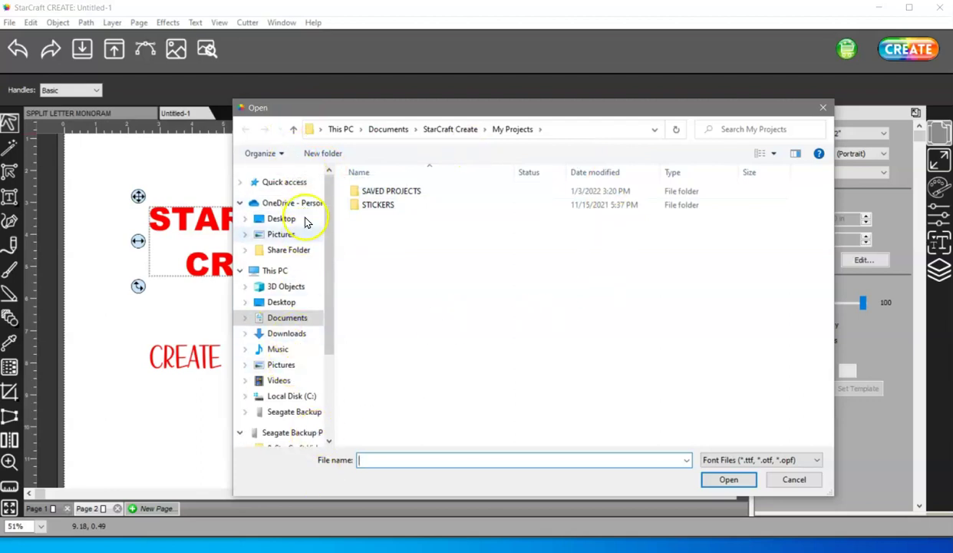
{"action": "left_click", "coordinate": [792, 481]}
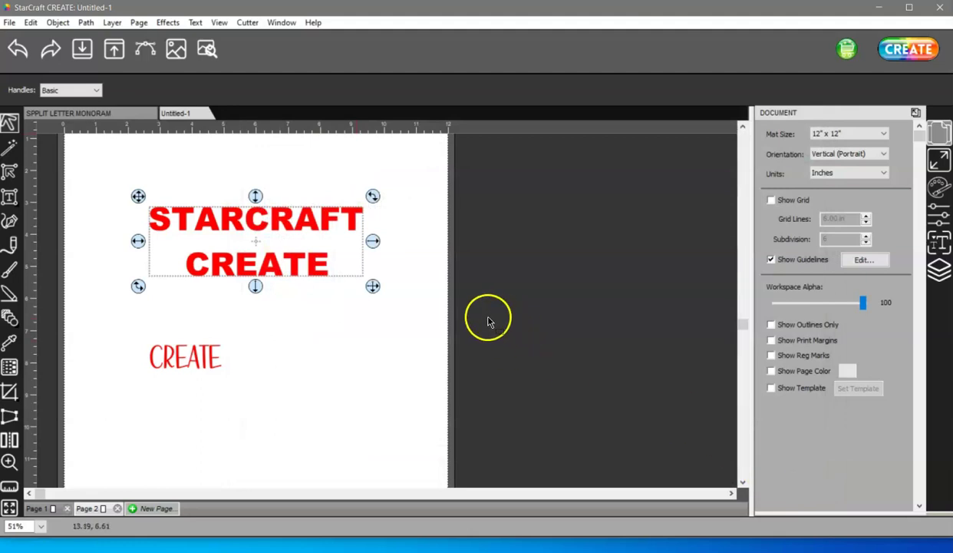
{"action": "left_click", "coordinate": [197, 22]}
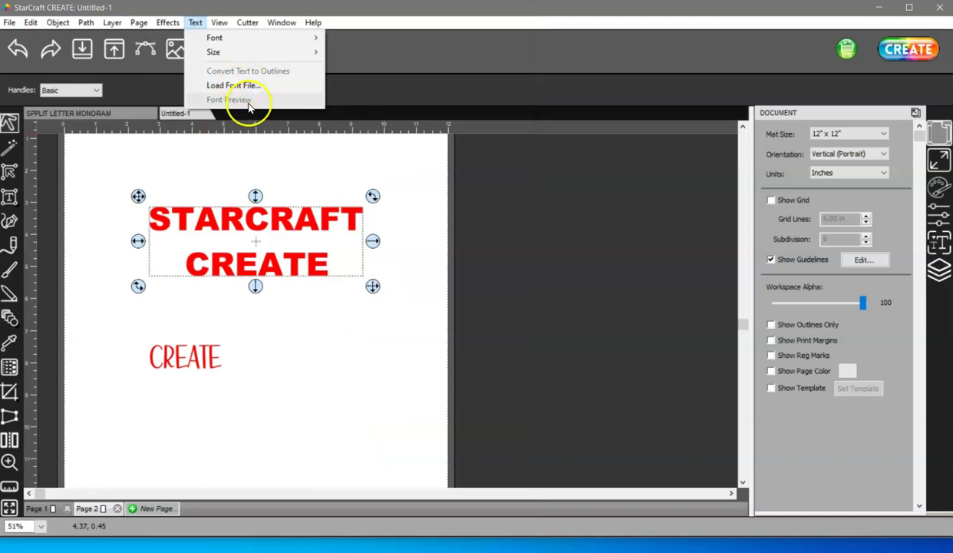
- Select the small script CREATE text and open the Font Preview gallery
{"action": "left_click", "coordinate": [381, 284]}
{"action": "left_click", "coordinate": [307, 223]}
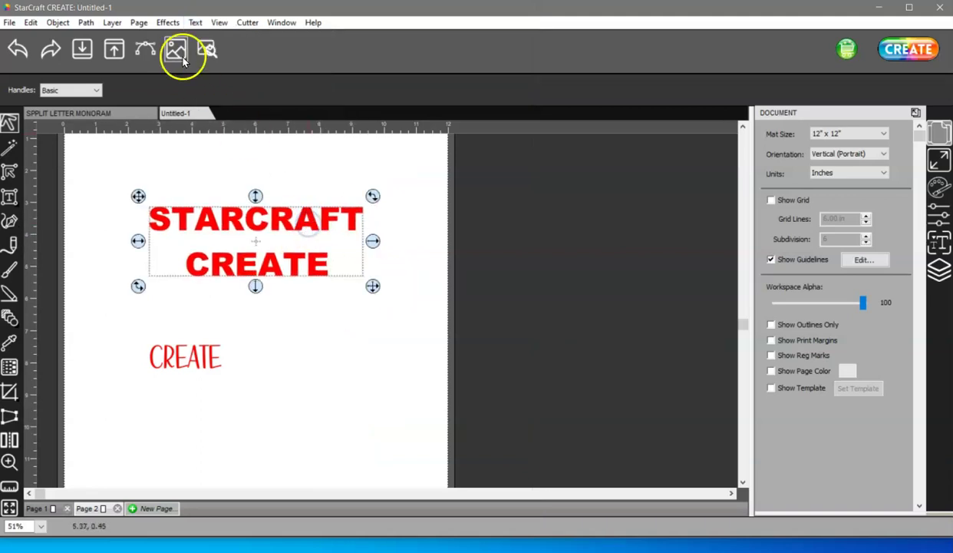
{"action": "left_click", "coordinate": [196, 22]}
{"action": "left_click", "coordinate": [309, 181]}
{"action": "left_click_drag", "start_coordinate": [253, 406], "coordinate": [86, 301]}
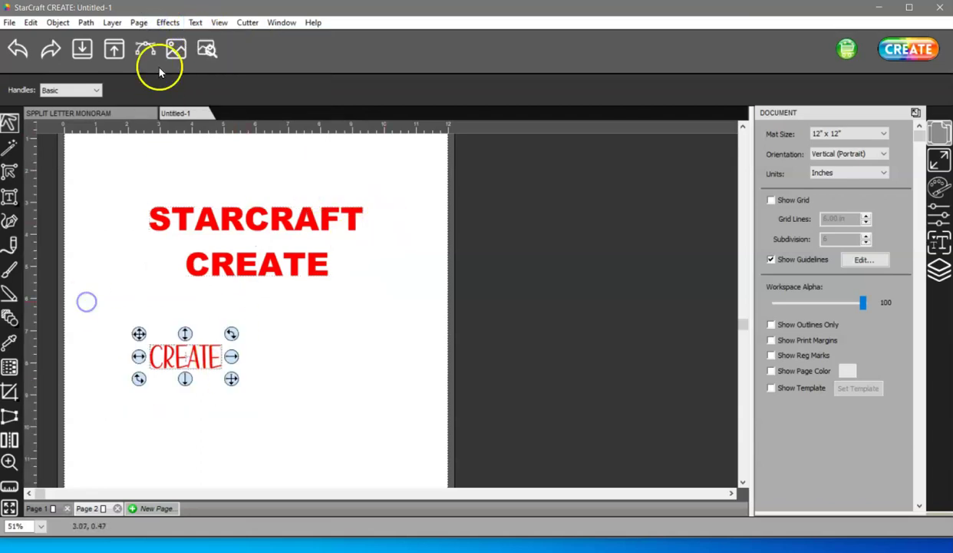
{"action": "left_click", "coordinate": [195, 23]}
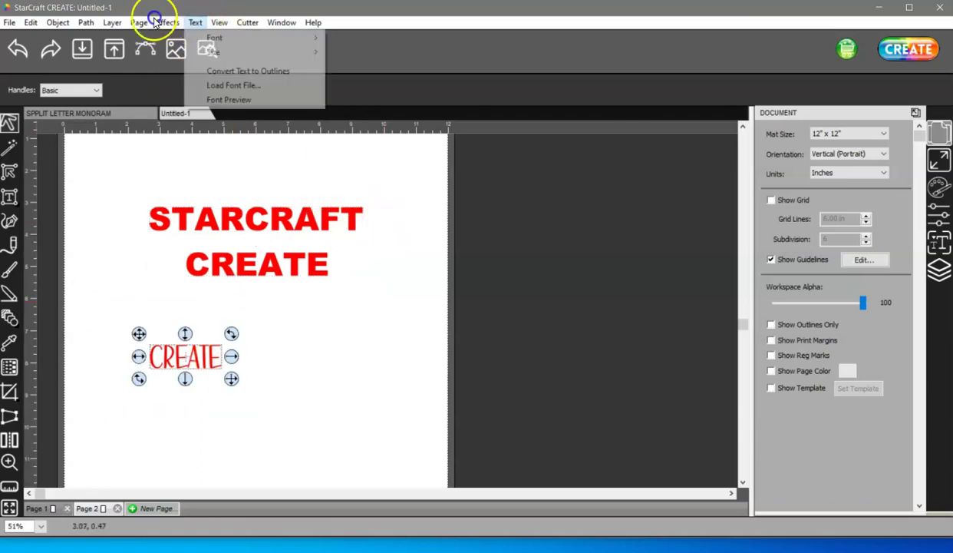
{"action": "left_click", "coordinate": [304, 101]}
- Enlarge the Font Preview window to four columns and shrink the previews
{"action": "left_click_drag", "start_coordinate": [482, 175], "coordinate": [471, 43]}
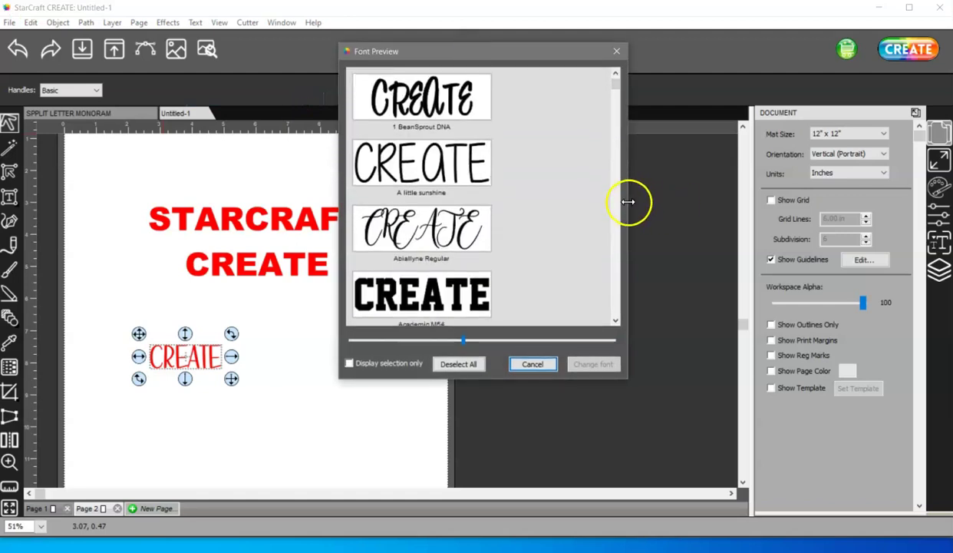
{"action": "left_click_drag", "start_coordinate": [628, 201], "coordinate": [952, 200]}
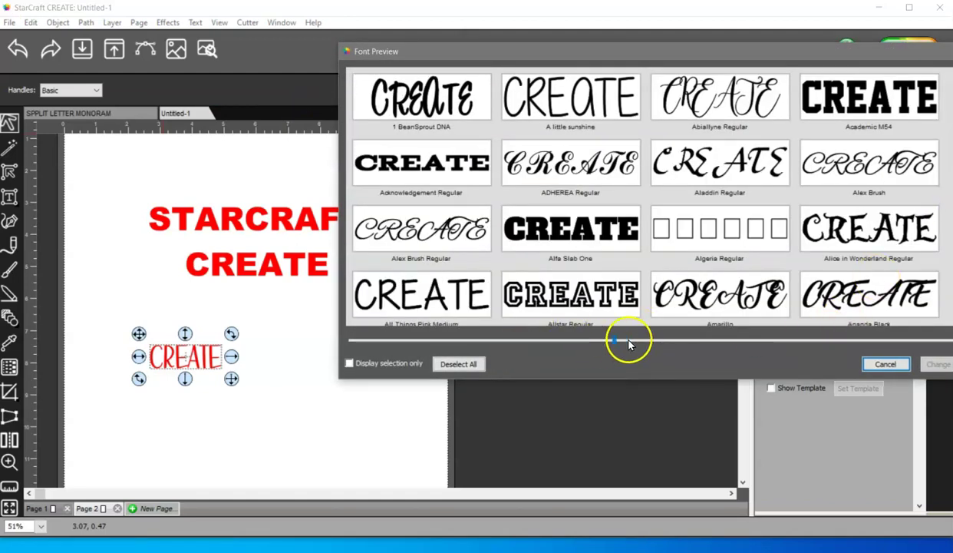
{"action": "left_click_drag", "start_coordinate": [640, 379], "coordinate": [633, 436]}
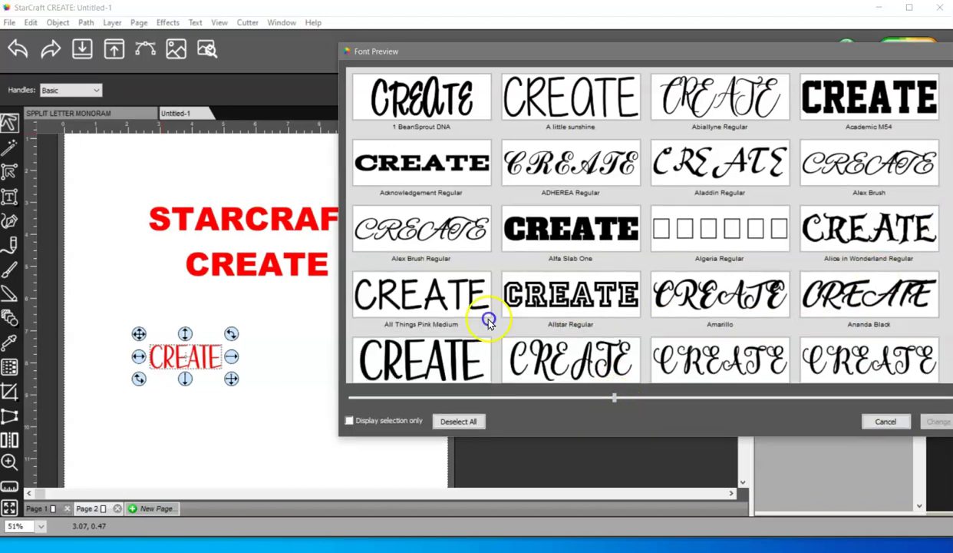
{"action": "left_click", "coordinate": [512, 400]}
{"action": "left_click", "coordinate": [461, 397]}
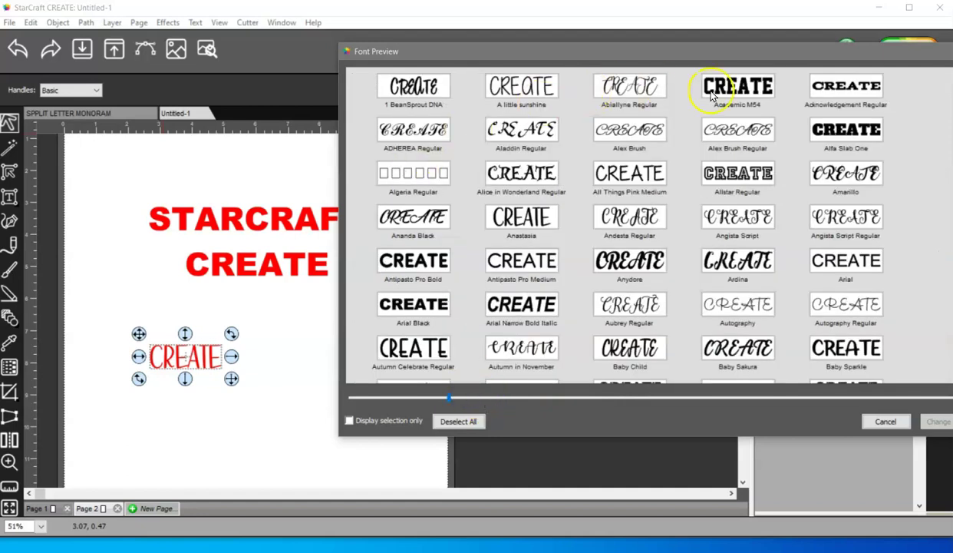
- Select Allstar Regular, Arial Narrow Bold Italic, Autumn Celebrate Regular and Baby Sparkle, showing selection only
{"action": "left_click", "coordinate": [738, 175]}
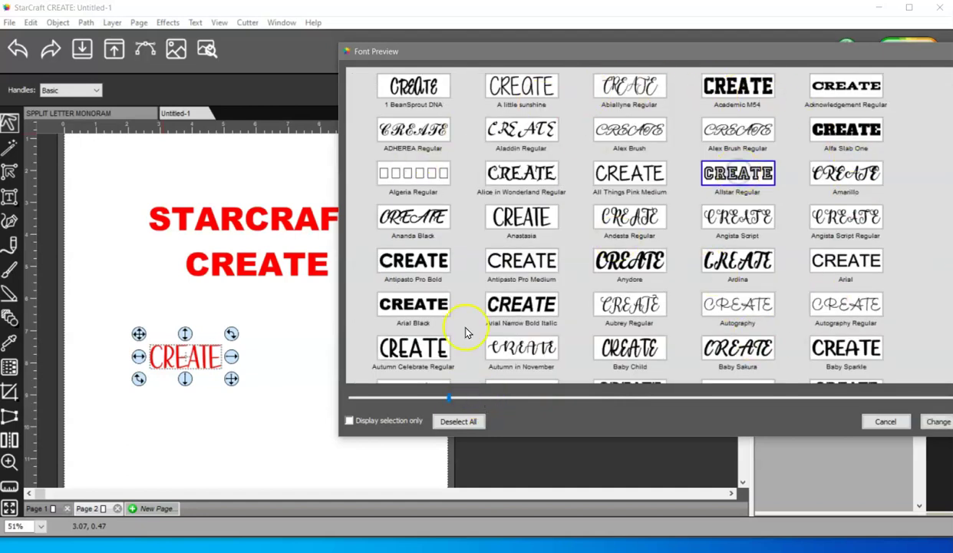
{"action": "left_click", "coordinate": [521, 305]}
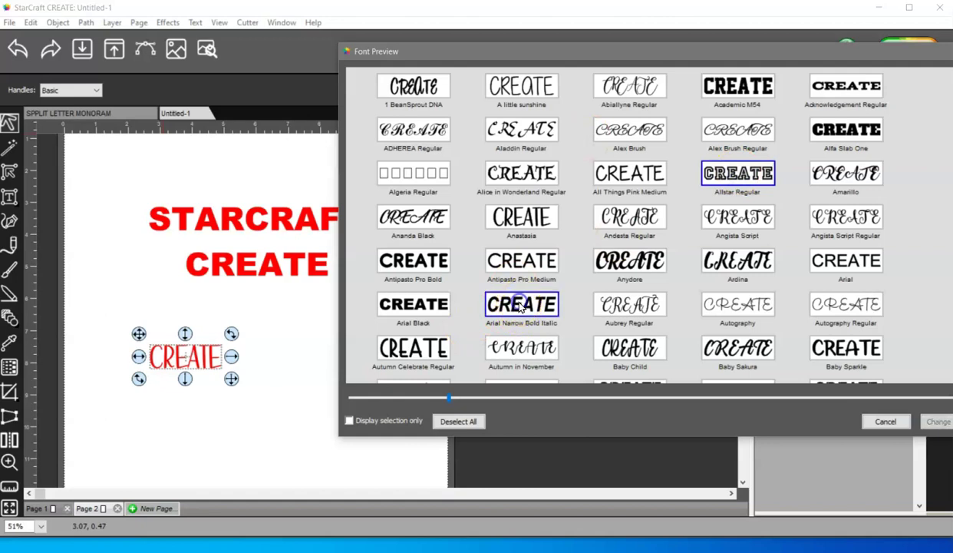
{"action": "left_click", "coordinate": [432, 352]}
{"action": "left_click", "coordinate": [837, 352]}
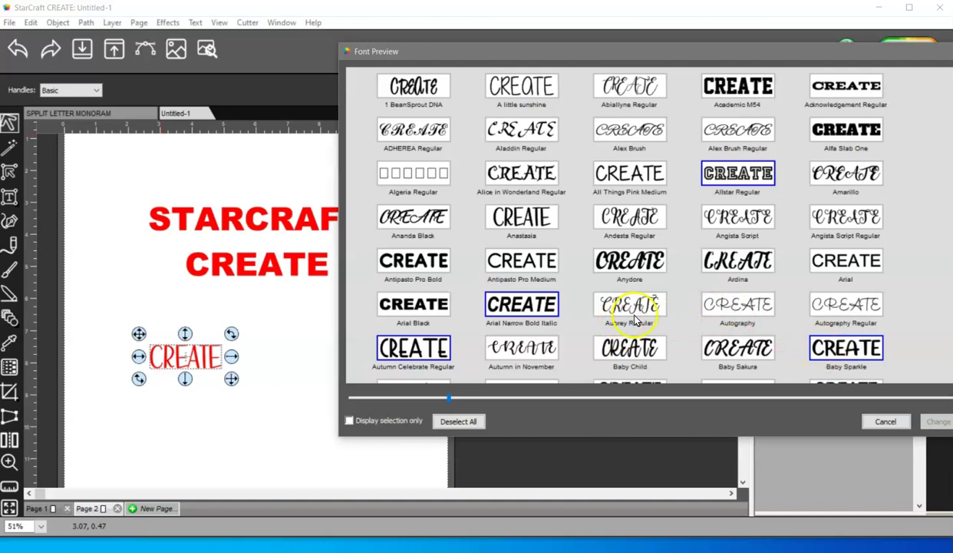
{"action": "left_click_drag", "start_coordinate": [834, 55], "coordinate": [753, 37]}
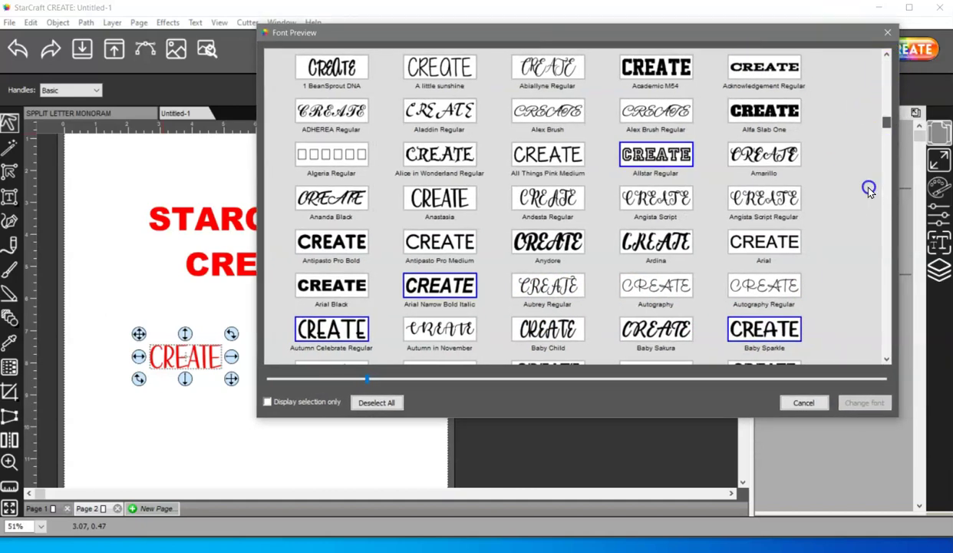
{"action": "left_click", "coordinate": [269, 401]}
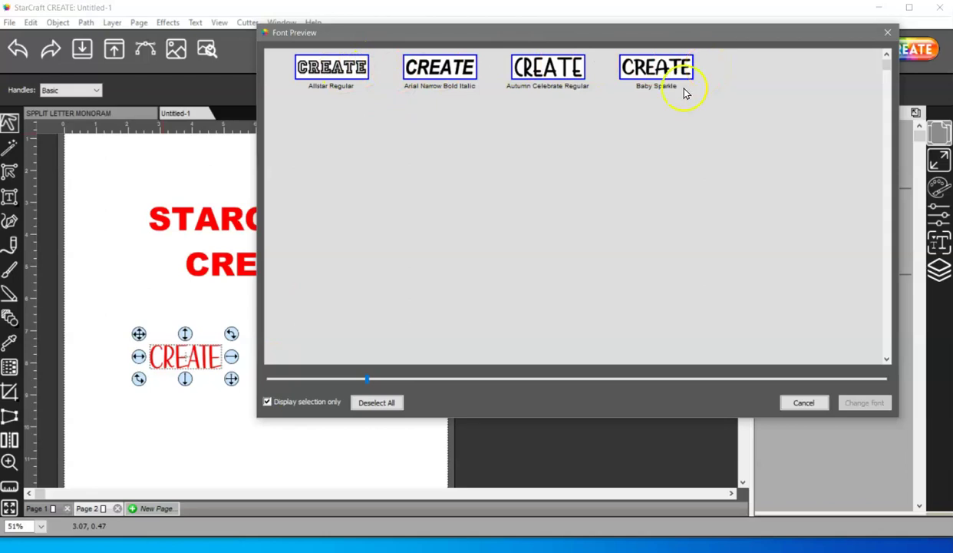
- Deselect all but Baby Sparkle and apply it to the CREATE text
{"action": "left_click", "coordinate": [534, 65]}
{"action": "left_click", "coordinate": [347, 66]}
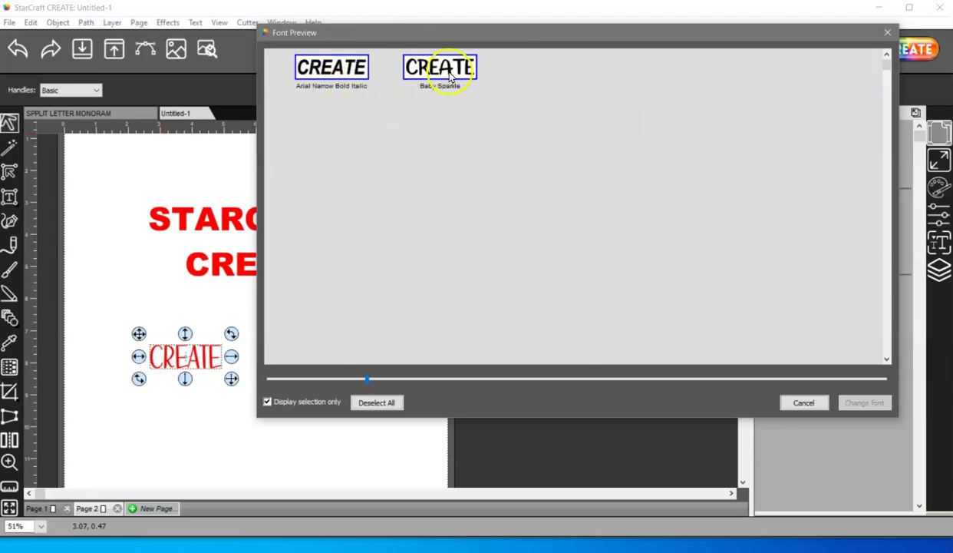
{"action": "left_click", "coordinate": [338, 76]}
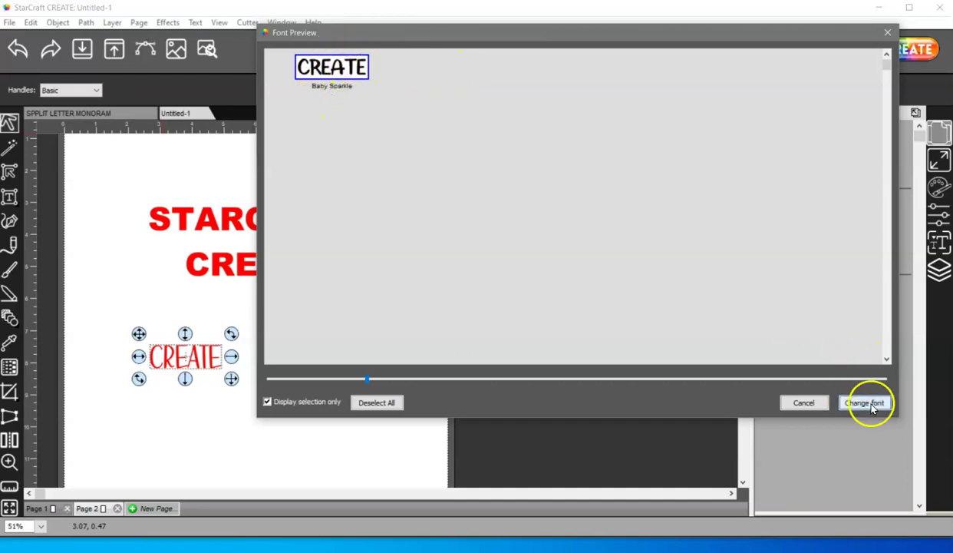
{"action": "left_click", "coordinate": [865, 402]}
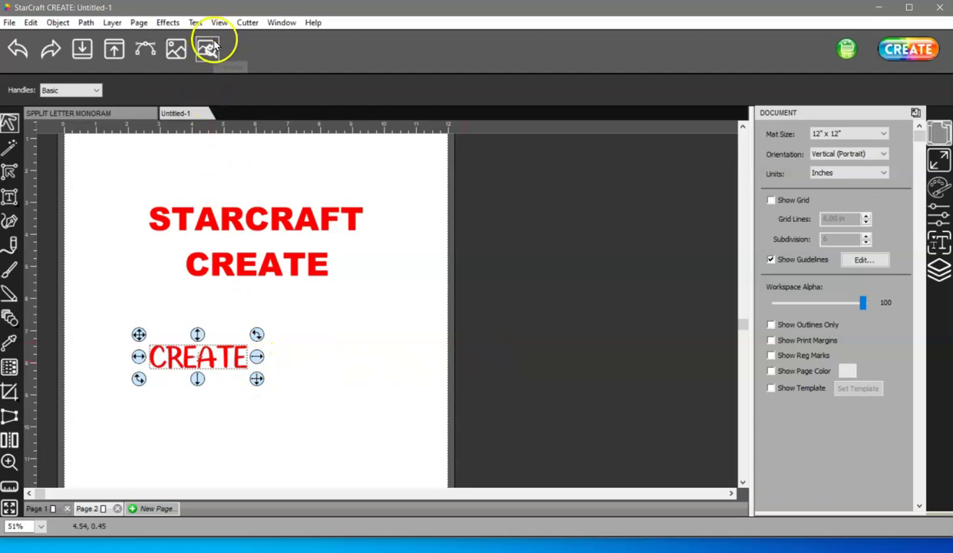
- Apply 1 BeanSprout DNA to the small CREATE from Font Preview and nudge it up-left
{"action": "left_click", "coordinate": [196, 22]}
{"action": "left_click", "coordinate": [234, 99]}
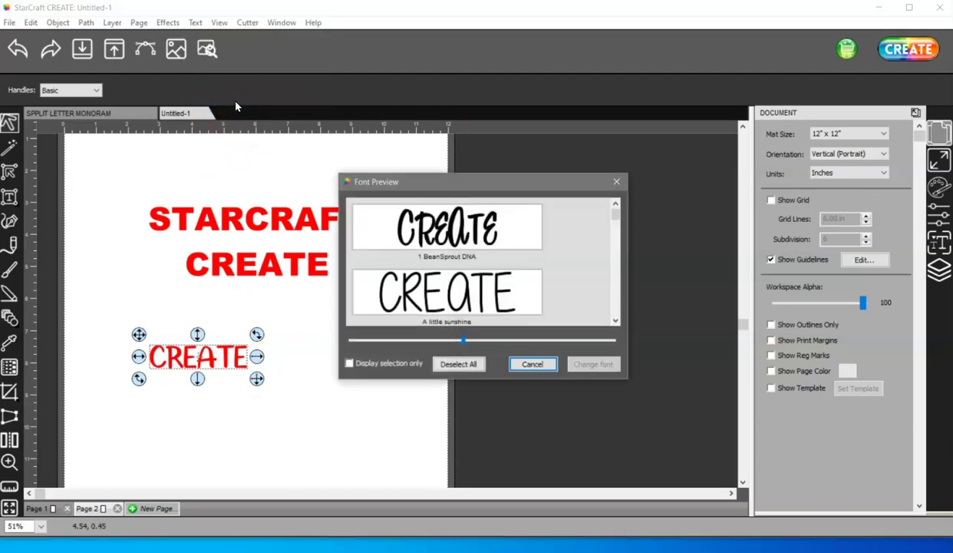
{"action": "left_click", "coordinate": [468, 231]}
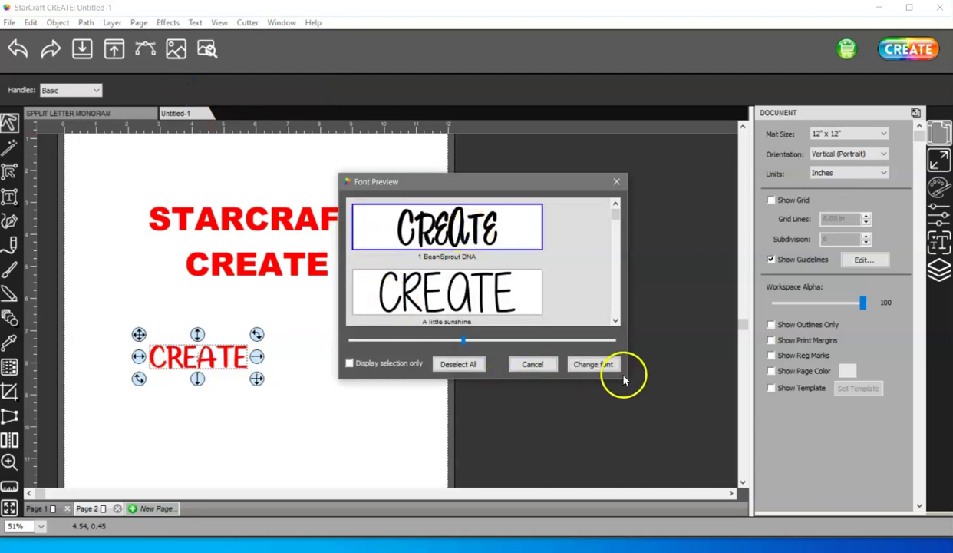
{"action": "left_click", "coordinate": [605, 365]}
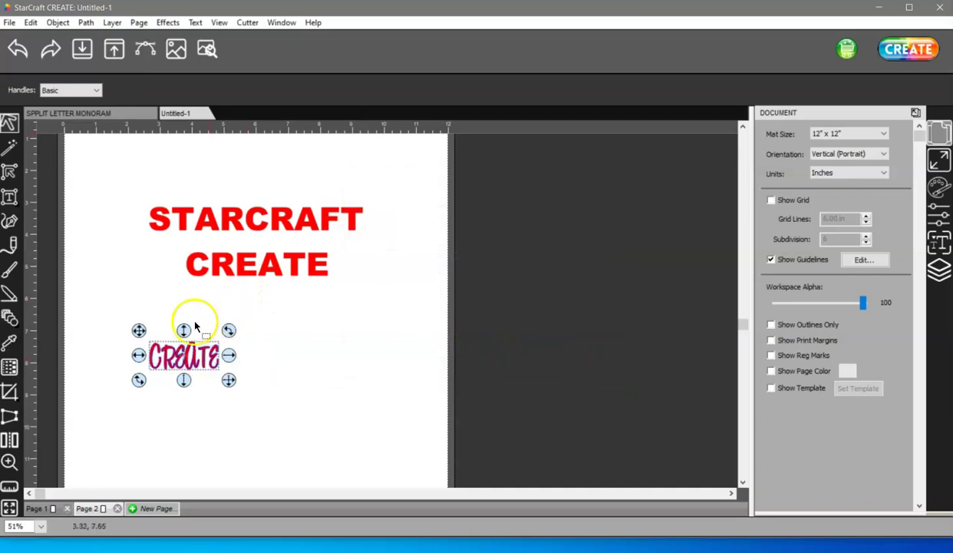
{"action": "left_click_drag", "start_coordinate": [172, 354], "coordinate": [141, 337]}
- Add a second CREATE text below the first and show its BeanSprout DNA, 1.00 in text settings
{"action": "left_click", "coordinate": [9, 197]}
{"action": "left_click", "coordinate": [148, 398]}
{"action": "type", "text": "CREATE"}
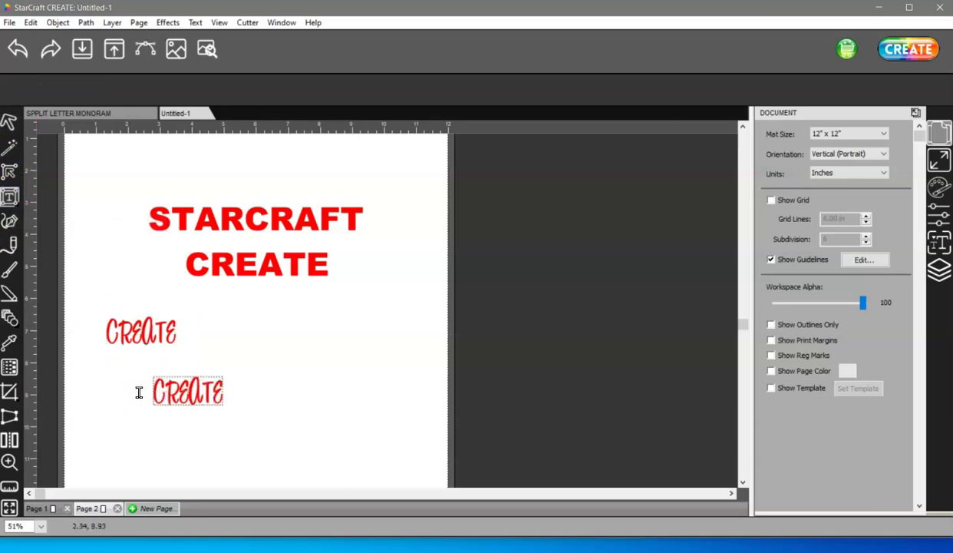
{"action": "left_click", "coordinate": [139, 392]}
{"action": "left_click", "coordinate": [939, 243]}
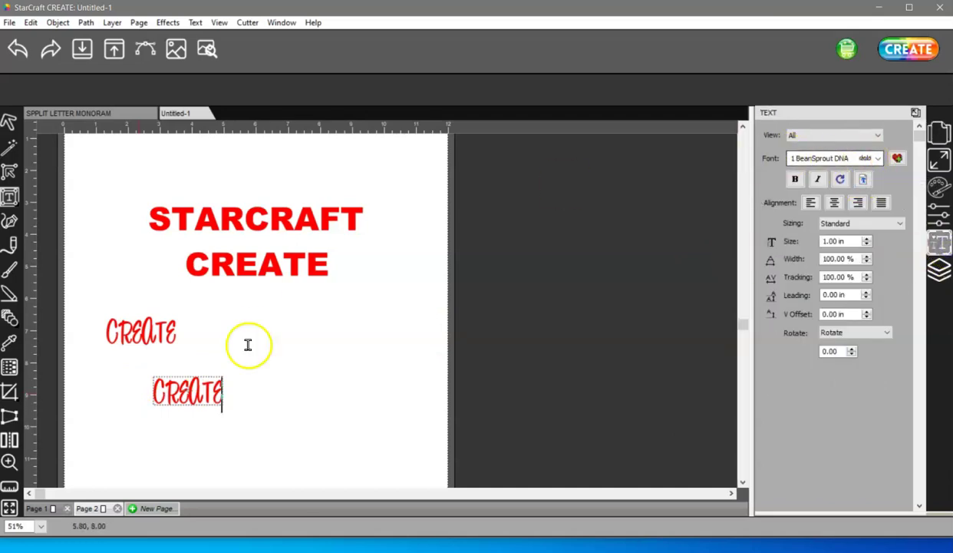
- Type CREATE vertically on the canvas with the Vertical Type Tool
{"action": "left_click", "coordinate": [8, 198]}
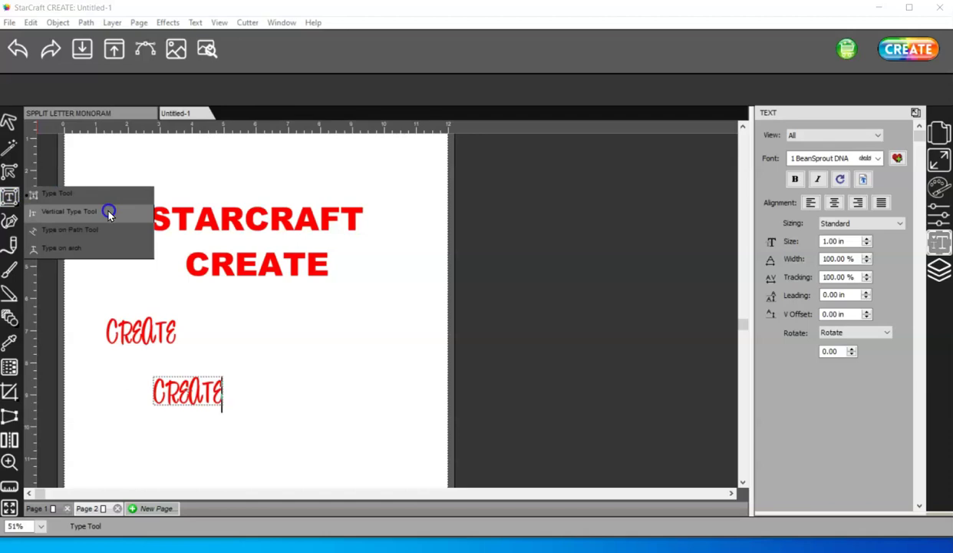
{"action": "left_click", "coordinate": [134, 213]}
{"action": "left_click", "coordinate": [329, 308]}
{"action": "type", "text": "CREATE"}
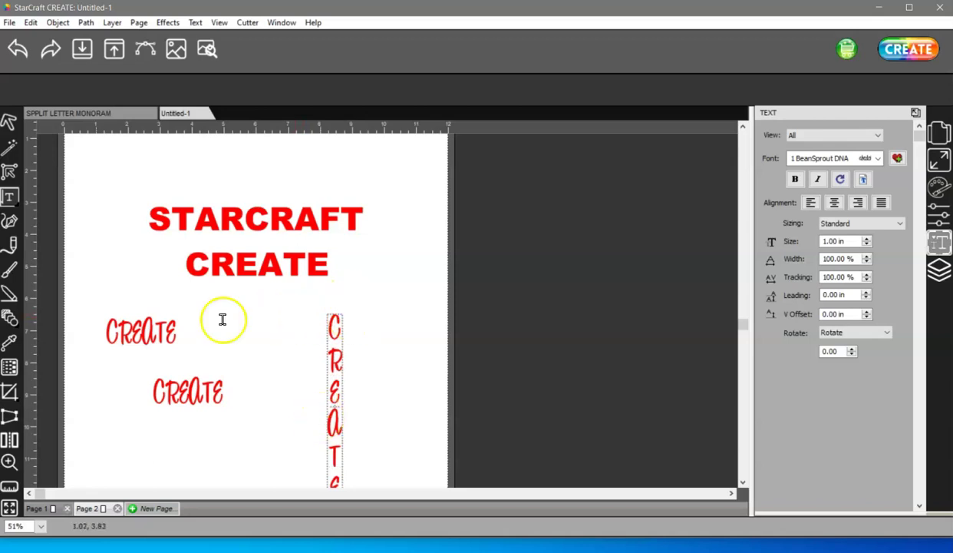
{"action": "left_click", "coordinate": [866, 281]}
{"action": "left_click", "coordinate": [866, 275]}
{"action": "left_click", "coordinate": [867, 274]}
{"action": "left_click", "coordinate": [867, 275]}
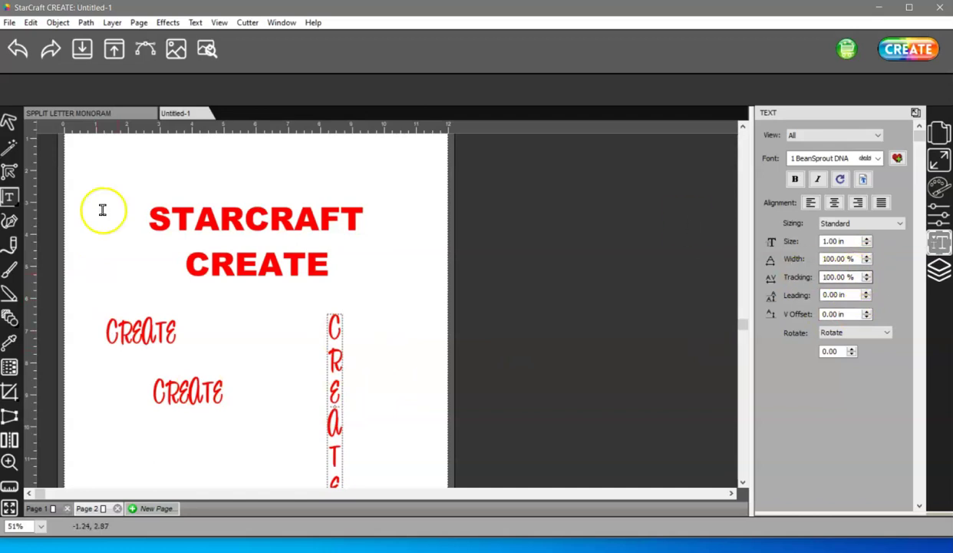
- Set the vertical CREATE's tracking to 80% and move it beside the STARCRAFT CREATE heading
{"action": "left_click", "coordinate": [10, 123]}
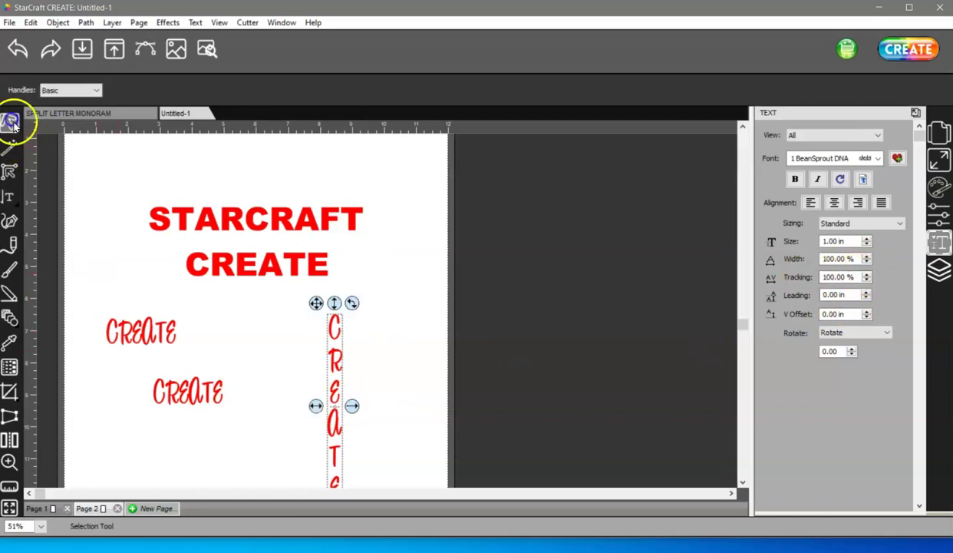
{"action": "left_click", "coordinate": [866, 280]}
{"action": "left_click", "coordinate": [865, 280]}
{"action": "left_click", "coordinate": [866, 280]}
{"action": "left_click", "coordinate": [865, 280]}
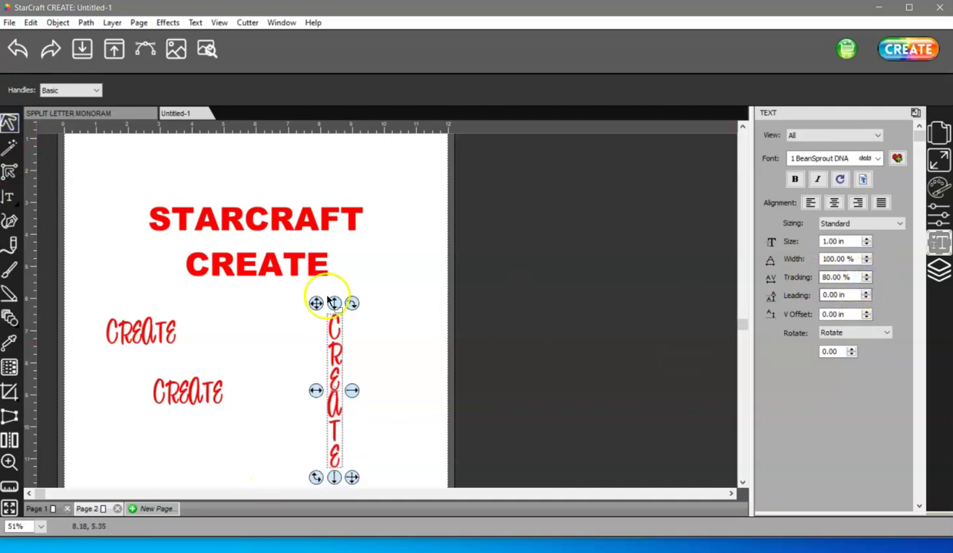
{"action": "left_click_drag", "start_coordinate": [323, 357], "coordinate": [395, 298]}
{"action": "left_click", "coordinate": [6, 198]}
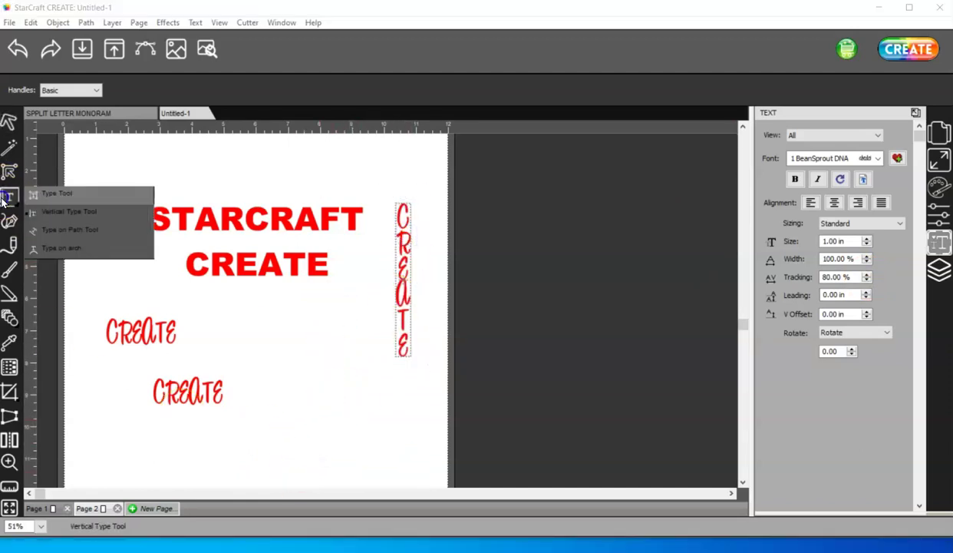
{"action": "left_click", "coordinate": [100, 223]}
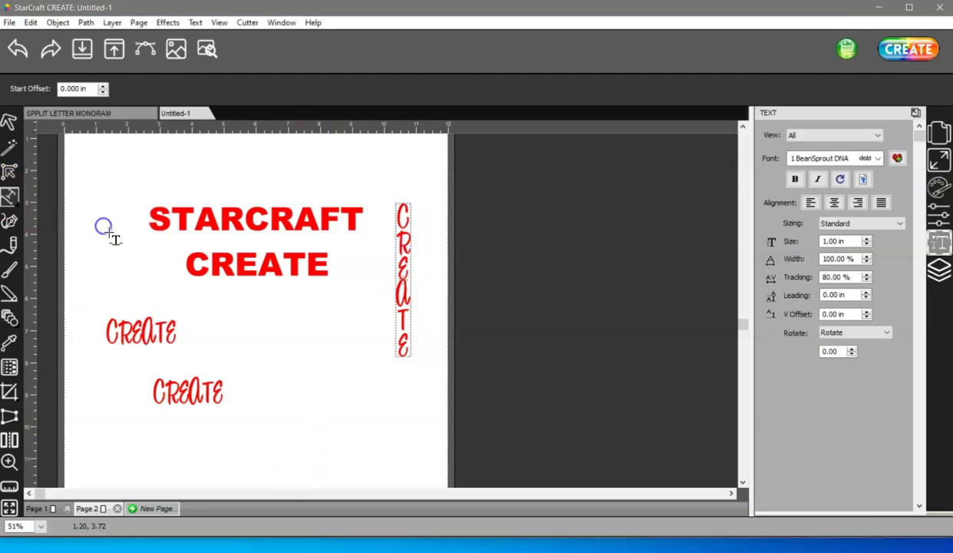
{"action": "left_click", "coordinate": [284, 376]}
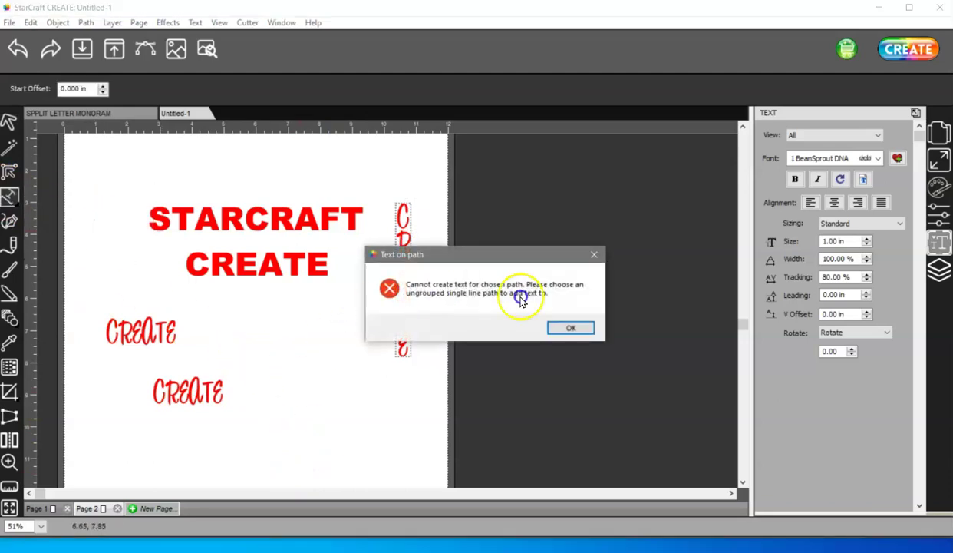
{"action": "left_click", "coordinate": [571, 331]}
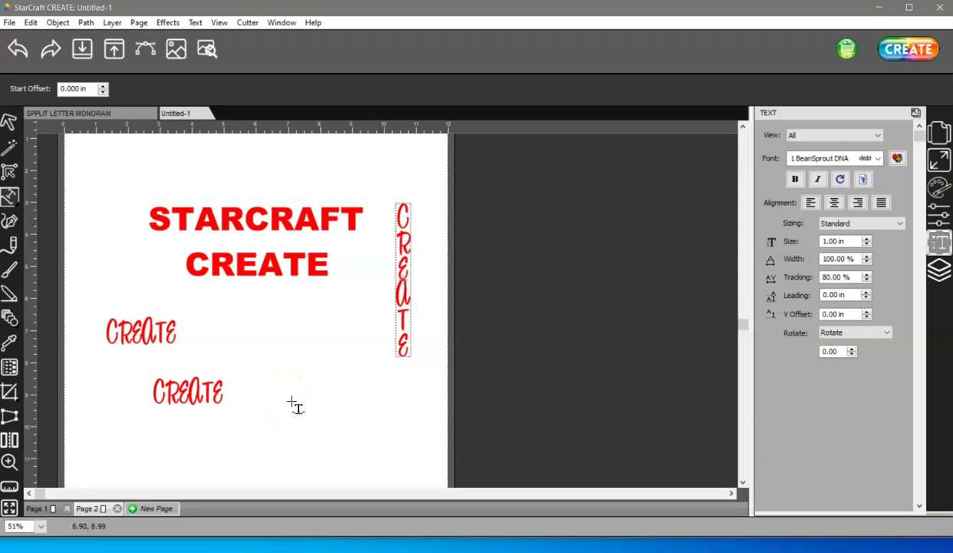
{"action": "left_click", "coordinate": [218, 386]}
{"action": "left_click", "coordinate": [171, 377]}
{"action": "left_click", "coordinate": [157, 367]}
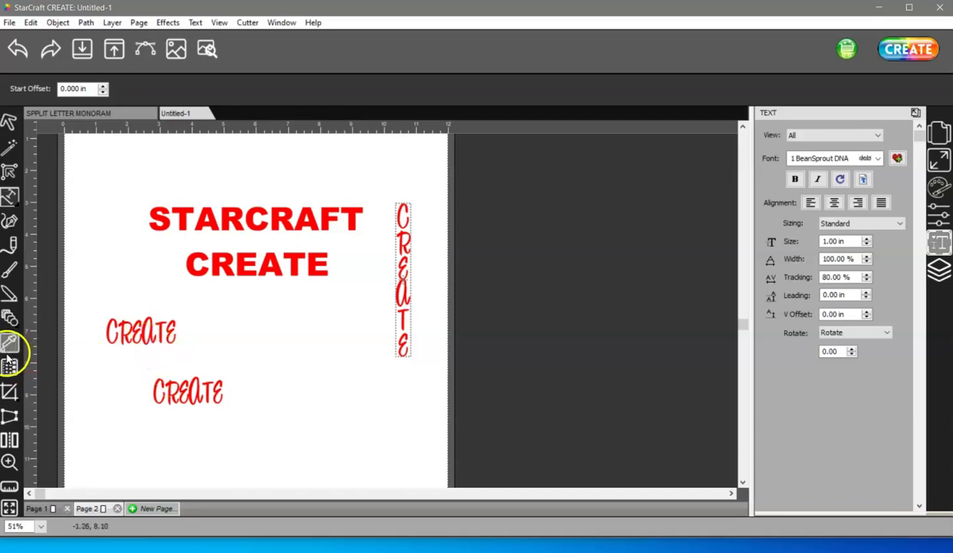
{"action": "left_click", "coordinate": [10, 319]}
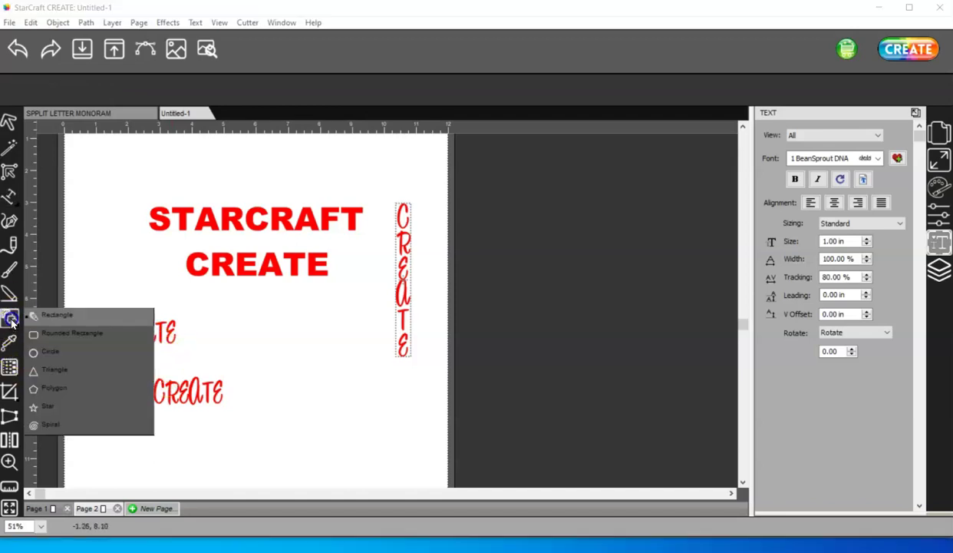
- Draw a red ellipse and type STARCRAFT along its path with slightly looser tracking
{"action": "left_click", "coordinate": [73, 351]}
{"action": "left_click_drag", "start_coordinate": [257, 360], "coordinate": [411, 466]}
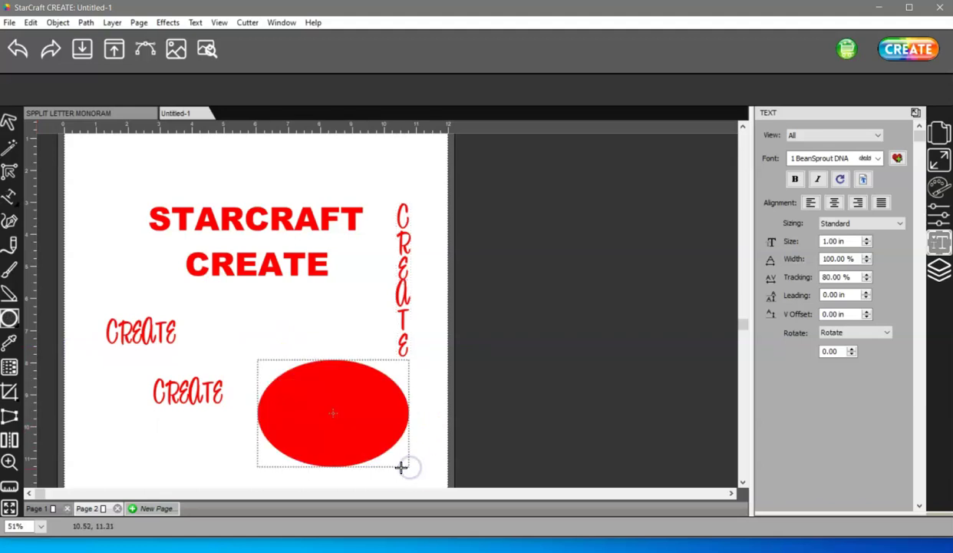
{"action": "left_click", "coordinate": [10, 195]}
{"action": "left_click", "coordinate": [144, 231]}
{"action": "left_click", "coordinate": [261, 422]}
{"action": "type", "text": "STASTARC"}
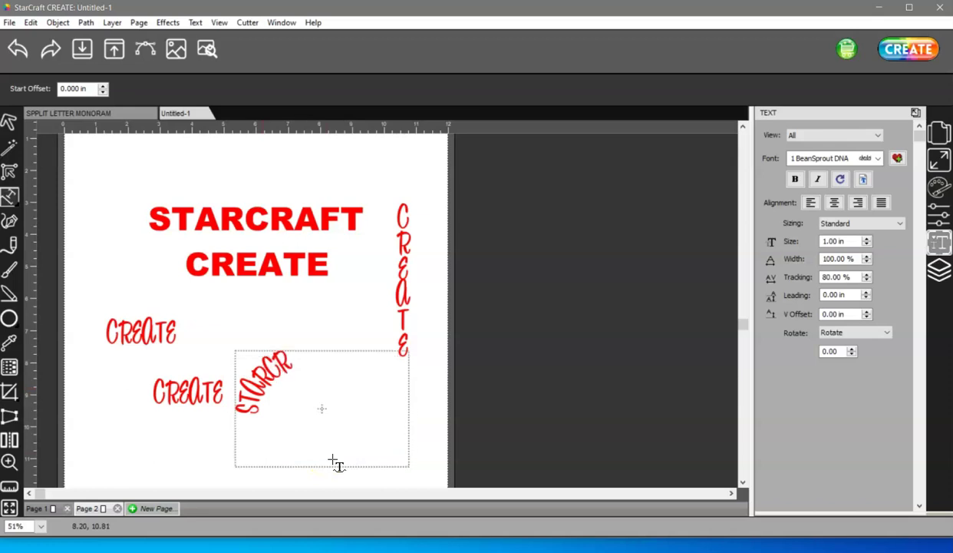
{"action": "type", "text": "AFT"}
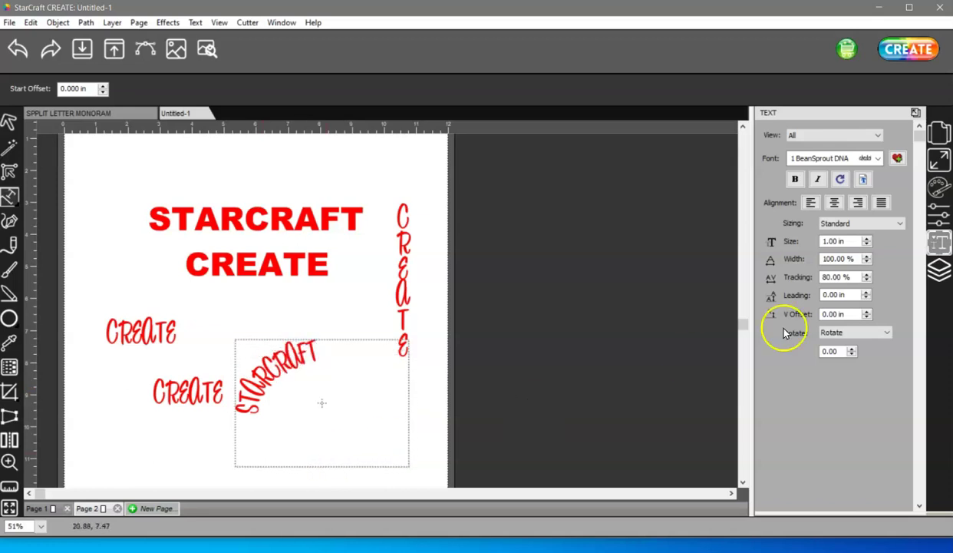
{"action": "left_click", "coordinate": [866, 273]}
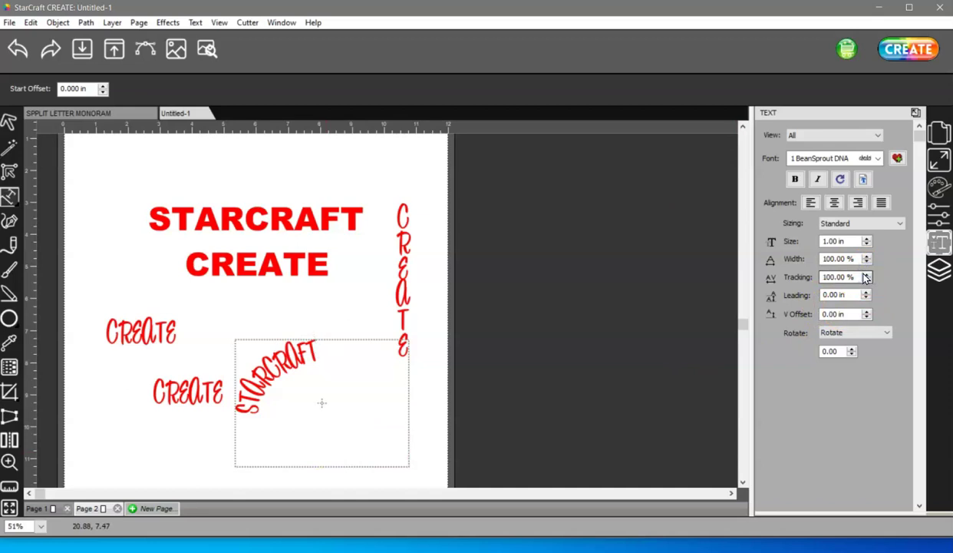
- Try selecting the curved STARCRAFT letters, dismissing the text-on-path warnings
{"action": "left_click_drag", "start_coordinate": [319, 344], "coordinate": [218, 415]}
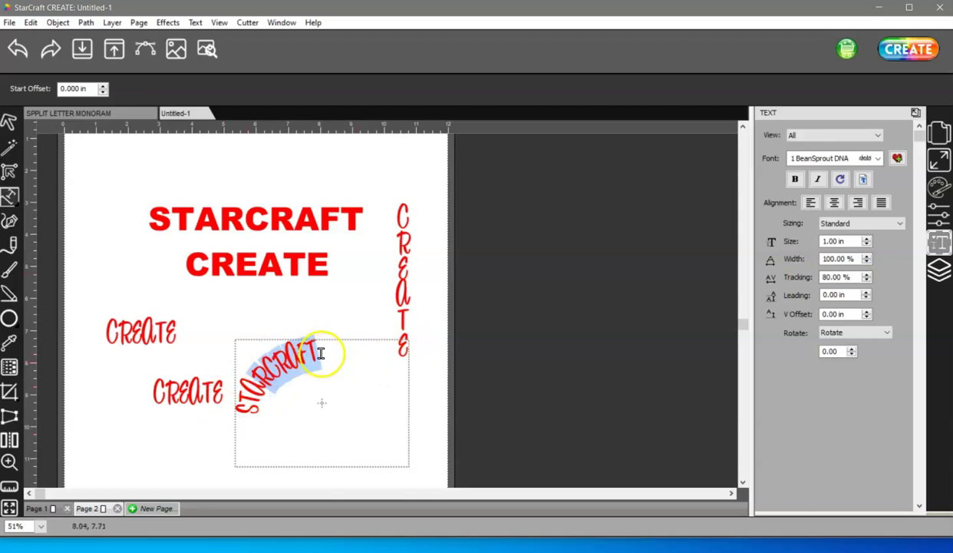
{"action": "left_click_drag", "start_coordinate": [321, 353], "coordinate": [248, 431]}
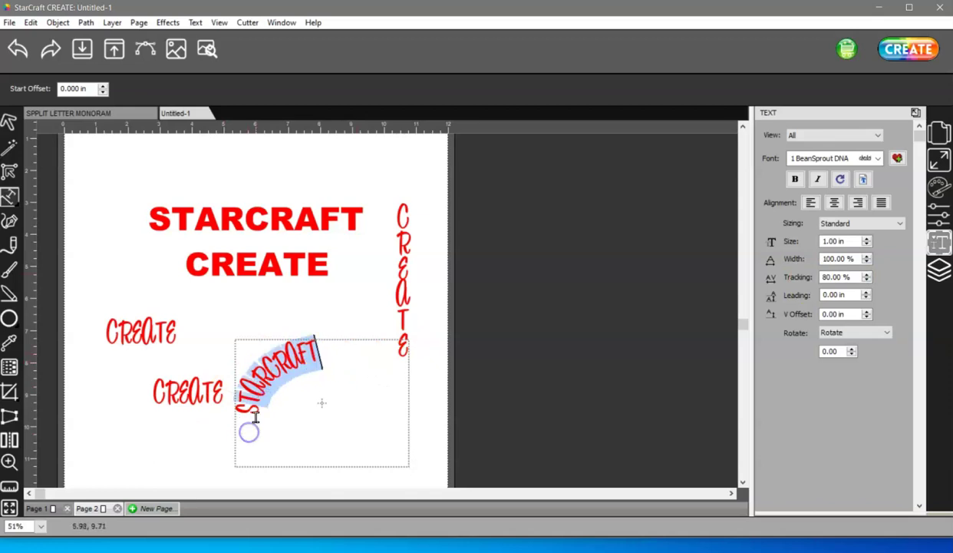
{"action": "left_click", "coordinate": [342, 353]}
{"action": "left_click", "coordinate": [514, 328]}
{"action": "left_click", "coordinate": [576, 329]}
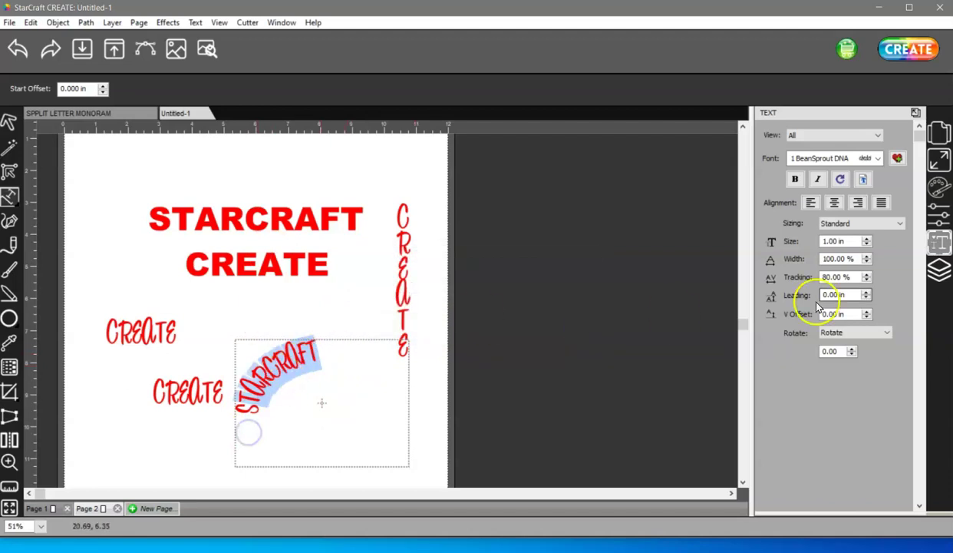
{"action": "left_click_drag", "start_coordinate": [367, 437], "coordinate": [248, 422]}
{"action": "left_click", "coordinate": [179, 441]}
{"action": "left_click", "coordinate": [571, 329]}
- Select the curved STARCRAFT object and drag its path to flatten it into a gentle arc
{"action": "left_click", "coordinate": [9, 120]}
{"action": "left_click", "coordinate": [292, 372]}
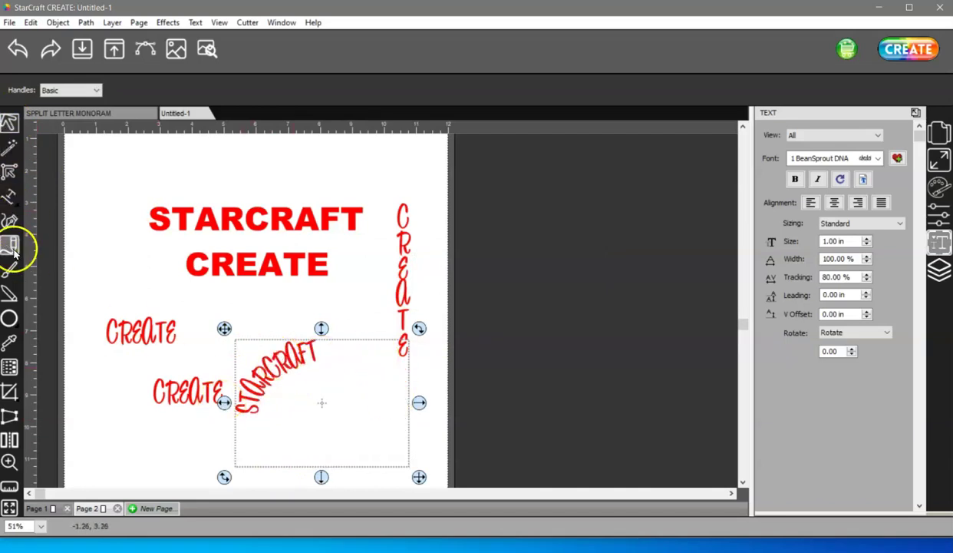
{"action": "left_click", "coordinate": [9, 196]}
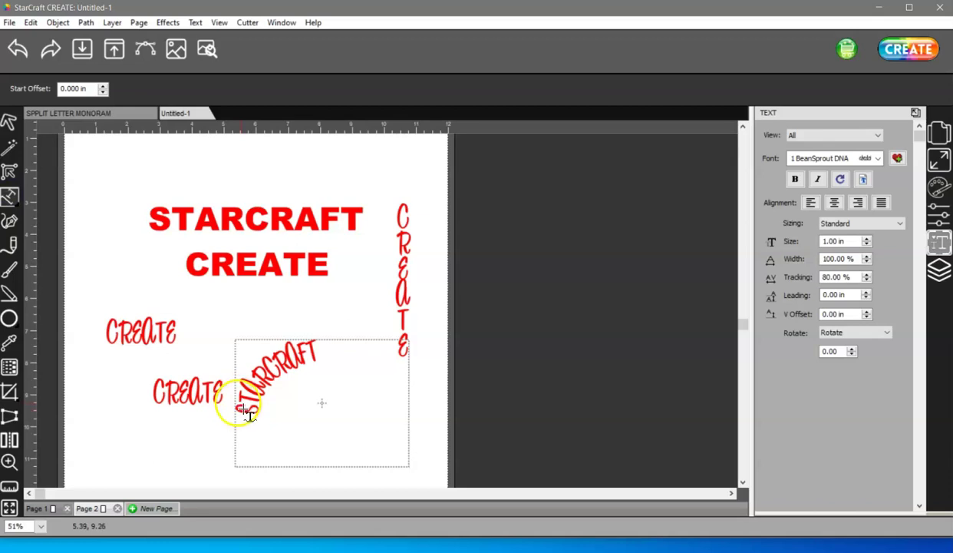
{"action": "left_click_drag", "start_coordinate": [420, 491], "coordinate": [424, 470]}
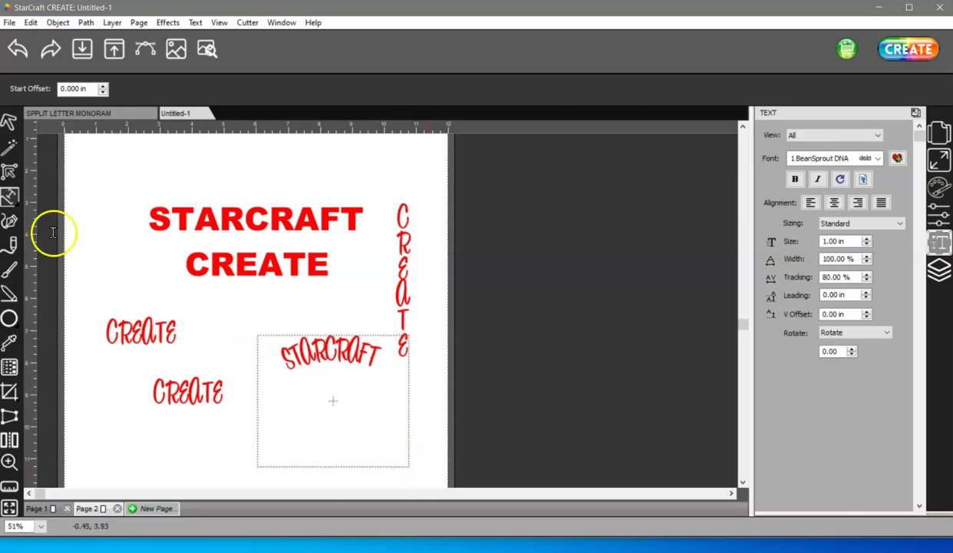
- Delete the three lower text objects and the vertical CREATE text
{"action": "left_click", "coordinate": [9, 122]}
{"action": "left_click_drag", "start_coordinate": [86, 271], "coordinate": [482, 479]}
{"action": "key", "text": "Delete"}
{"action": "left_click", "coordinate": [405, 155]}
{"action": "key", "text": "Delete"}
- Type CREATE with Type on Arch and adjust the arch radius to 3.25 in
{"action": "left_click", "coordinate": [9, 195]}
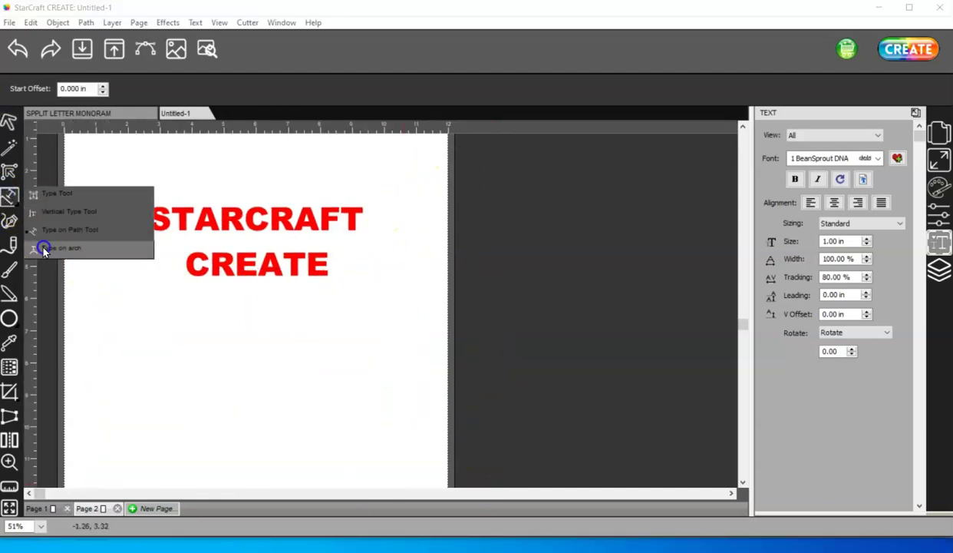
{"action": "left_click", "coordinate": [66, 249]}
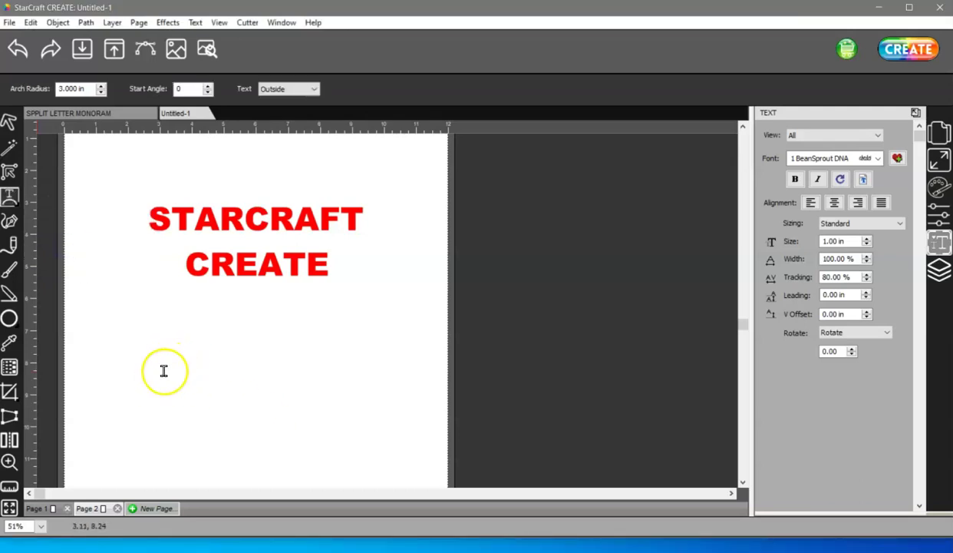
{"action": "left_click", "coordinate": [166, 371]}
{"action": "type", "text": "CREATE"}
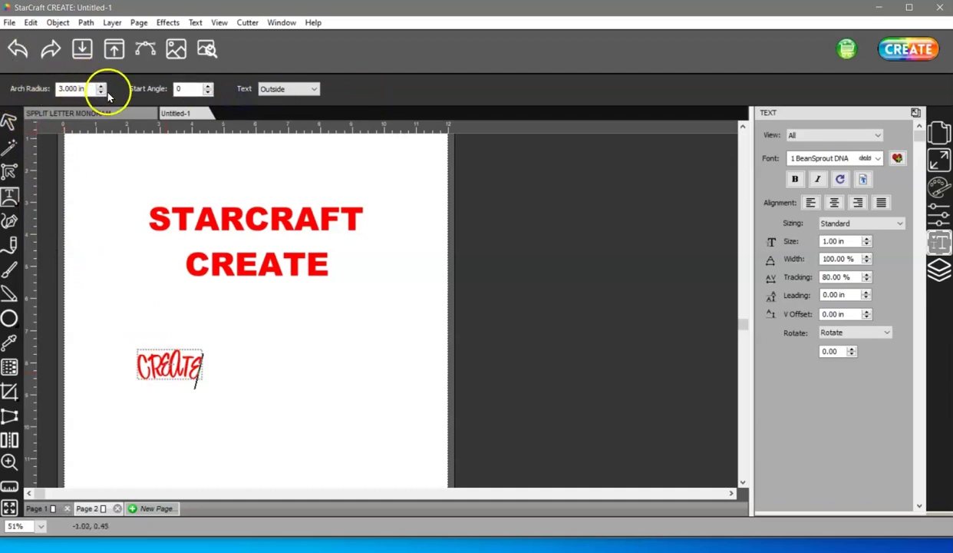
{"action": "left_click", "coordinate": [100, 92]}
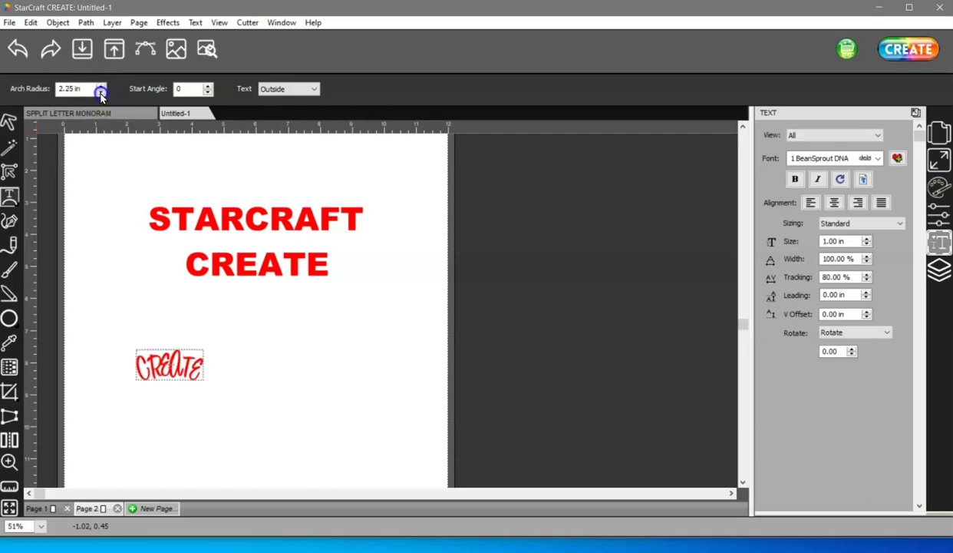
{"action": "left_click", "coordinate": [100, 92]}
{"action": "left_click", "coordinate": [101, 92]}
{"action": "left_click", "coordinate": [101, 92]}
{"action": "left_click", "coordinate": [101, 92]}
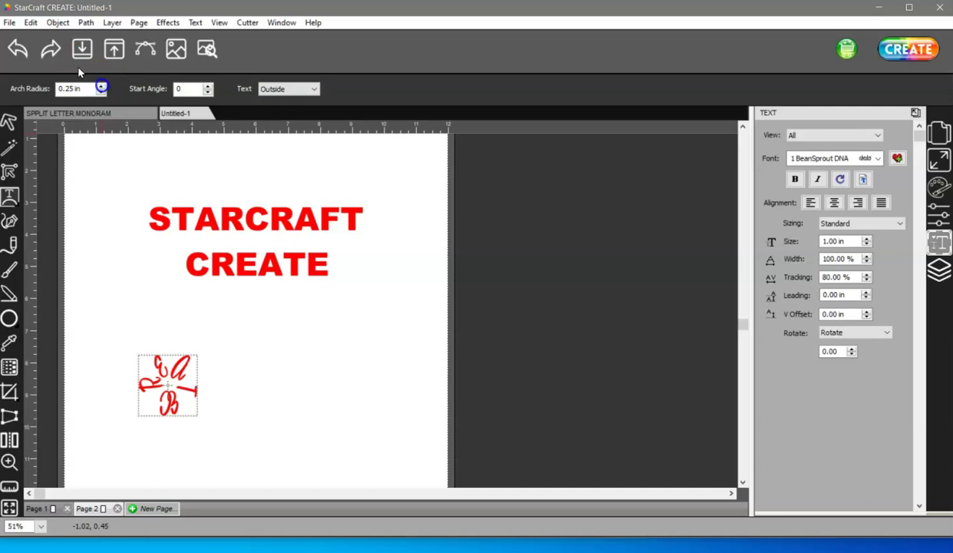
{"action": "left_click", "coordinate": [101, 86]}
{"action": "left_click", "coordinate": [101, 86]}
{"action": "left_click", "coordinate": [100, 86]}
{"action": "left_click", "coordinate": [100, 85]}
{"action": "left_click", "coordinate": [101, 86]}
{"action": "left_click", "coordinate": [100, 86]}
{"action": "left_click", "coordinate": [101, 86]}
- Keep CREATE outside the arch while trying radii, settling at 3.00 in
{"action": "left_click", "coordinate": [294, 91]}
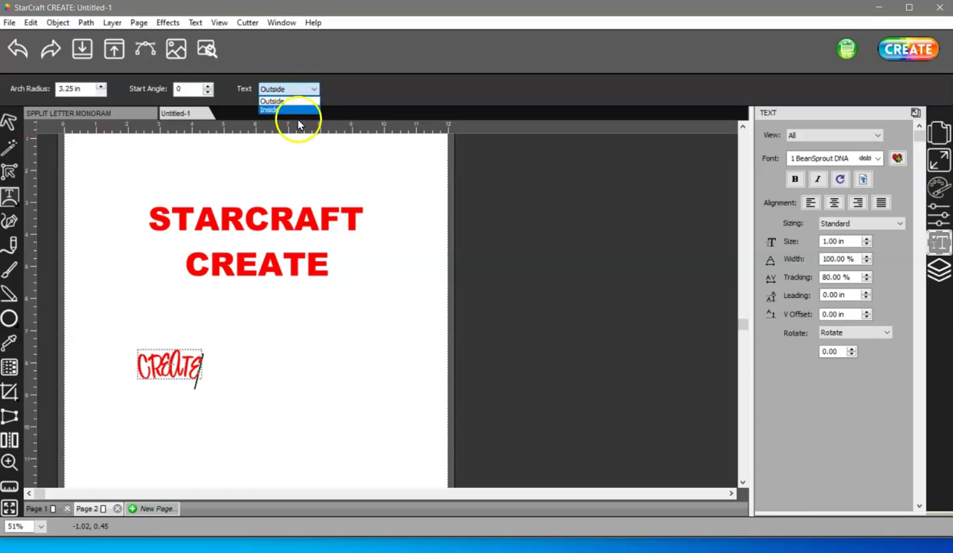
{"action": "left_click", "coordinate": [290, 104]}
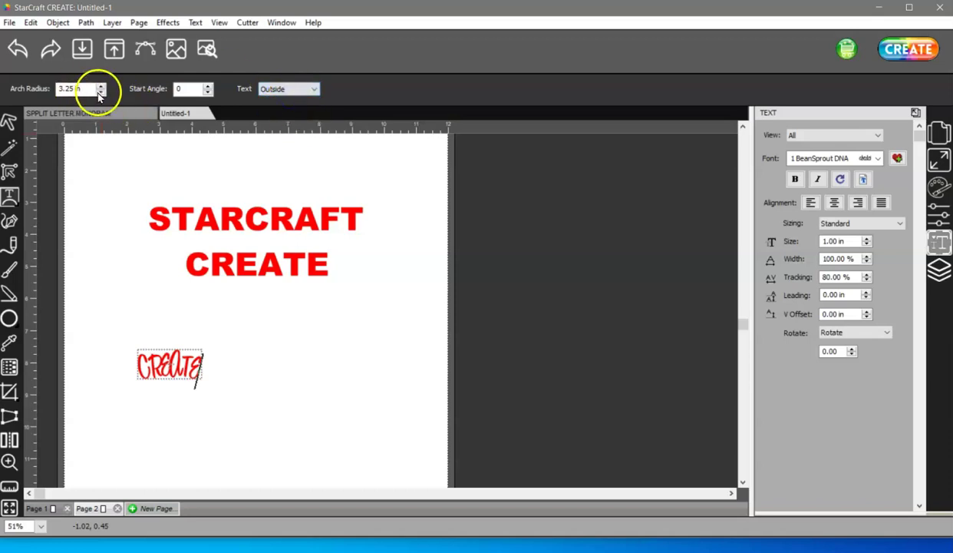
{"action": "left_click", "coordinate": [101, 93]}
{"action": "left_click", "coordinate": [100, 93]}
{"action": "left_click", "coordinate": [101, 92]}
{"action": "left_click", "coordinate": [100, 93]}
{"action": "left_click", "coordinate": [101, 89]}
{"action": "left_click", "coordinate": [100, 89]}
{"action": "left_click", "coordinate": [101, 89]}
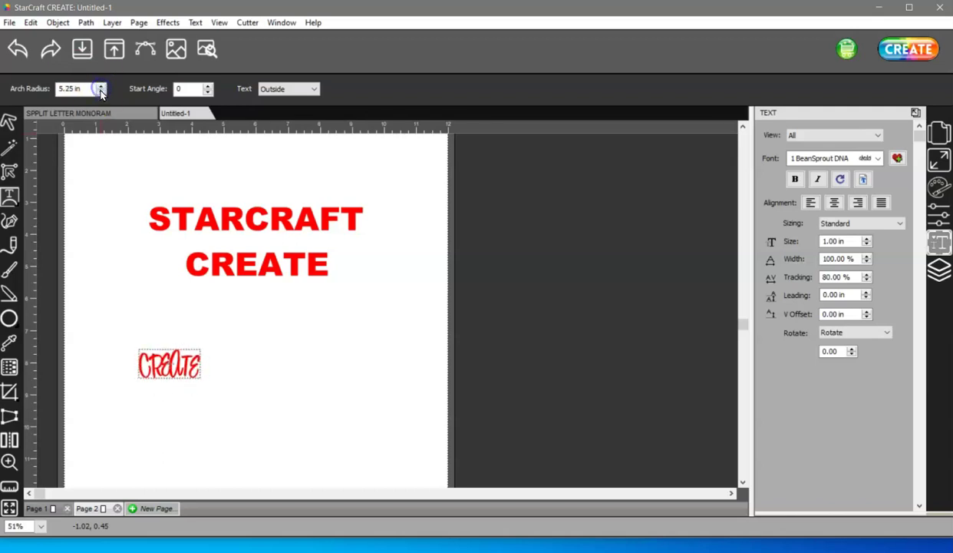
{"action": "left_click", "coordinate": [100, 92]}
- Place CREATE inside the arch with a 0.75 in radius
{"action": "left_click", "coordinate": [286, 89]}
{"action": "left_click", "coordinate": [270, 106]}
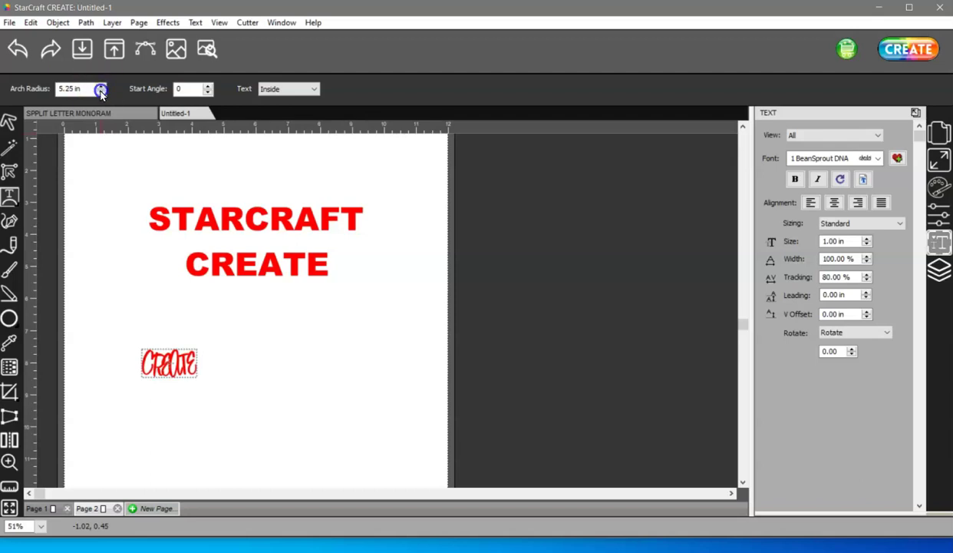
{"action": "left_click", "coordinate": [100, 93]}
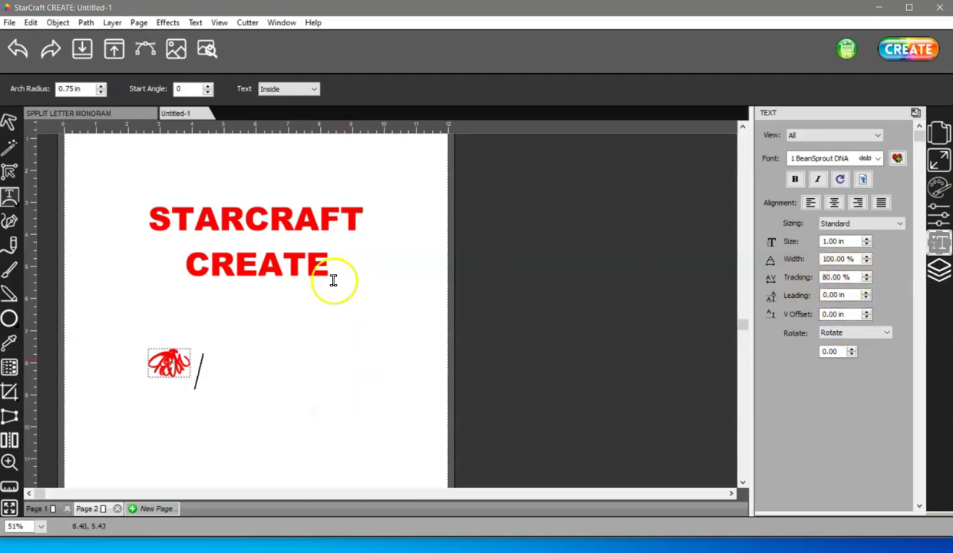
{"action": "left_click", "coordinate": [9, 122]}
- Delete the curled CREATE and move STARCRAFT CREATE down and left
{"action": "left_click_drag", "start_coordinate": [240, 427], "coordinate": [115, 319]}
{"action": "key", "text": "Delete"}
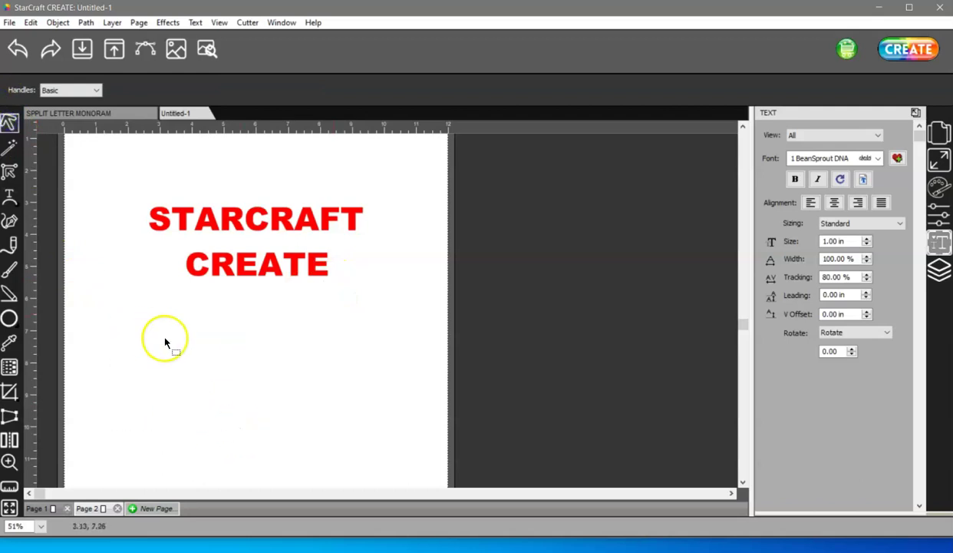
{"action": "left_click_drag", "start_coordinate": [313, 261], "coordinate": [300, 328]}
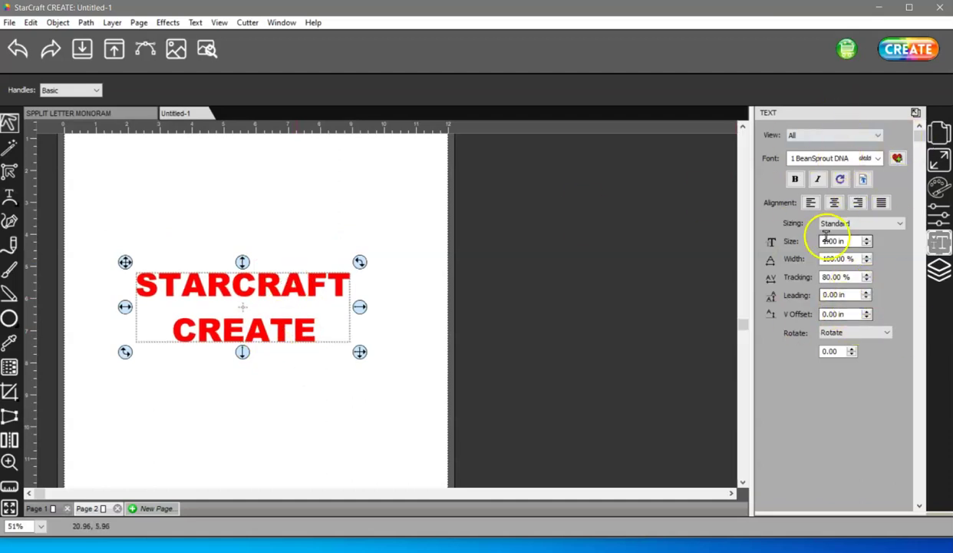
- Browse the Text and Effects menus without applying anything
{"action": "left_click", "coordinate": [197, 24]}
{"action": "left_click", "coordinate": [10, 198]}
{"action": "left_click", "coordinate": [58, 200]}
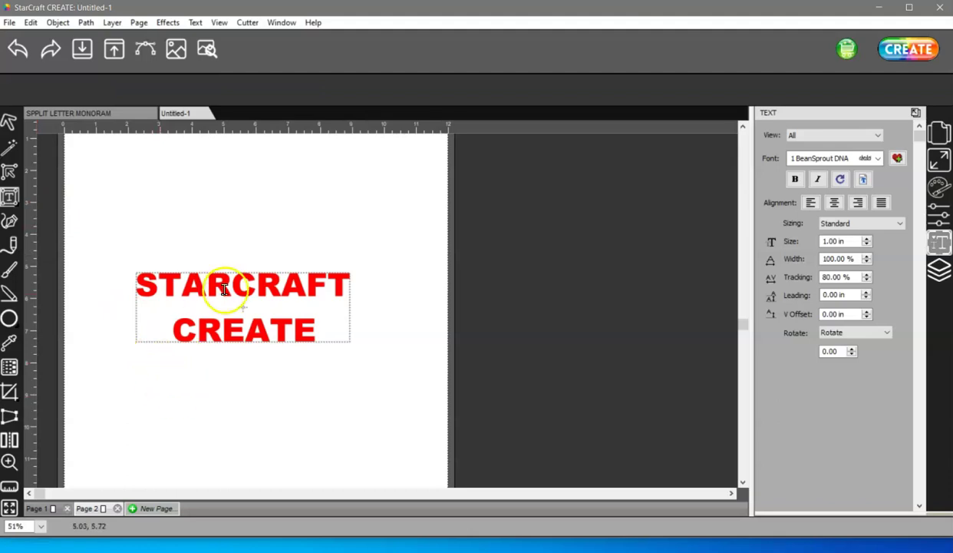
{"action": "left_click", "coordinate": [167, 23]}
{"action": "left_click", "coordinate": [209, 328]}
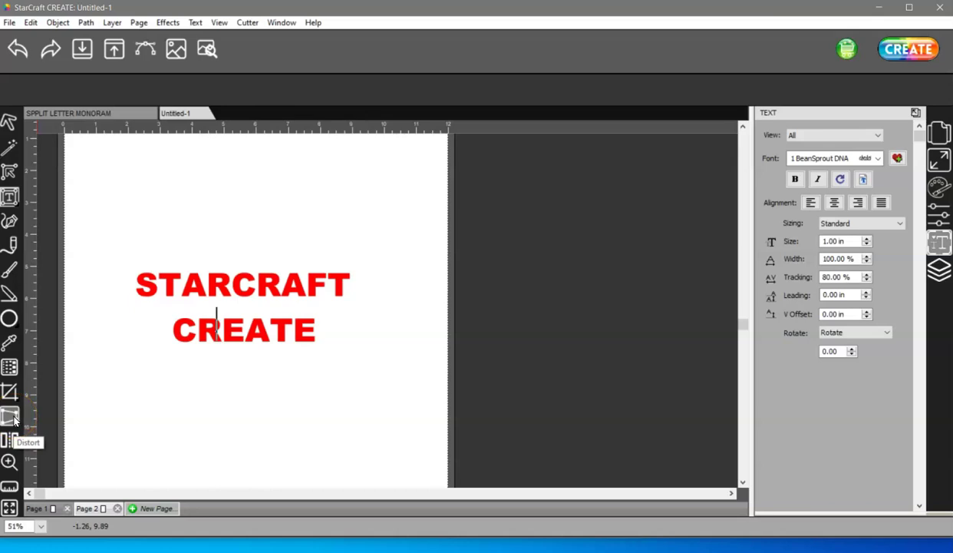
- Select STARCRAFT CREATE and turn its corners into Distort points
{"action": "left_click", "coordinate": [13, 417]}
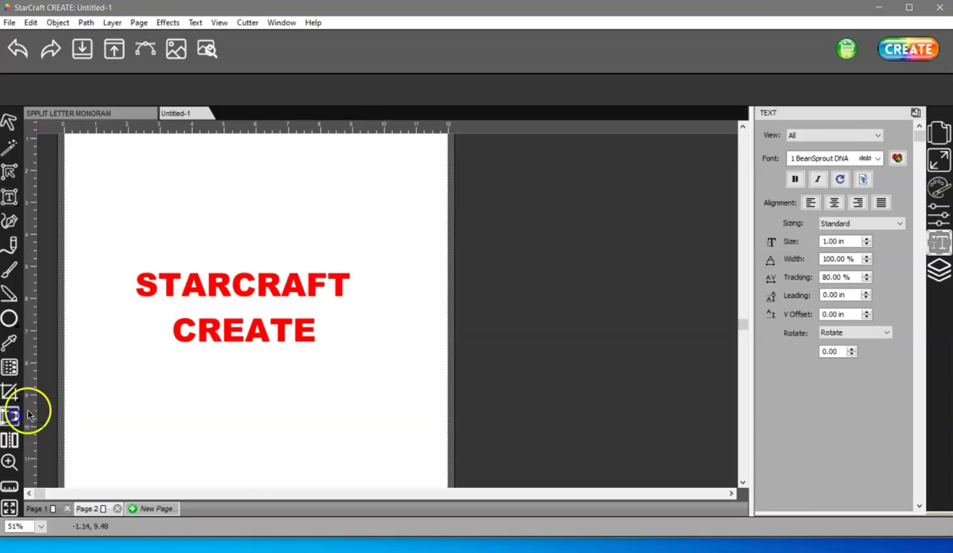
{"action": "left_click", "coordinate": [11, 130]}
{"action": "left_click_drag", "start_coordinate": [99, 229], "coordinate": [405, 439]}
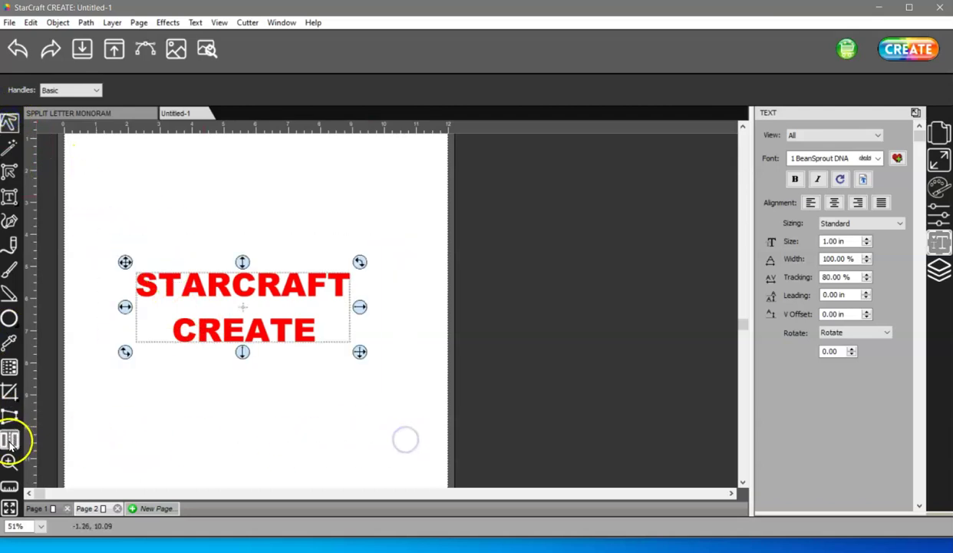
{"action": "left_click", "coordinate": [9, 415]}
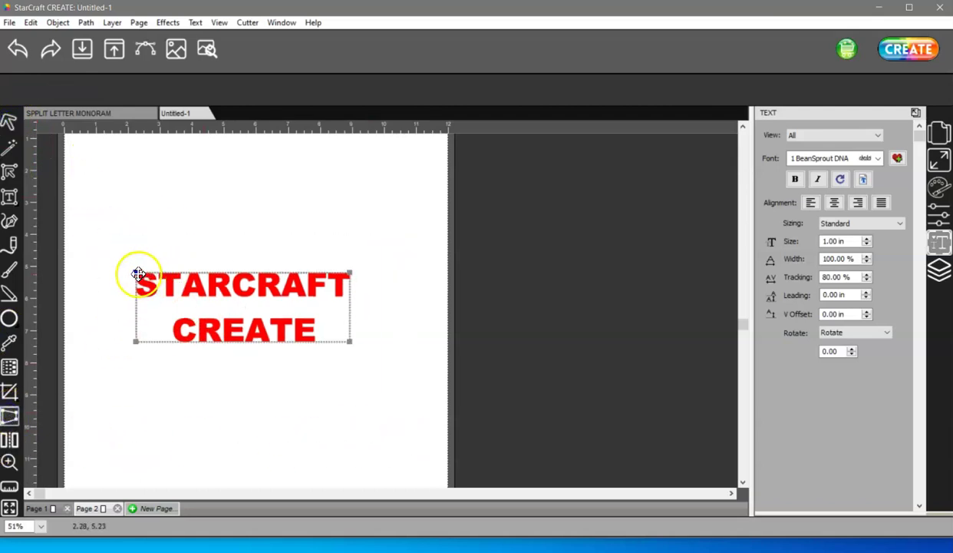
{"action": "left_click_drag", "start_coordinate": [166, 383], "coordinate": [161, 351]}
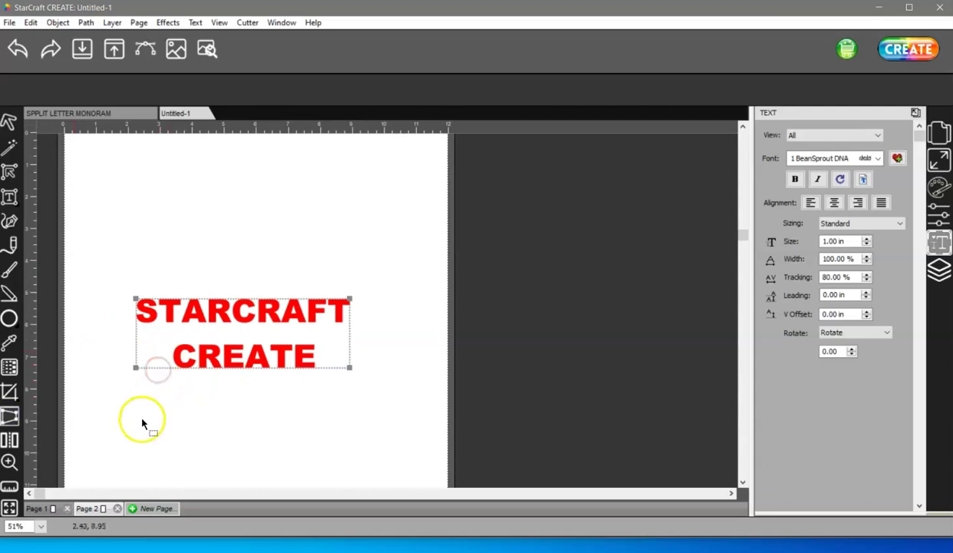
{"action": "scroll", "coordinate": [151, 392], "scroll_direction": "up", "scroll_amount": 2, "text": "ctrl"}
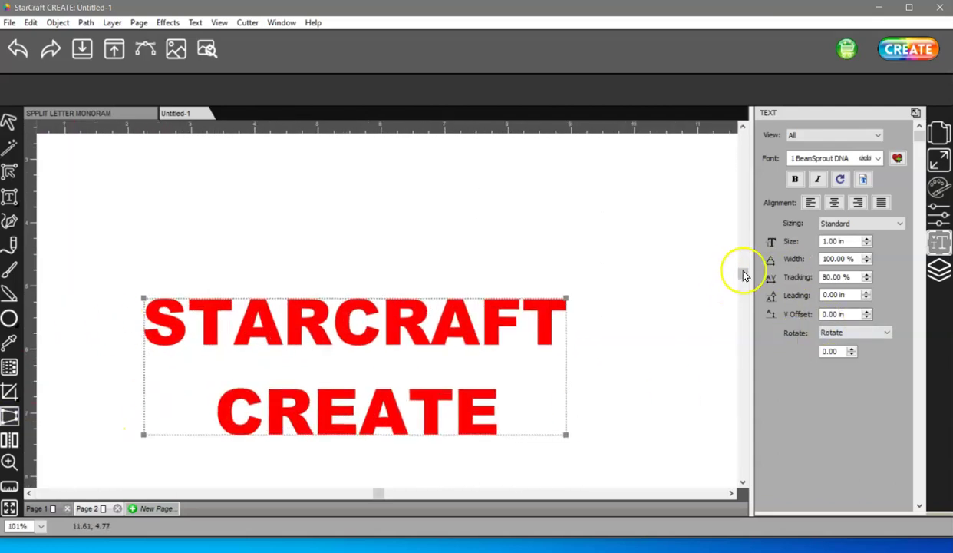
{"action": "scroll", "coordinate": [743, 275], "scroll_direction": "down", "scroll_amount": 2}
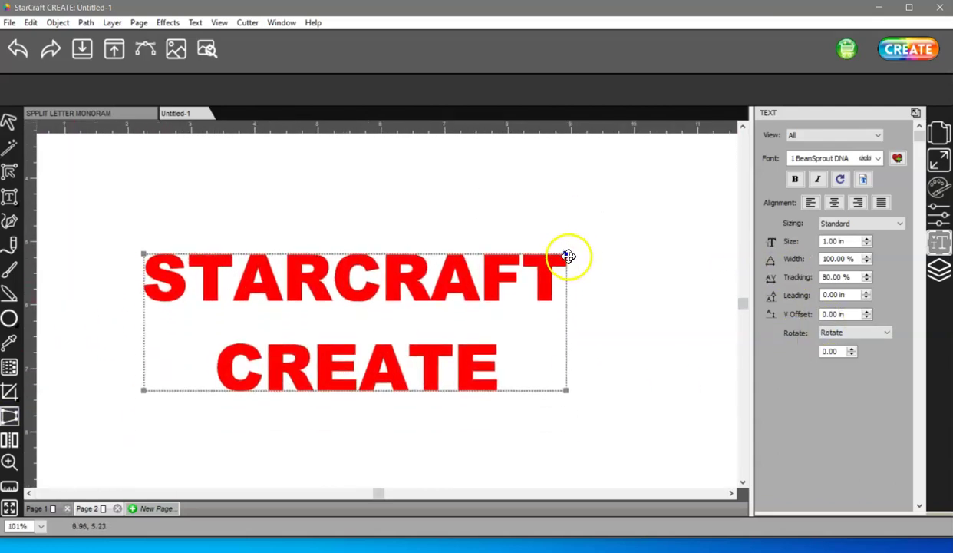
- Drag the distort corners to taper STARCRAFT CREATE from large at left toward the right
{"action": "left_click", "coordinate": [564, 257]}
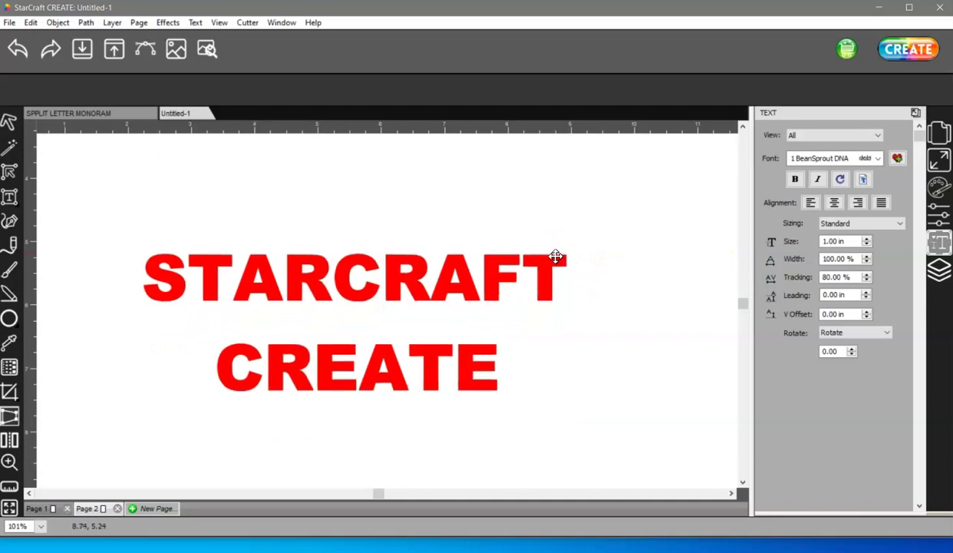
{"action": "left_click", "coordinate": [559, 255]}
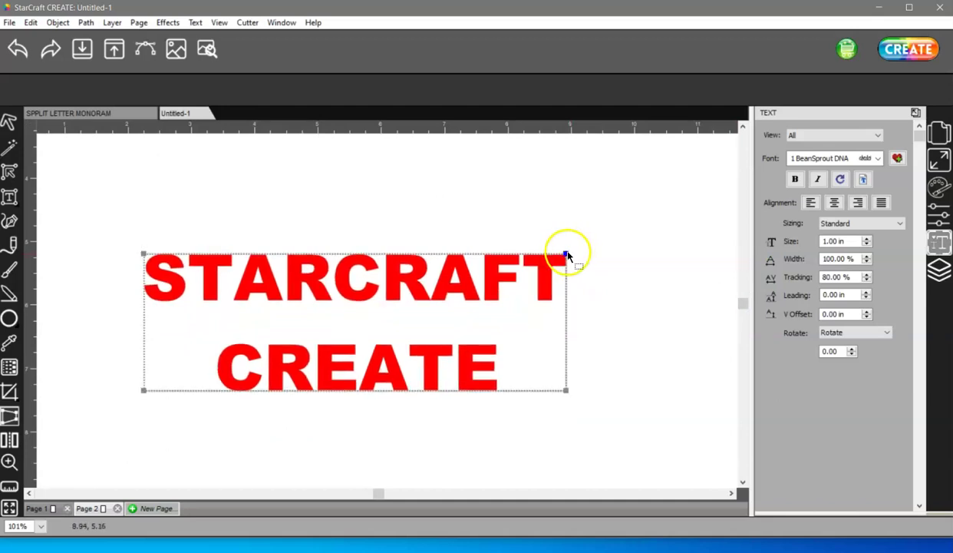
{"action": "left_click_drag", "start_coordinate": [567, 255], "coordinate": [569, 304]}
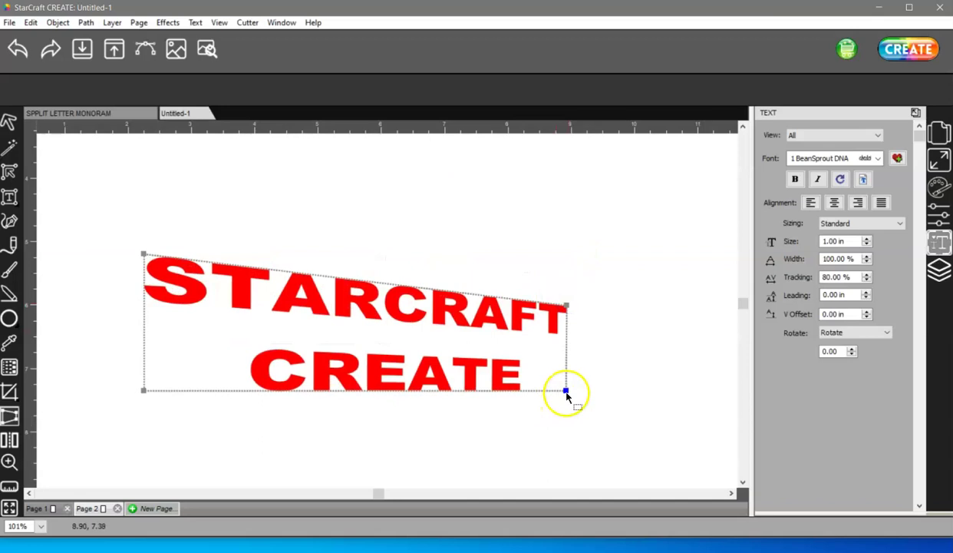
{"action": "left_click_drag", "start_coordinate": [566, 391], "coordinate": [569, 351]}
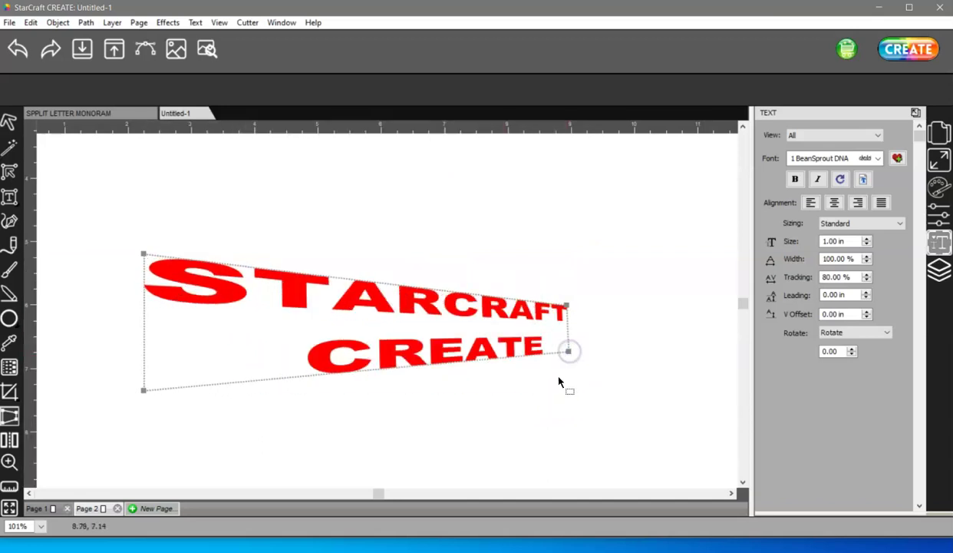
{"action": "left_click", "coordinate": [145, 370]}
{"action": "left_click_drag", "start_coordinate": [152, 326], "coordinate": [146, 334]}
{"action": "left_click_drag", "start_coordinate": [80, 192], "coordinate": [704, 491]}
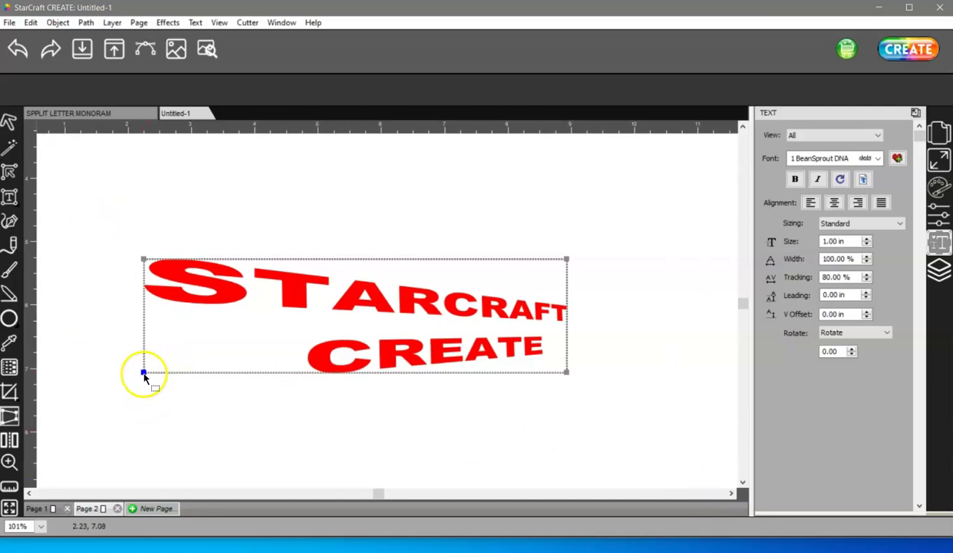
{"action": "mouse_move", "coordinate": [143, 372]}
{"action": "left_mouse_down"}
{"action": "mouse_move", "coordinate": [132, 450]}
{"action": "mouse_move", "coordinate": [205, 465]}
{"action": "mouse_move", "coordinate": [152, 359]}
{"action": "left_mouse_up"}
{"action": "left_click", "coordinate": [549, 278]}
{"action": "left_click", "coordinate": [321, 306]}
{"action": "left_click_drag", "start_coordinate": [93, 187], "coordinate": [643, 463]}
- Delete the distorted title and type STARCRAFT with slightly wider tracking
{"action": "key", "text": "Delete"}
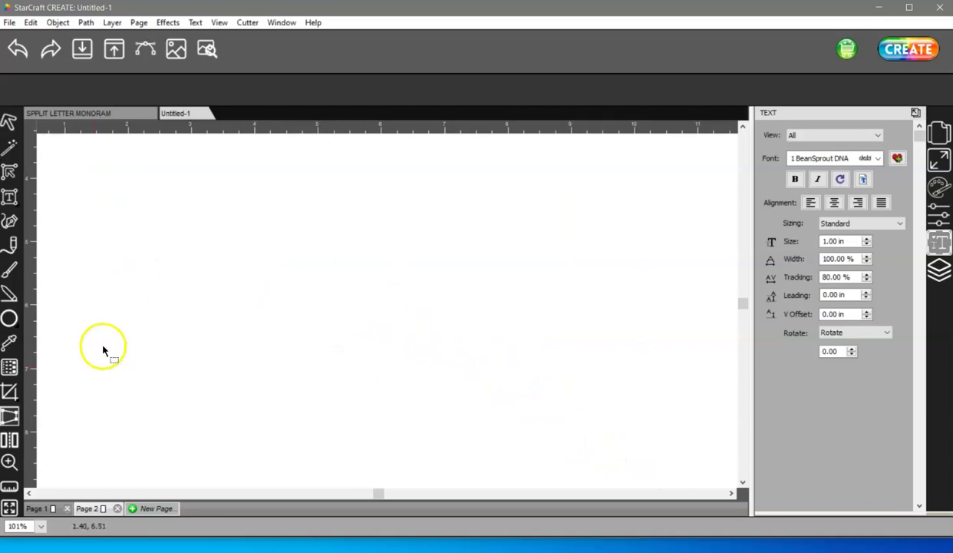
{"action": "left_click", "coordinate": [9, 197]}
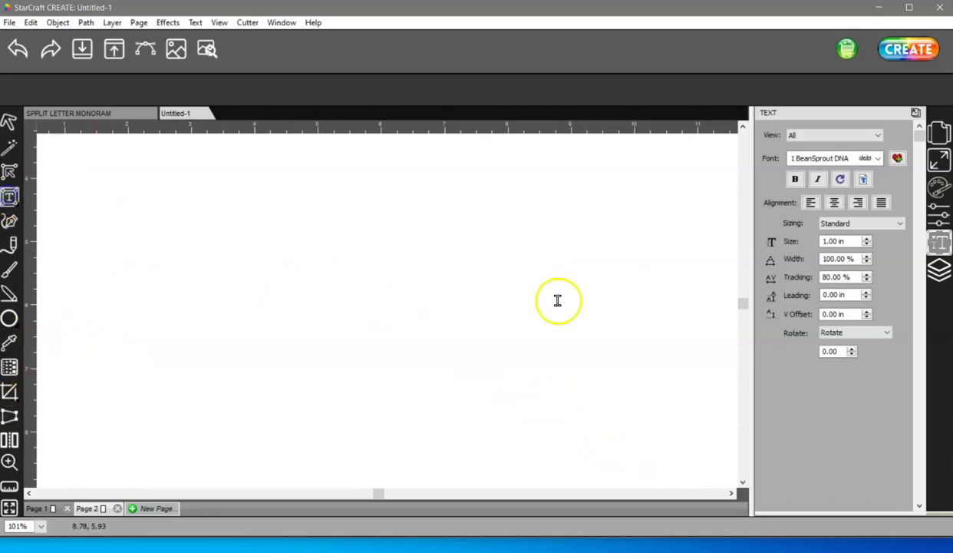
{"action": "left_click", "coordinate": [240, 306]}
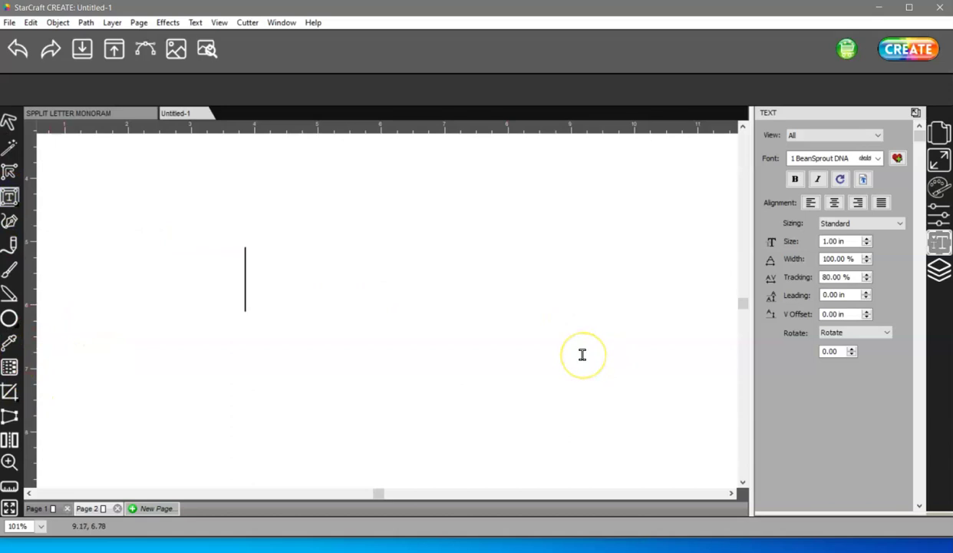
{"action": "type", "text": "STA"}
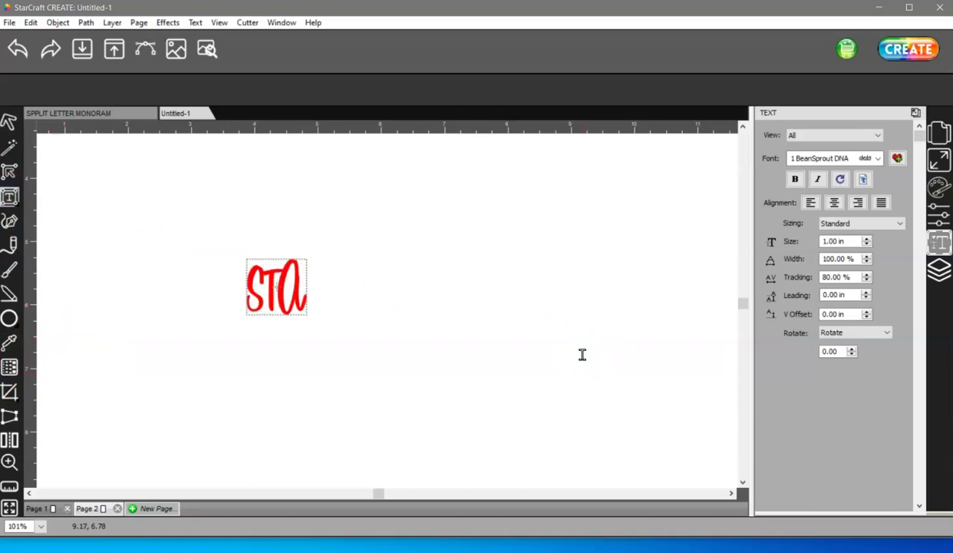
{"action": "type", "text": "RCRAFT"}
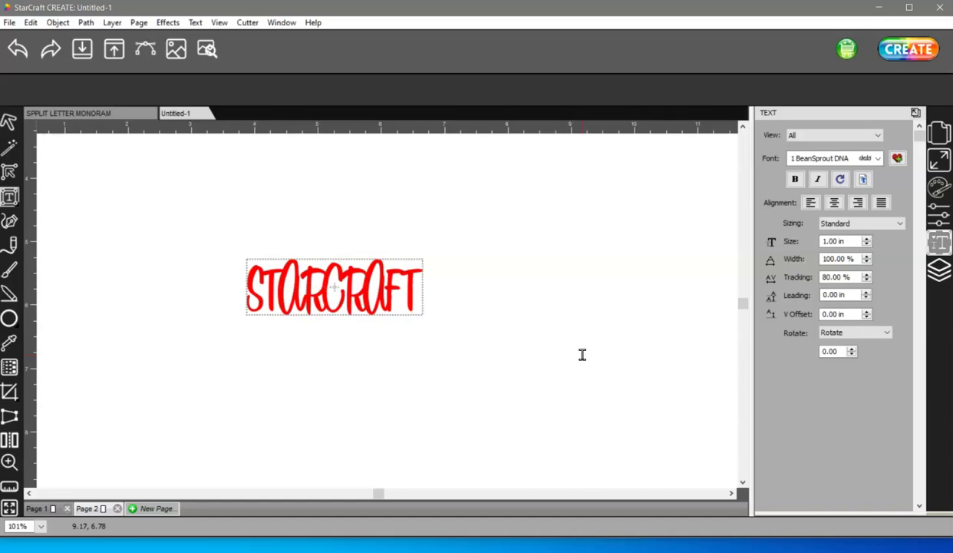
{"action": "left_click", "coordinate": [700, 345]}
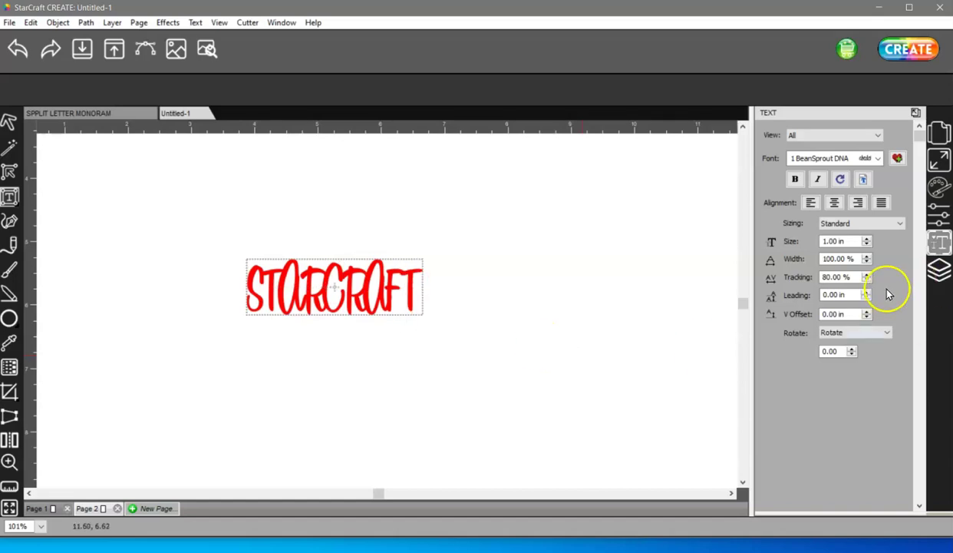
{"action": "left_click", "coordinate": [867, 273]}
- Select the STARCRAFT text, move it down-right, then delete it
{"action": "left_click", "coordinate": [868, 280]}
{"action": "left_click", "coordinate": [8, 121]}
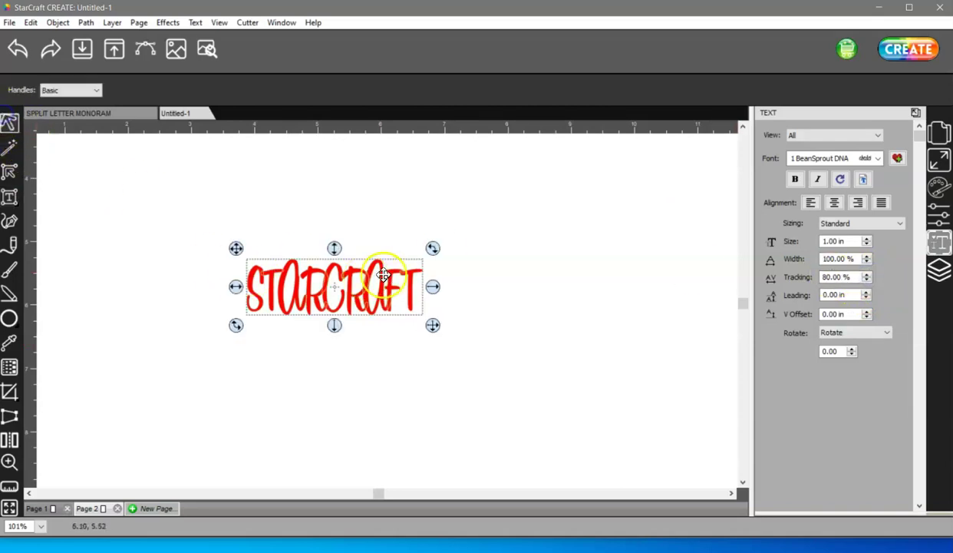
{"action": "left_click_drag", "start_coordinate": [338, 293], "coordinate": [407, 338]}
{"action": "key", "text": "Delete"}
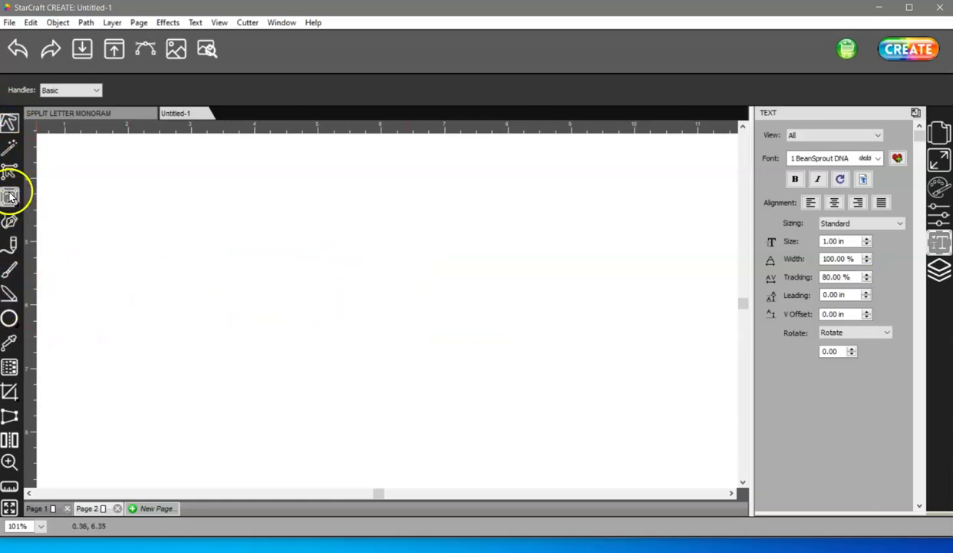
- Place a new text insertion point and raise tracking back to 100%
{"action": "left_click", "coordinate": [9, 195]}
{"action": "left_click", "coordinate": [241, 293]}
{"action": "left_click", "coordinate": [867, 273]}
{"action": "left_click", "coordinate": [868, 275]}
{"action": "left_click", "coordinate": [866, 274]}
- Choose the Autumn in November script font and type Starcraft on the page
{"action": "left_click", "coordinate": [833, 158]}
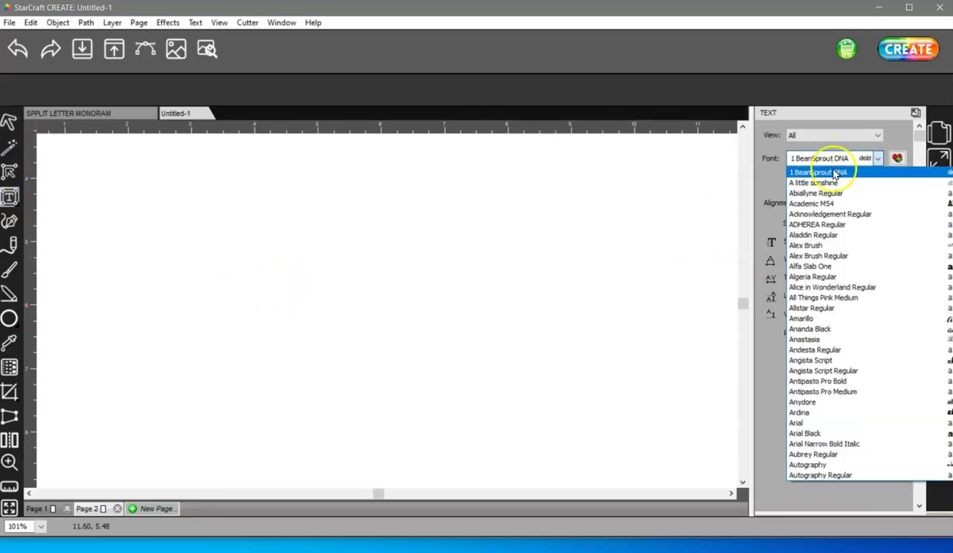
{"action": "left_click", "coordinate": [845, 307]}
{"action": "left_click", "coordinate": [841, 158]}
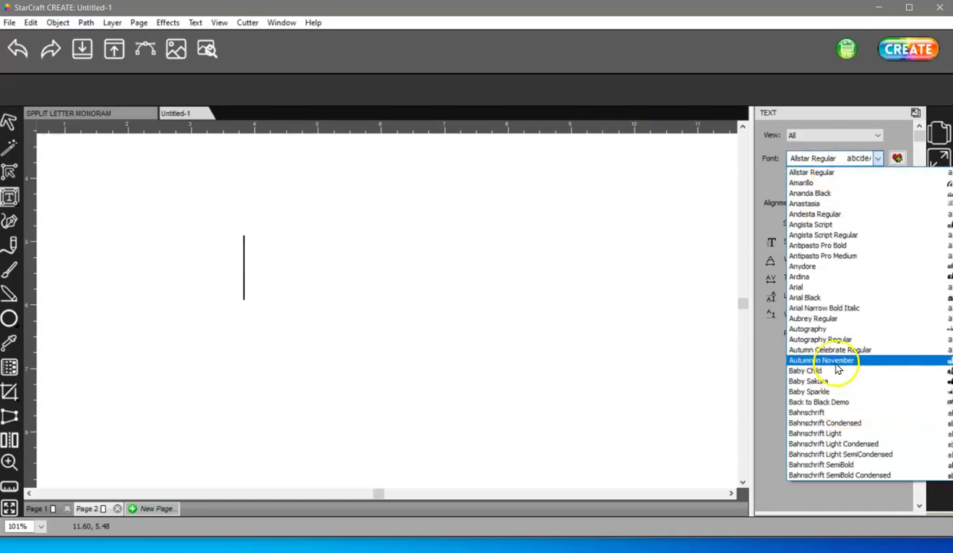
{"action": "left_click", "coordinate": [207, 283]}
{"action": "type", "text": "S"}
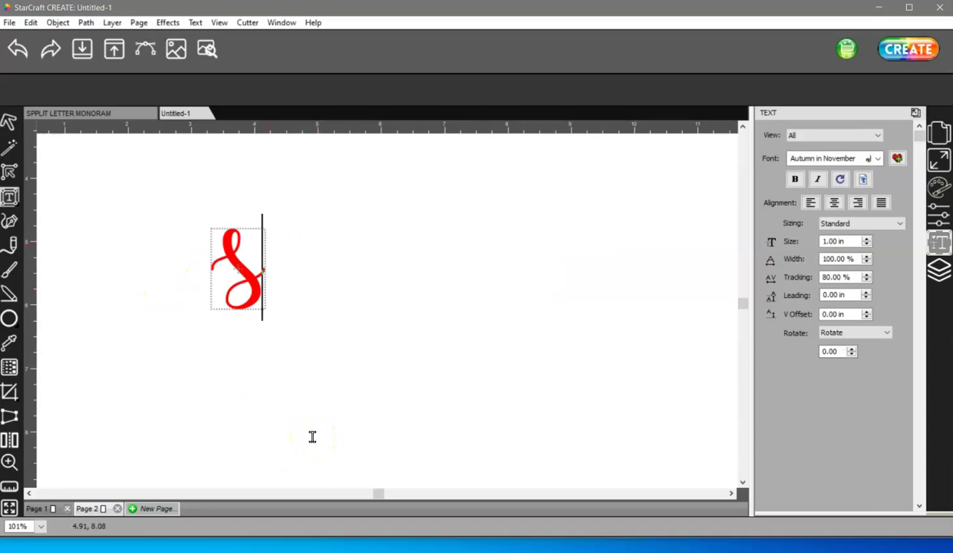
{"action": "type", "text": "tar"}
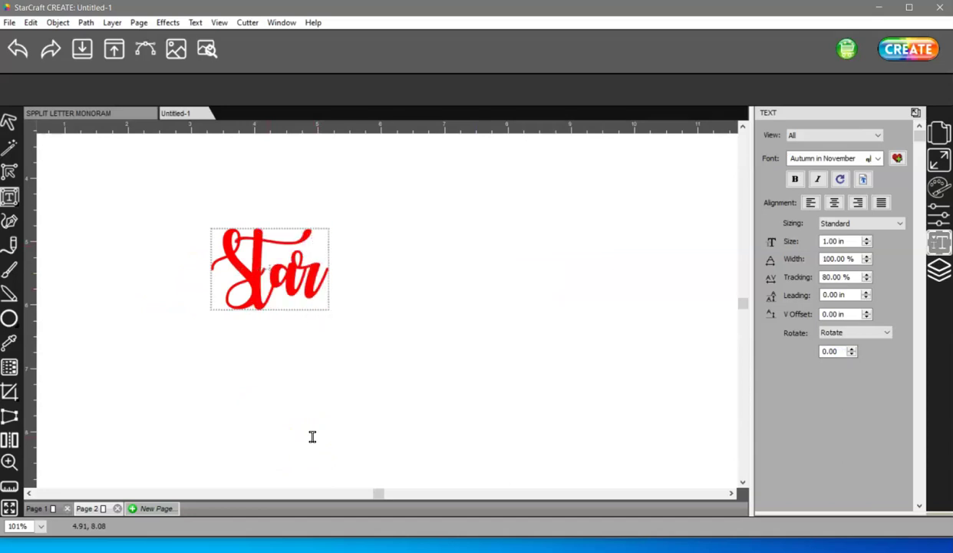
{"action": "type", "text": "craft"}
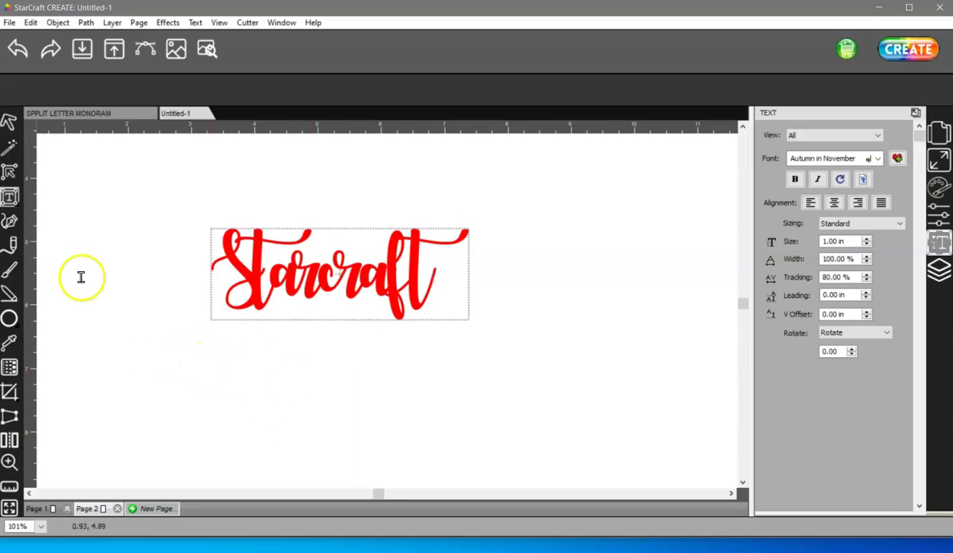
- Select all Starcraft letters and raise the tracking to 100%
{"action": "left_click", "coordinate": [867, 274]}
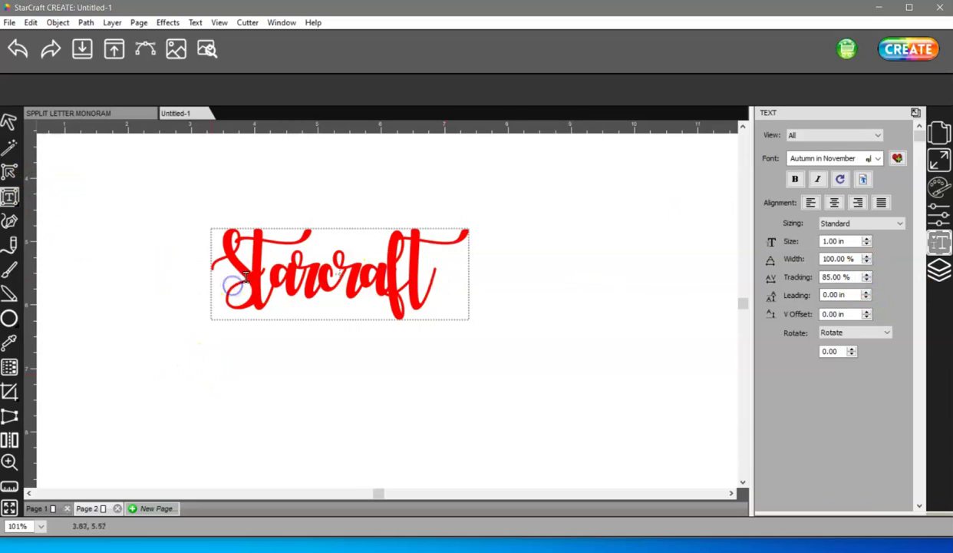
{"action": "left_click_drag", "start_coordinate": [207, 265], "coordinate": [491, 267]}
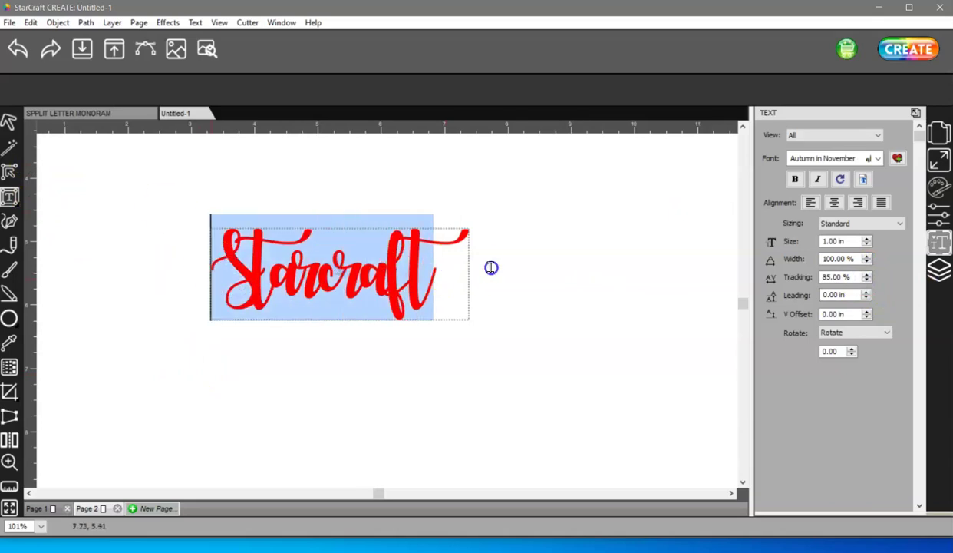
{"action": "left_click", "coordinate": [866, 274]}
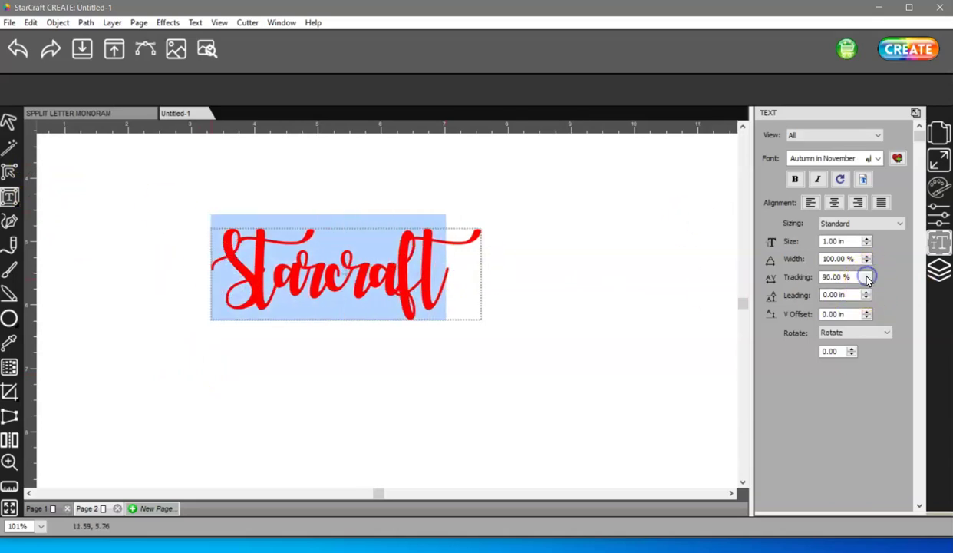
{"action": "left_click", "coordinate": [866, 274]}
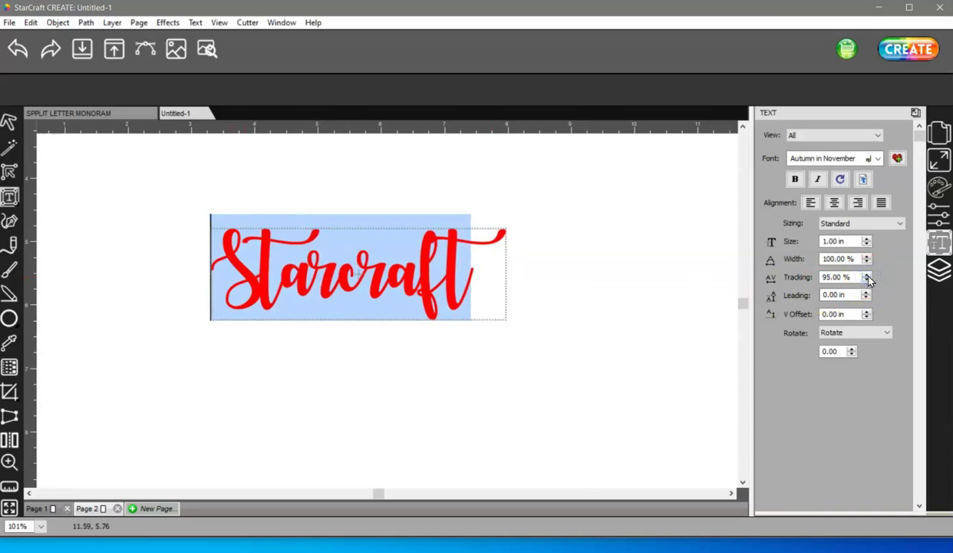
{"action": "left_click", "coordinate": [867, 274]}
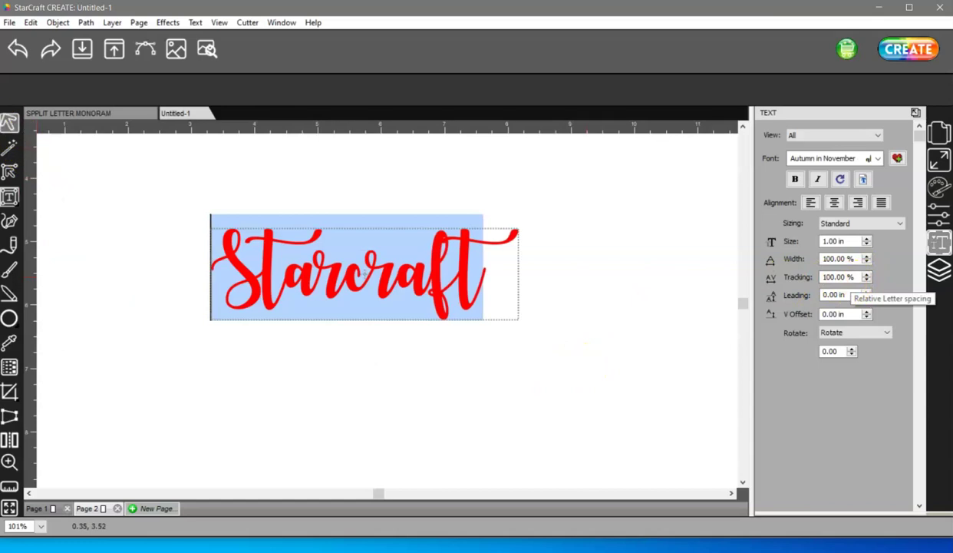
- Preview Starcraft's cut lines, then move the text slightly lower
{"action": "left_click", "coordinate": [9, 122]}
{"action": "left_click", "coordinate": [212, 50]}
{"action": "left_click", "coordinate": [837, 294]}
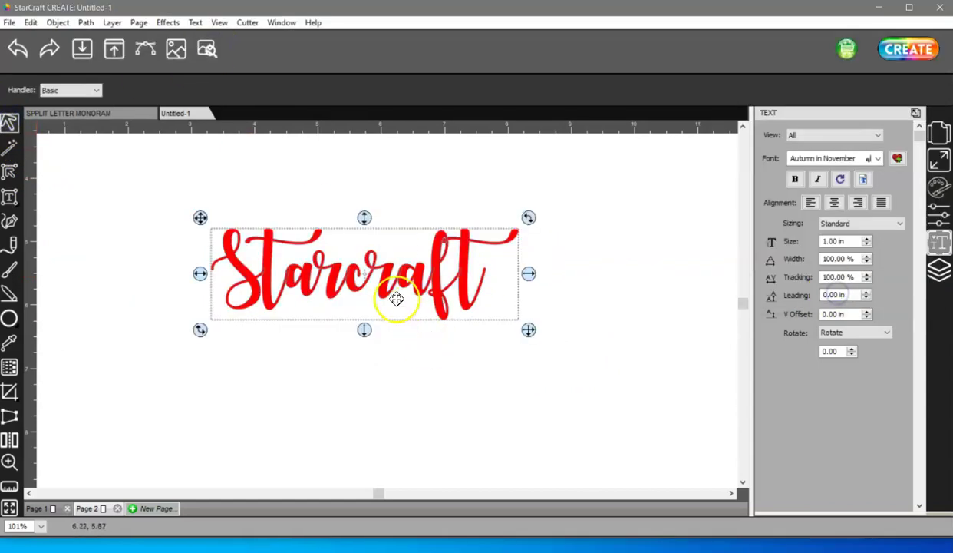
{"action": "left_click_drag", "start_coordinate": [395, 291], "coordinate": [379, 318]}
- Zoom in and preview Starcraft's cut lines, revealing overlapping letters
{"action": "left_click_drag", "start_coordinate": [742, 270], "coordinate": [742, 281]}
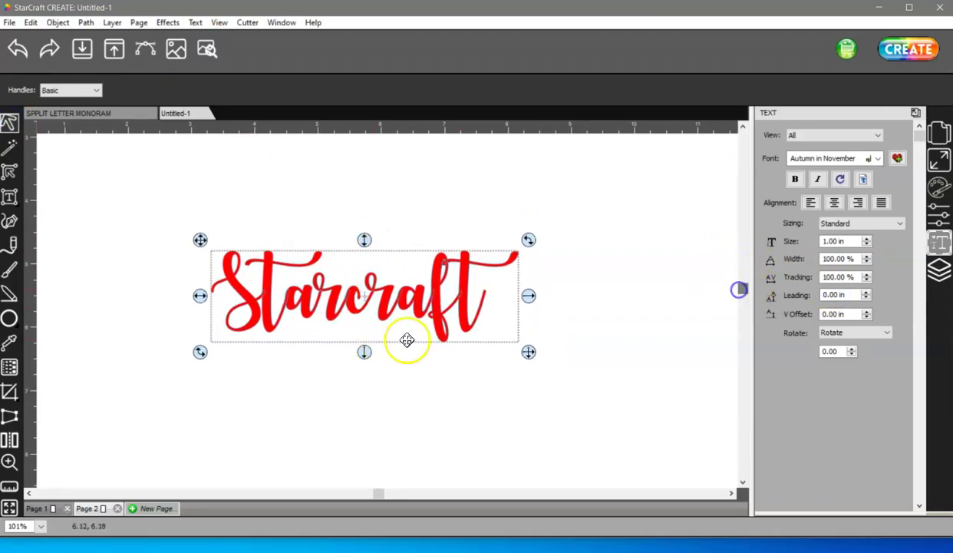
{"action": "scroll", "coordinate": [350, 299], "scroll_direction": "up", "scroll_amount": 1}
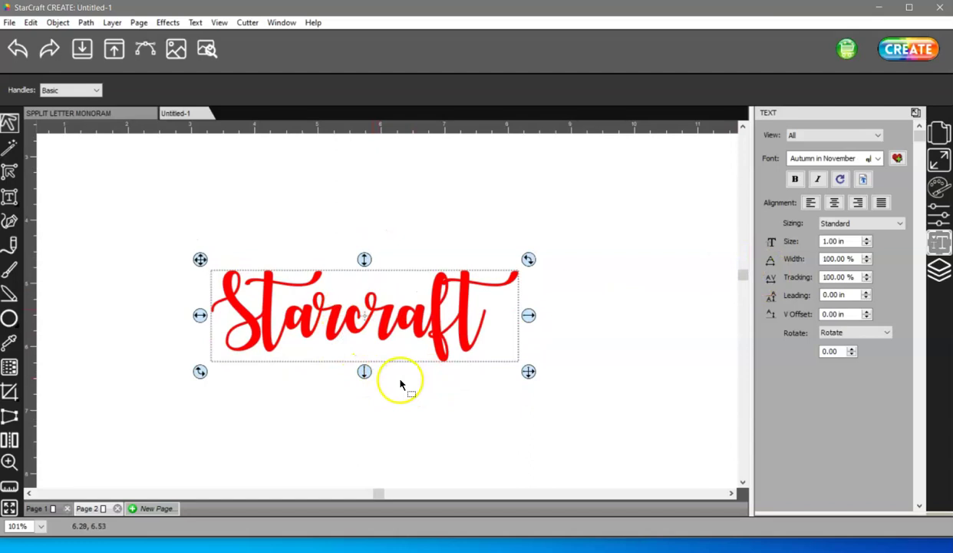
{"action": "scroll", "coordinate": [453, 373], "scroll_direction": "up", "scroll_amount": 1}
{"action": "left_click", "coordinate": [452, 371]}
{"action": "scroll", "coordinate": [448, 356], "scroll_direction": "down", "scroll_amount": 2}
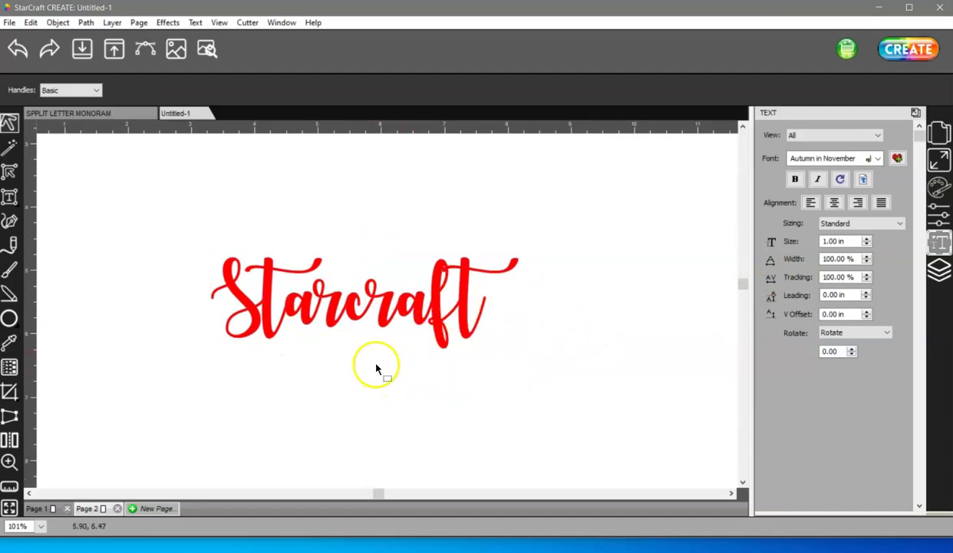
{"action": "scroll", "coordinate": [374, 369], "scroll_direction": "up", "scroll_amount": 6, "text": "ctrl"}
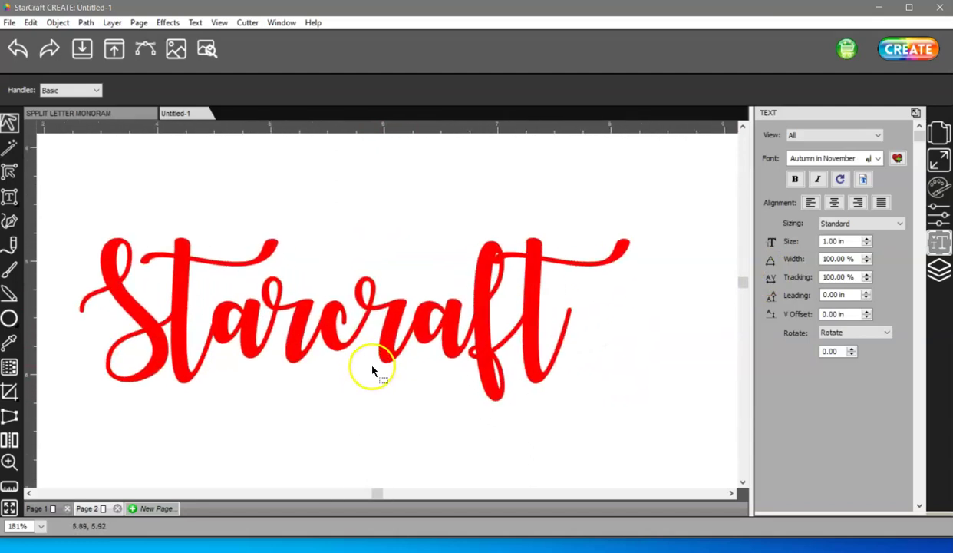
{"action": "left_click", "coordinate": [208, 51]}
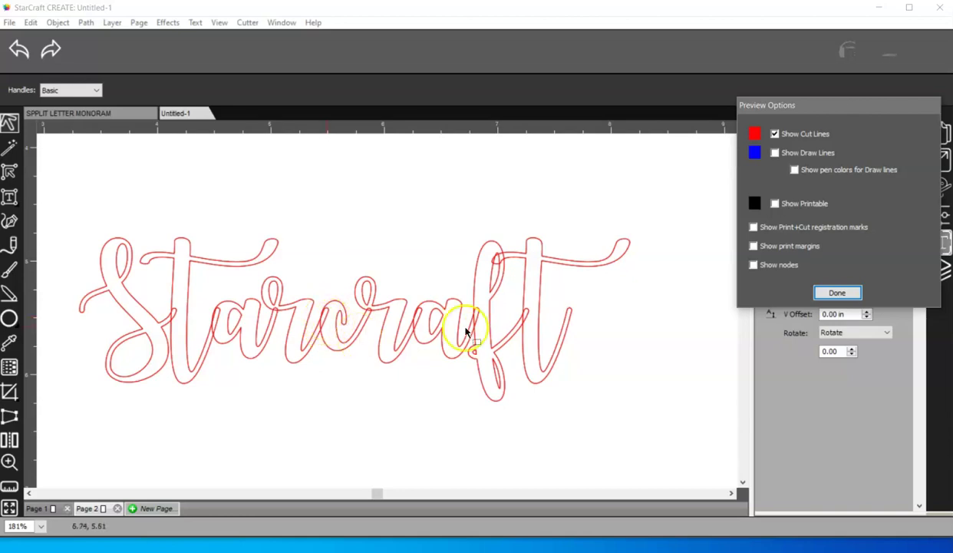
{"action": "left_click", "coordinate": [851, 292]}
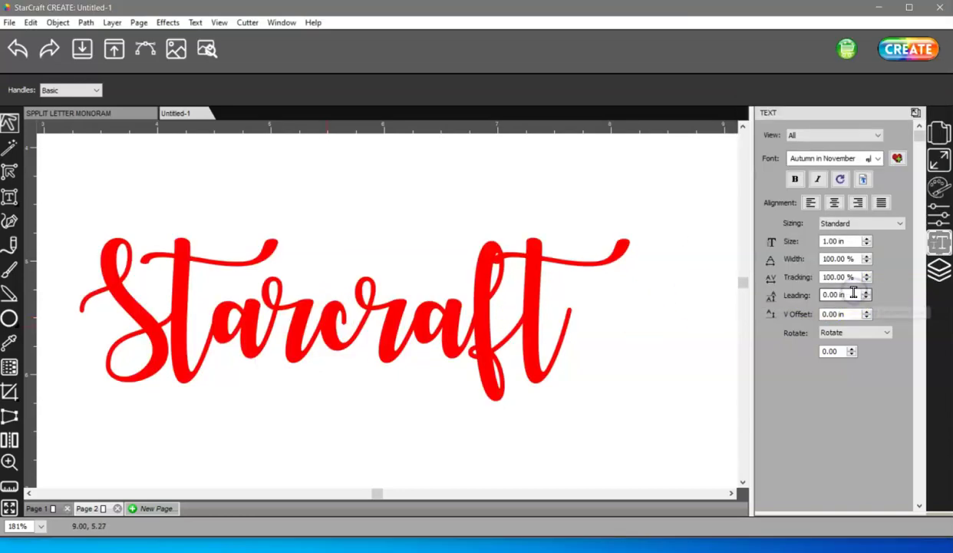
- Show the style settings, select the whole Starcraft text and preview its cut lines
{"action": "left_click", "coordinate": [937, 214]}
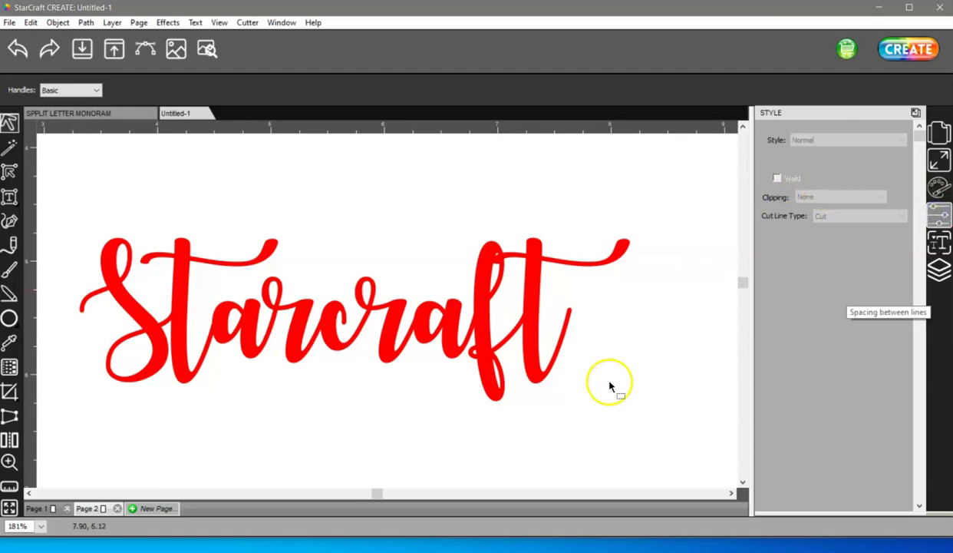
{"action": "left_click_drag", "start_coordinate": [675, 462], "coordinate": [64, 158]}
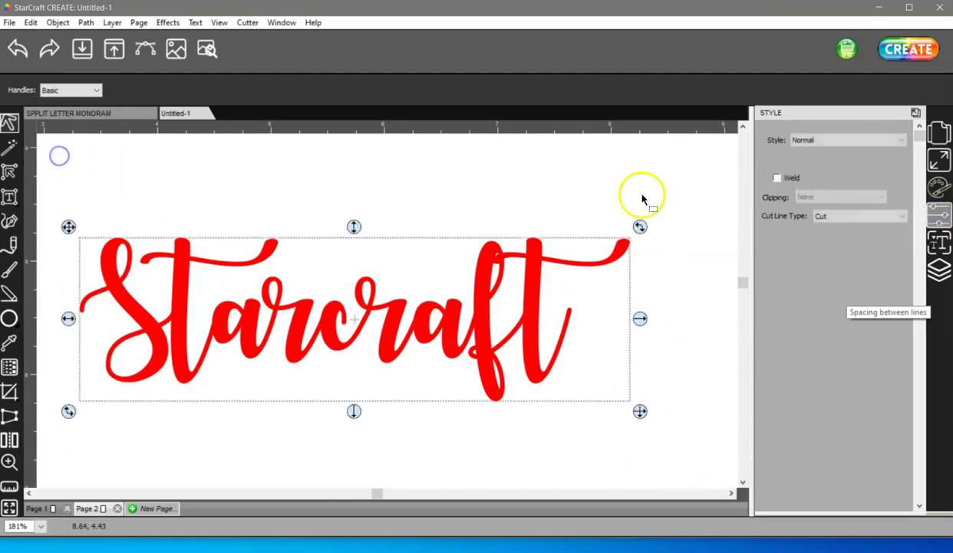
{"action": "left_click", "coordinate": [207, 49]}
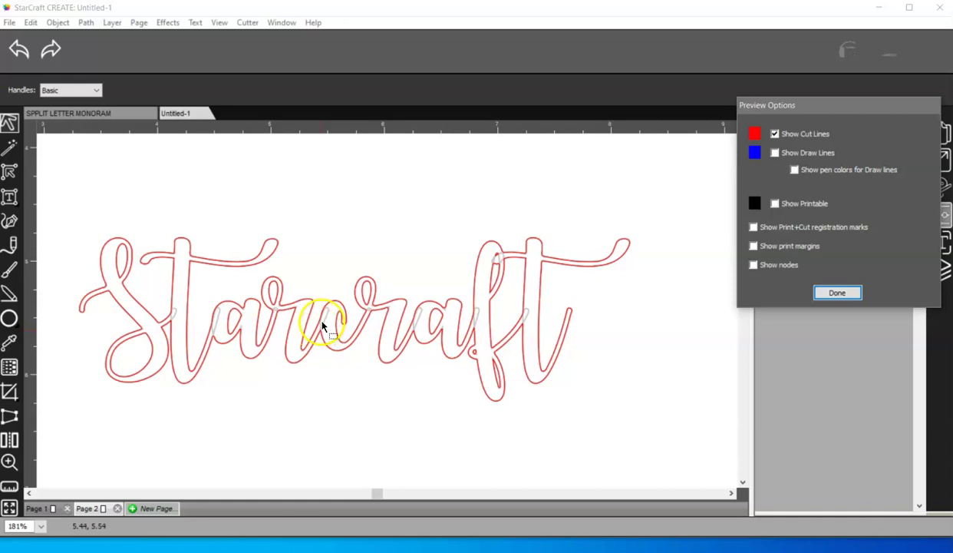
{"action": "left_click", "coordinate": [838, 292]}
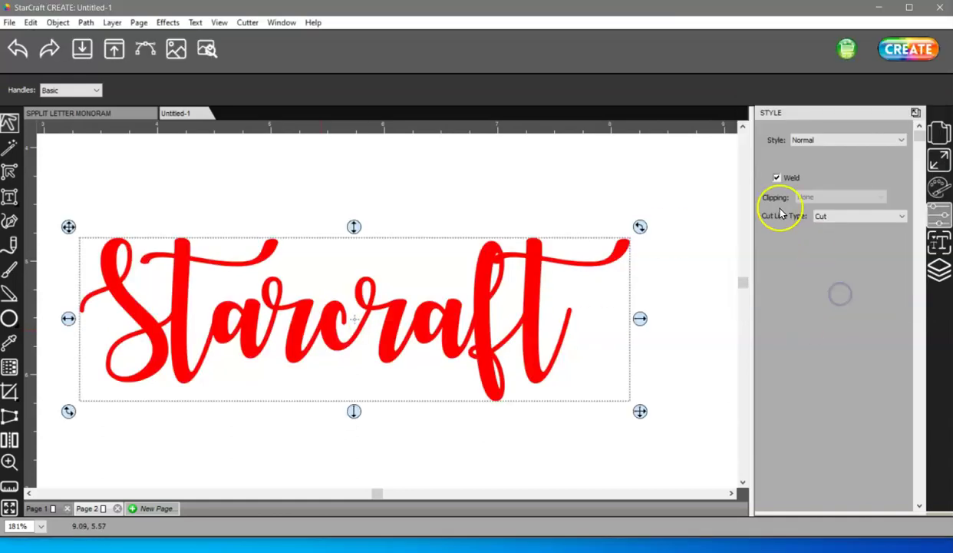
- Turn welding off for the Starcraft letters and recheck the overlapping cut lines
{"action": "left_click", "coordinate": [777, 178]}
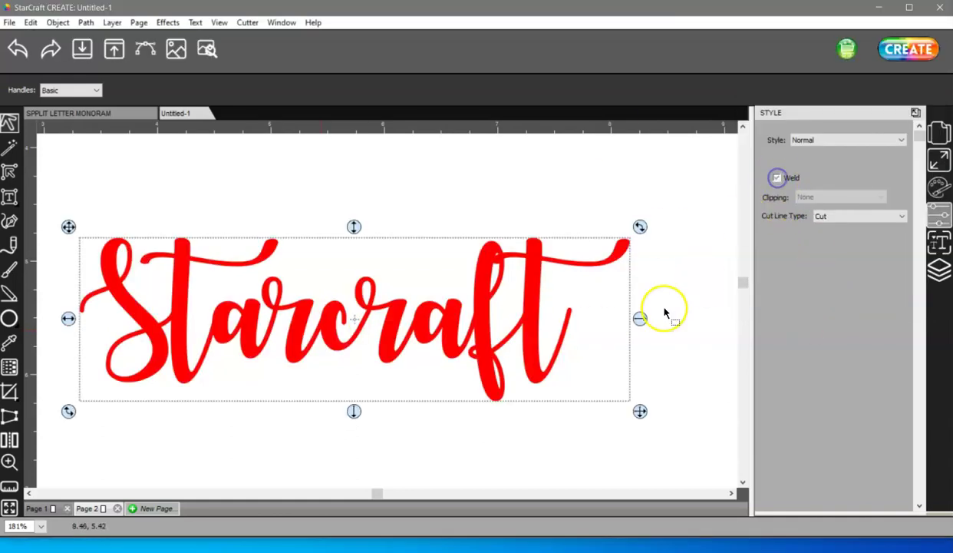
{"action": "left_click", "coordinate": [208, 48]}
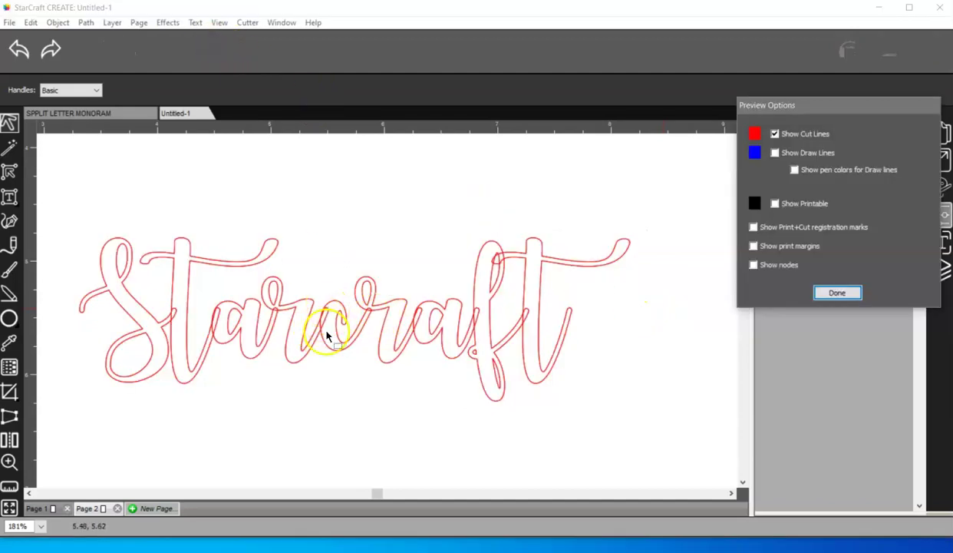
{"action": "left_click", "coordinate": [837, 292]}
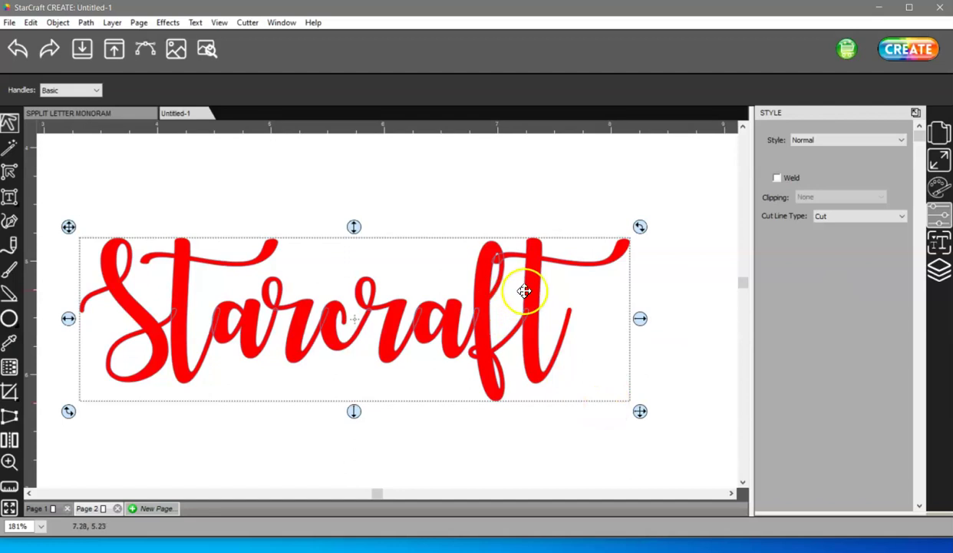
- Move the Starcraft text up, union its letters into one shape and preview the cut lines
{"action": "left_click_drag", "start_coordinate": [538, 270], "coordinate": [547, 244]}
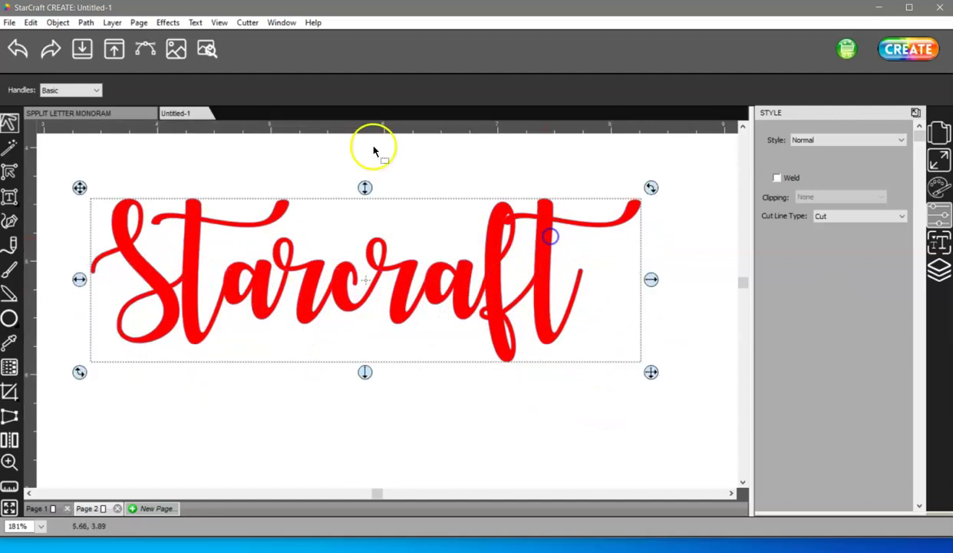
{"action": "left_click", "coordinate": [86, 22]}
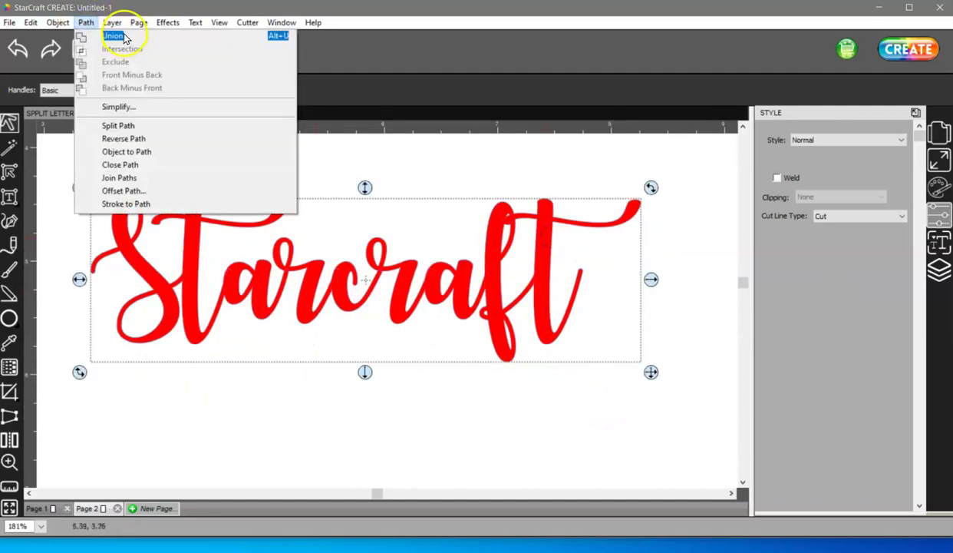
{"action": "left_click", "coordinate": [125, 37]}
{"action": "left_click", "coordinate": [212, 45]}
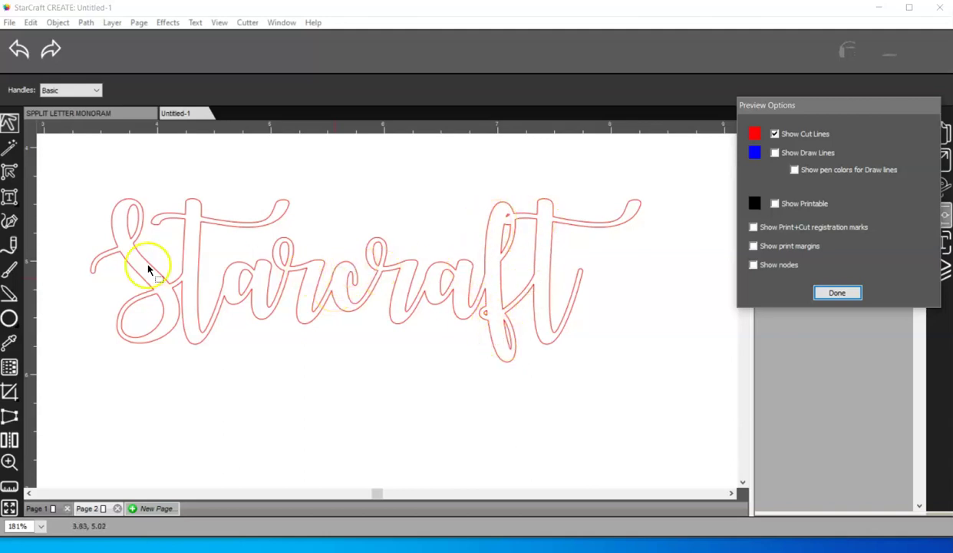
{"action": "left_click", "coordinate": [847, 292]}
- Shift the merged text down and draw three trial ellipses around the lettering
{"action": "left_click_drag", "start_coordinate": [496, 293], "coordinate": [495, 330]}
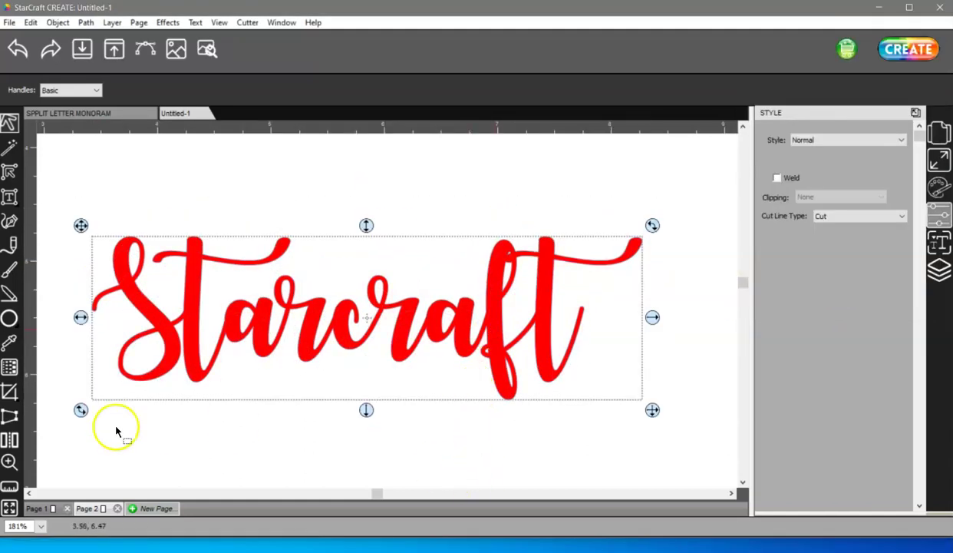
{"action": "left_click", "coordinate": [9, 318]}
{"action": "left_click_drag", "start_coordinate": [215, 418], "coordinate": [304, 483]}
{"action": "left_click_drag", "start_coordinate": [421, 401], "coordinate": [520, 458]}
{"action": "left_click_drag", "start_coordinate": [681, 329], "coordinate": [661, 254]}
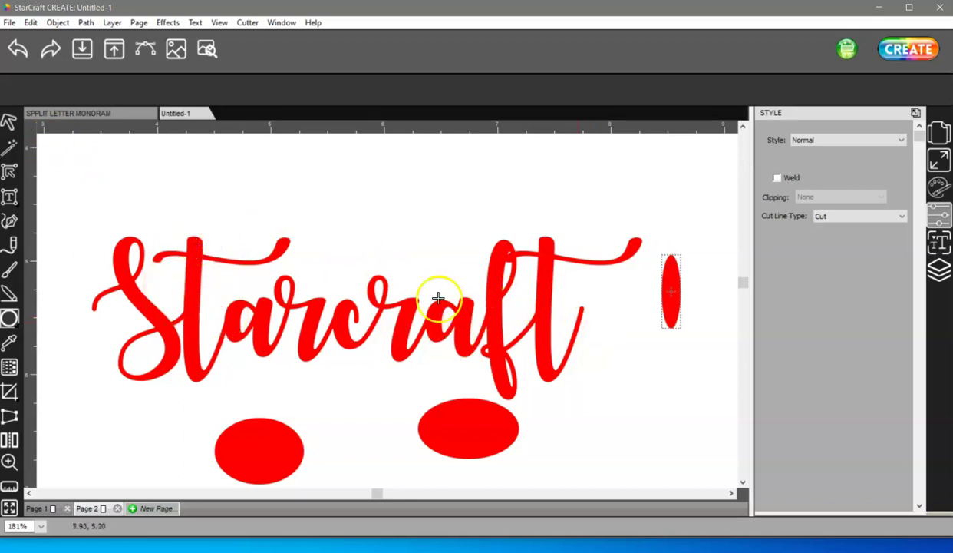
- Undo the three ellipses and the earlier move of the Starcraft text
{"action": "left_click", "coordinate": [17, 50]}
{"action": "left_click", "coordinate": [17, 50]}
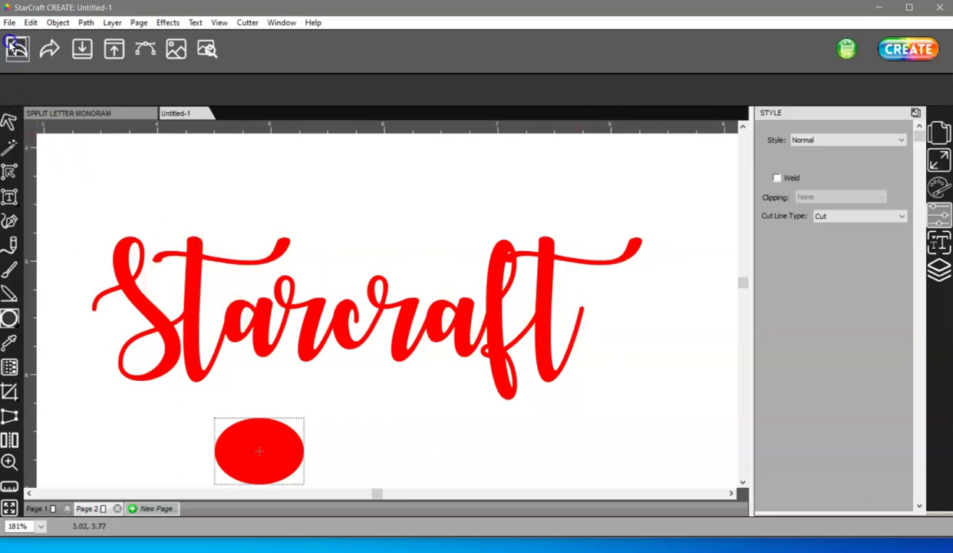
{"action": "left_click", "coordinate": [17, 51]}
{"action": "left_click", "coordinate": [16, 51]}
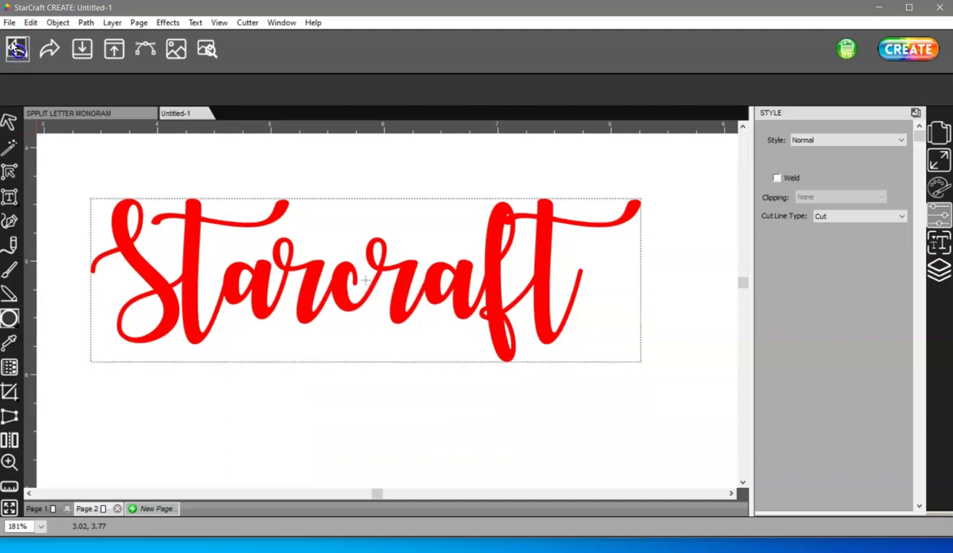
- Preview the cut lines twice, then weld the Starcraft letters into one shape
{"action": "left_click", "coordinate": [205, 50]}
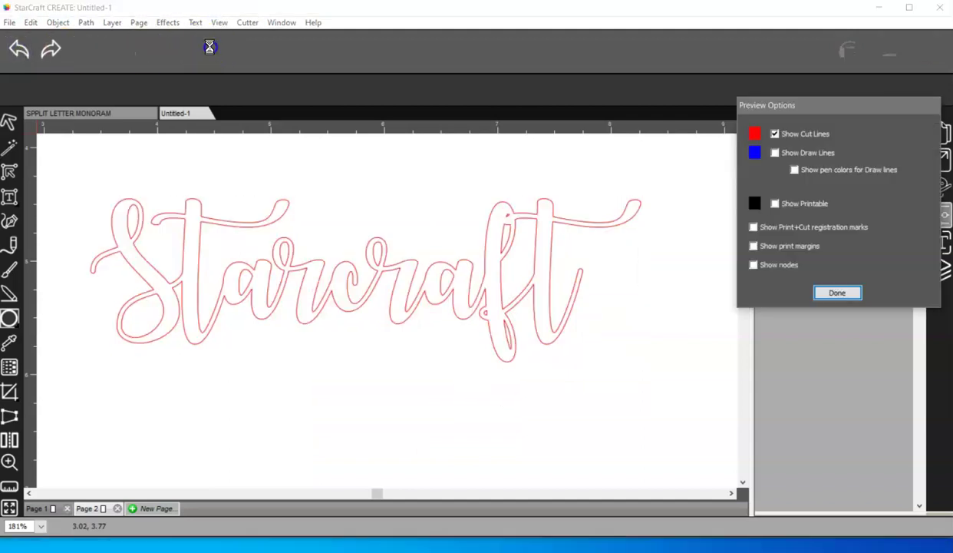
{"action": "left_click", "coordinate": [837, 293]}
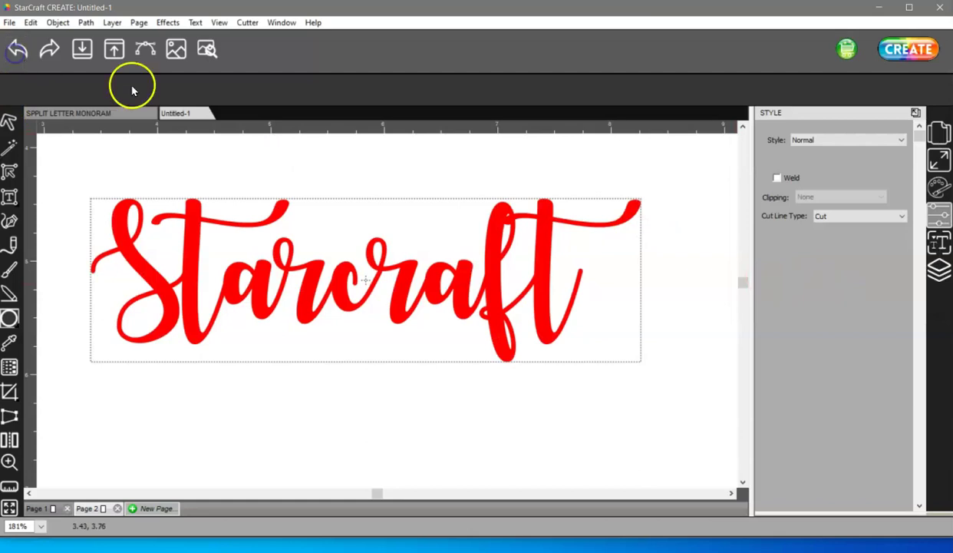
{"action": "left_click", "coordinate": [208, 50]}
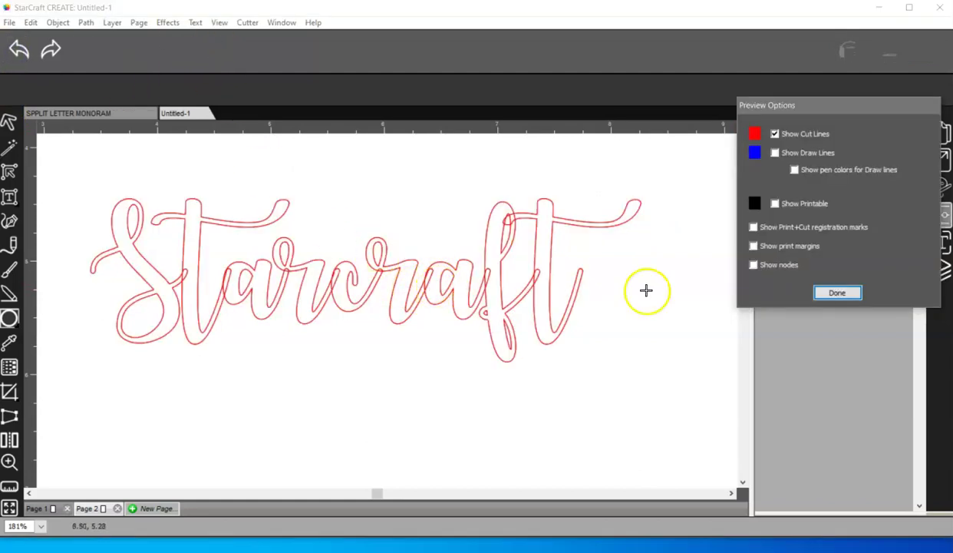
{"action": "left_click", "coordinate": [837, 292]}
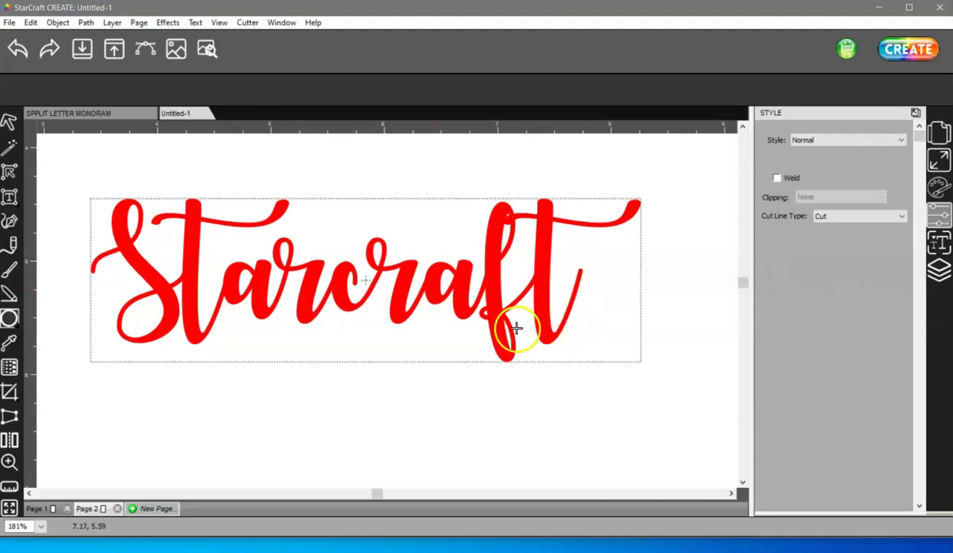
{"action": "left_click", "coordinate": [87, 23]}
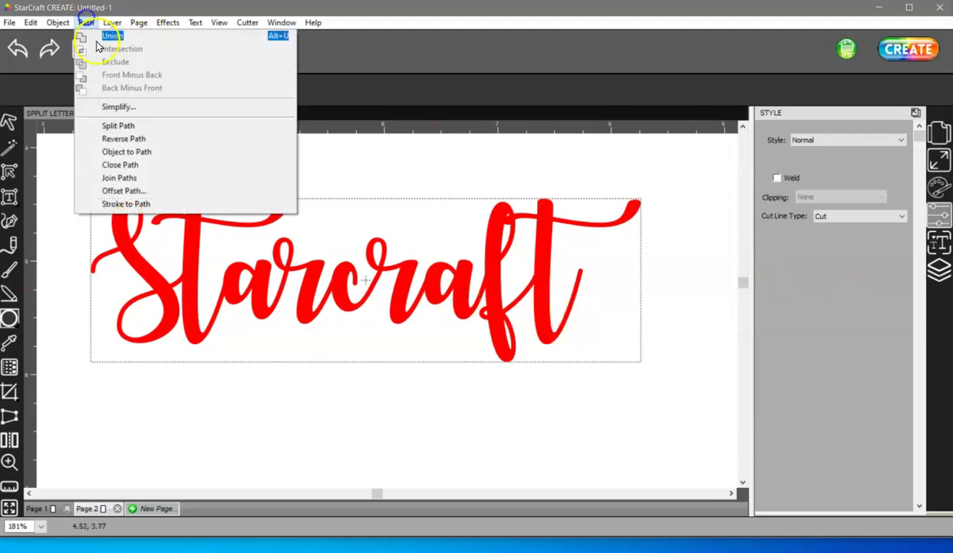
{"action": "left_click", "coordinate": [261, 33]}
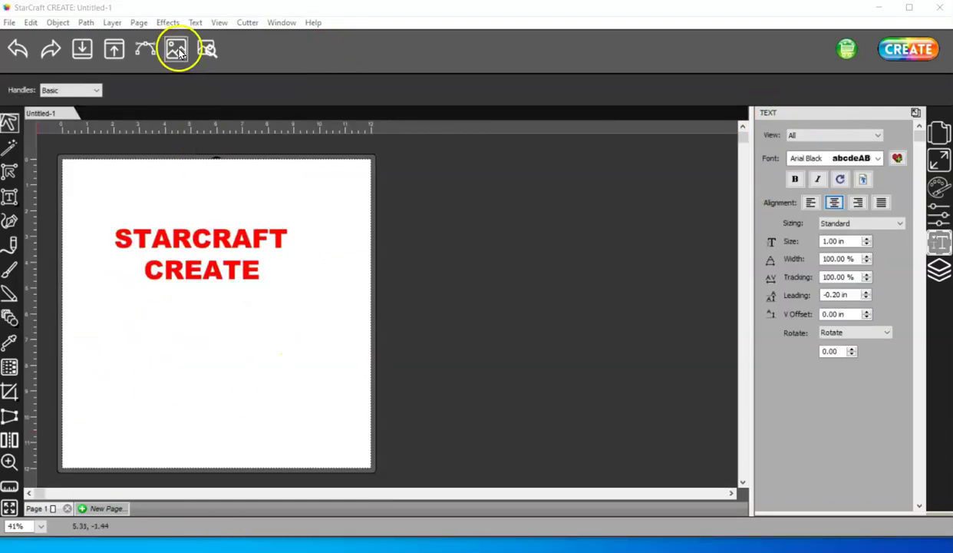
- Insert the heart-tailed 'b' glyph from the hello honey font and move it below STARCRAFT CREATE
{"action": "left_click", "coordinate": [176, 51]}
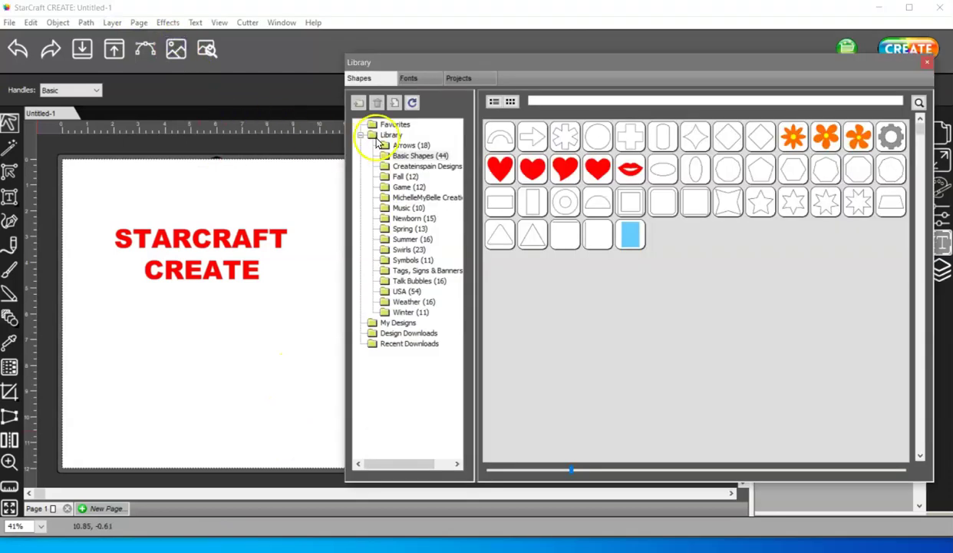
{"action": "left_click", "coordinate": [411, 79]}
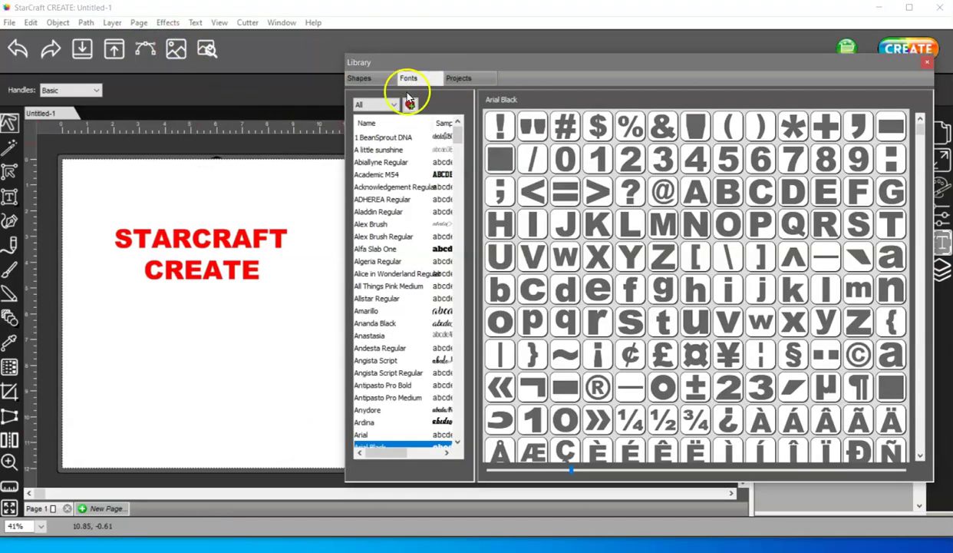
{"action": "left_click", "coordinate": [401, 288]}
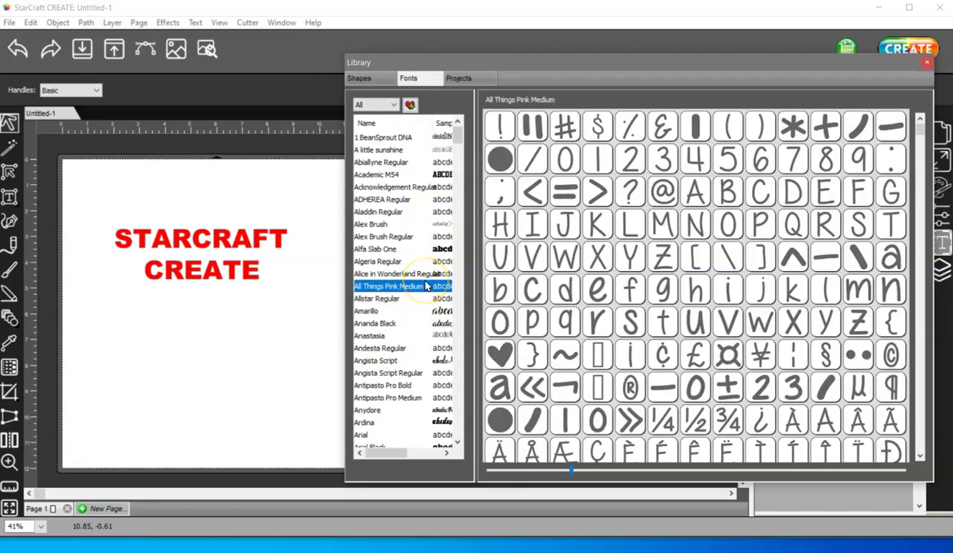
{"action": "key", "text": "h"}
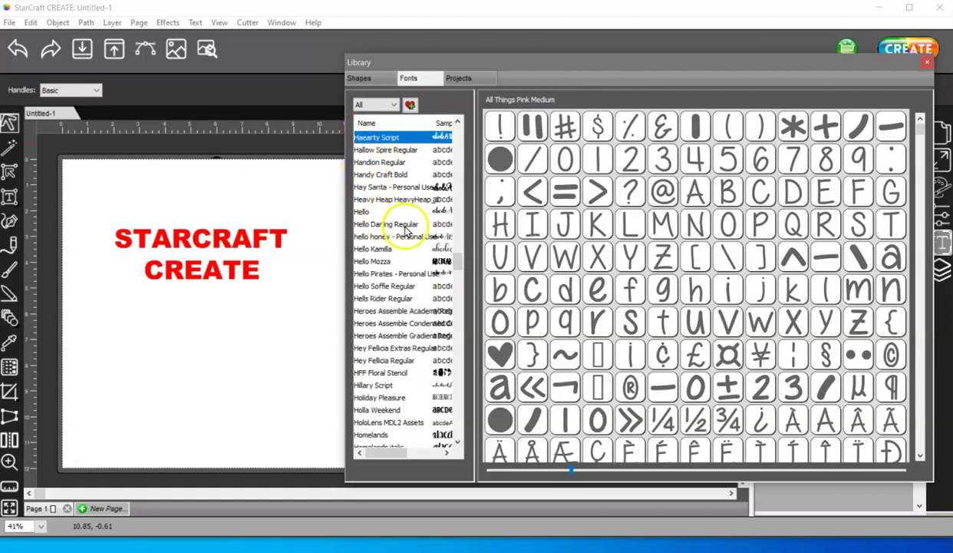
{"action": "left_click", "coordinate": [405, 237]}
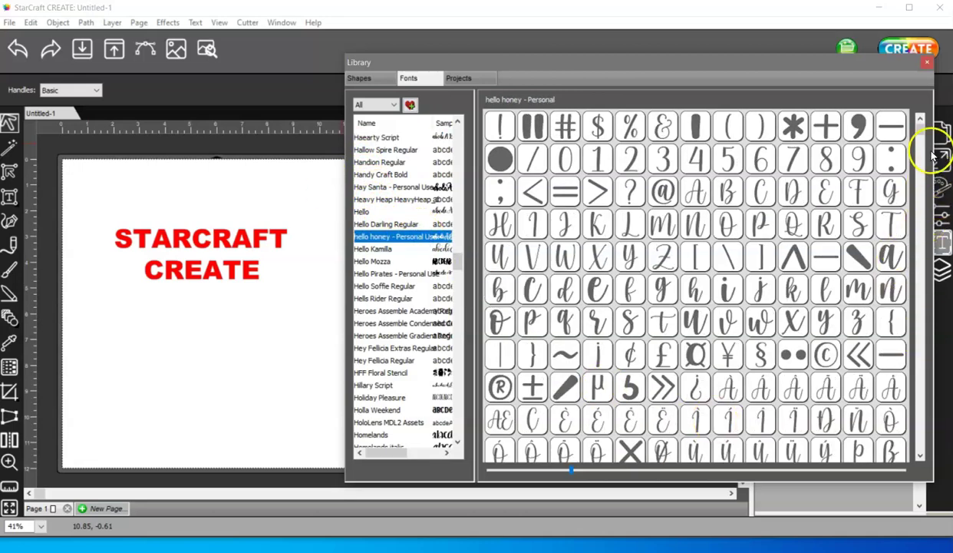
{"action": "left_click_drag", "start_coordinate": [920, 134], "coordinate": [917, 357]}
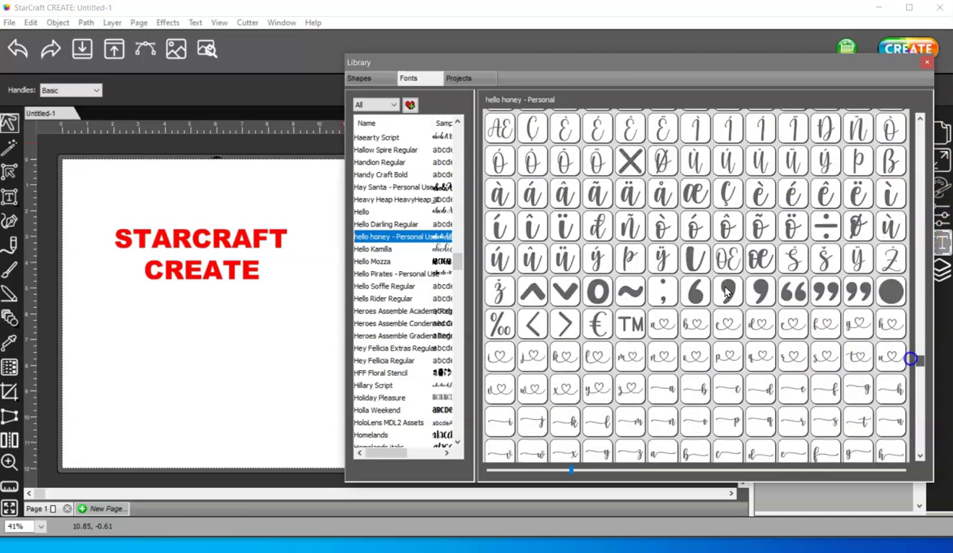
{"action": "double_click", "coordinate": [699, 330]}
{"action": "left_click_drag", "start_coordinate": [157, 219], "coordinate": [287, 434]}
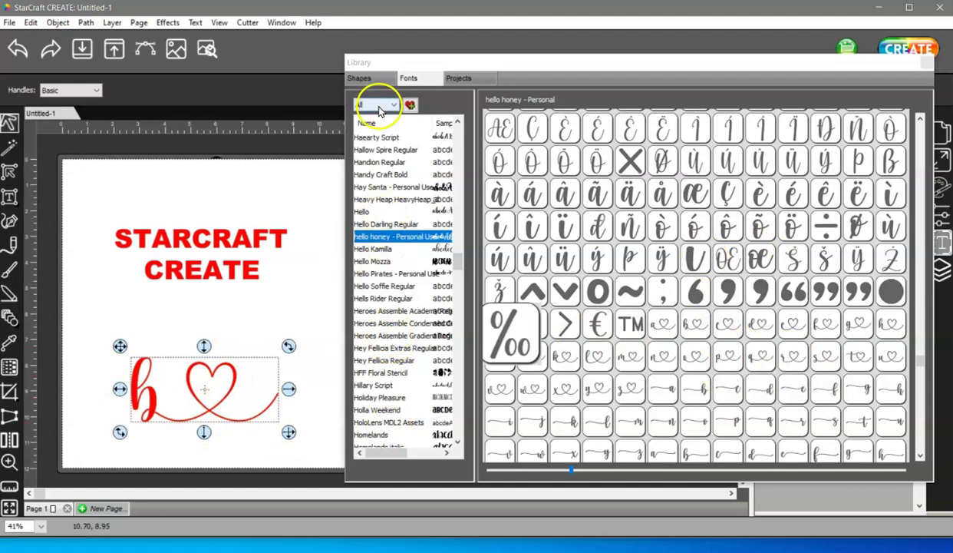
- Switch the glyph object's font from Handion Regular to Samantha Italic
{"action": "left_click", "coordinate": [392, 161]}
{"action": "scroll", "coordinate": [393, 159], "scroll_direction": "down", "scroll_amount": 10}
{"action": "left_click", "coordinate": [387, 137]}
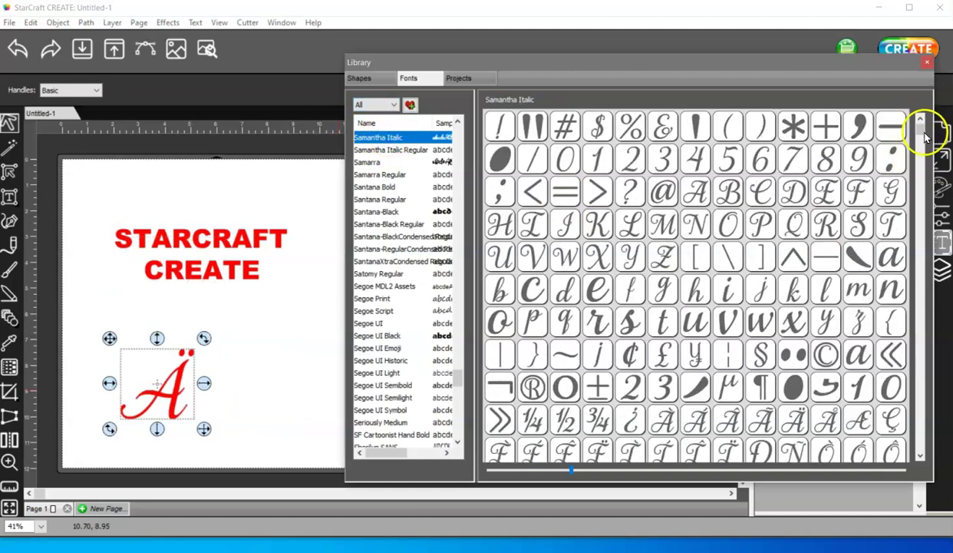
- Add a knot, a heart-knot and one more Samantha Italic ornament after the Ä
{"action": "left_click_drag", "start_coordinate": [921, 130], "coordinate": [918, 206]}
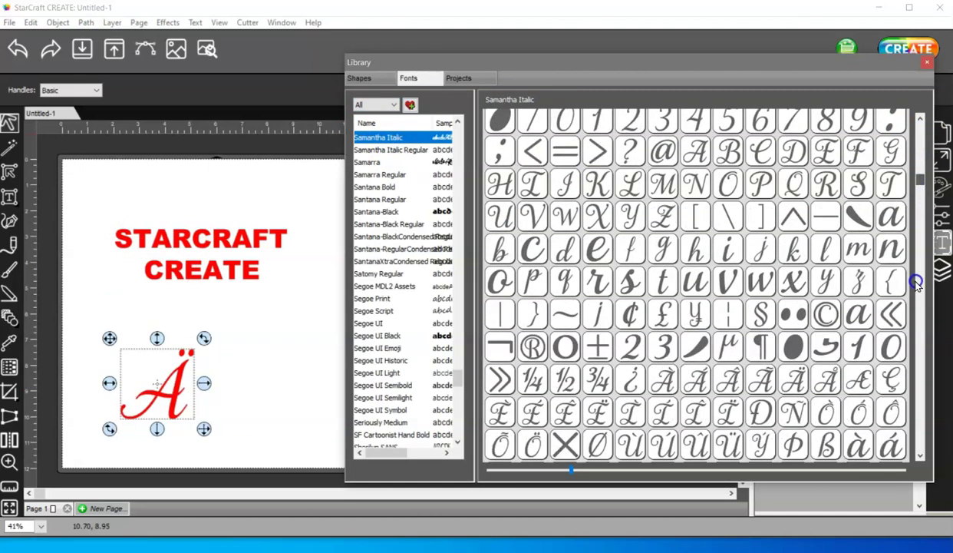
{"action": "left_click_drag", "start_coordinate": [916, 287], "coordinate": [917, 351]}
{"action": "left_click", "coordinate": [876, 310]}
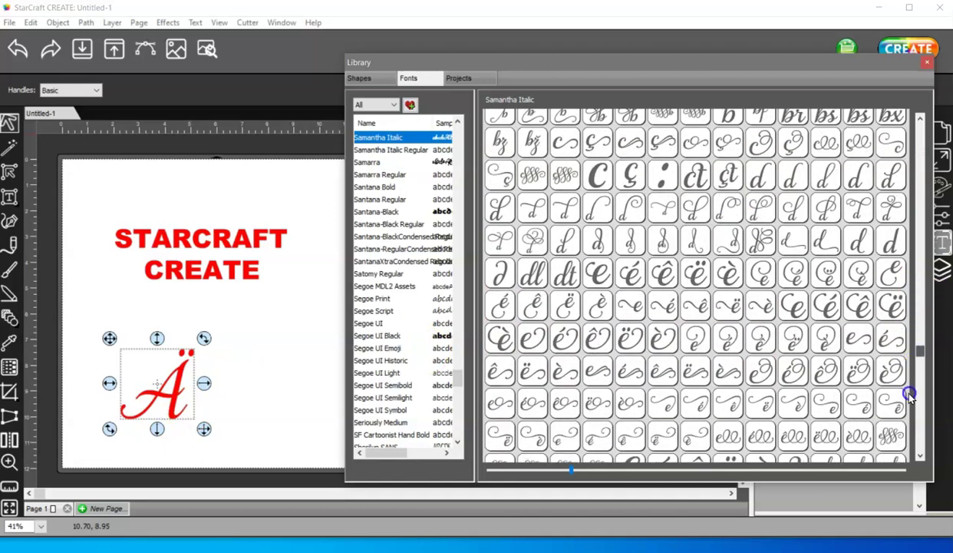
{"action": "left_click_drag", "start_coordinate": [908, 394], "coordinate": [923, 409]}
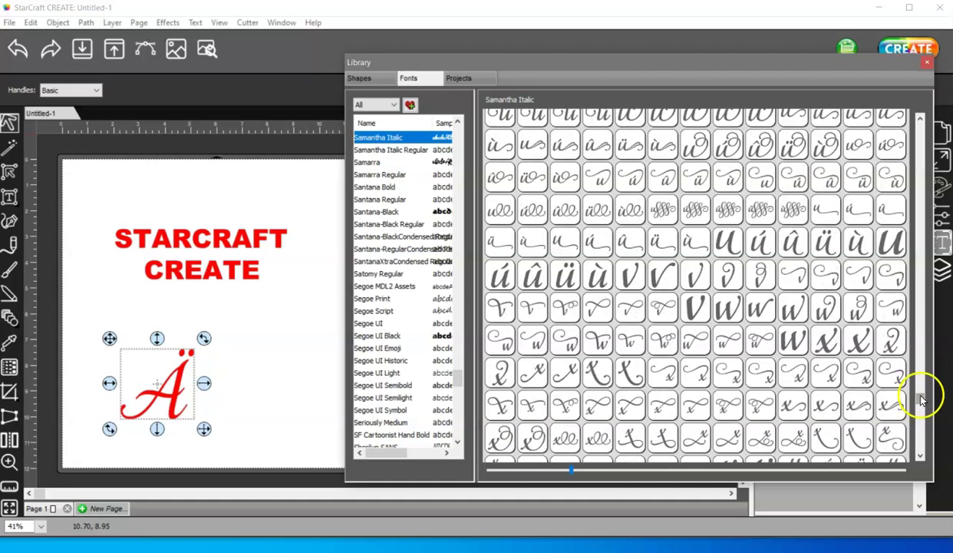
{"action": "left_click_drag", "start_coordinate": [921, 399], "coordinate": [919, 454]}
{"action": "left_click", "coordinate": [728, 249]}
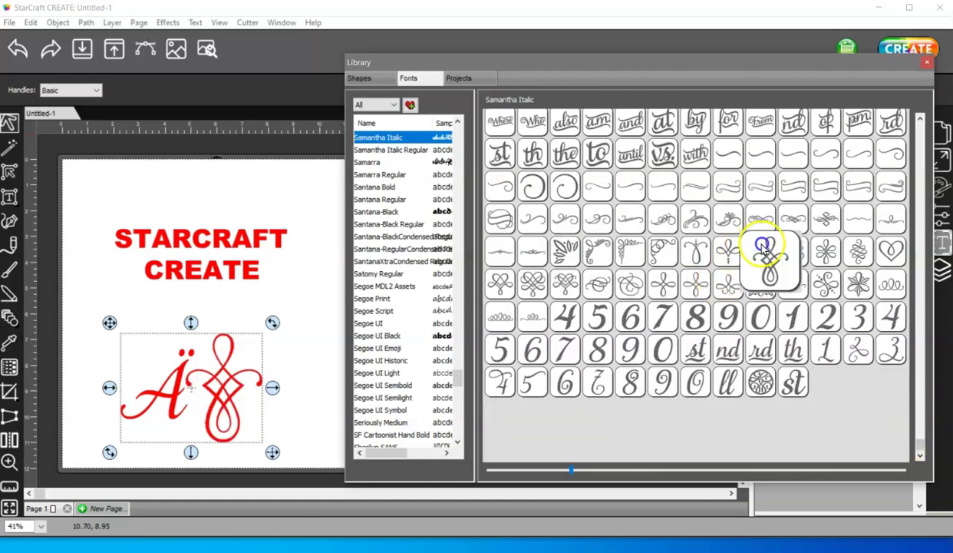
{"action": "left_click", "coordinate": [566, 284]}
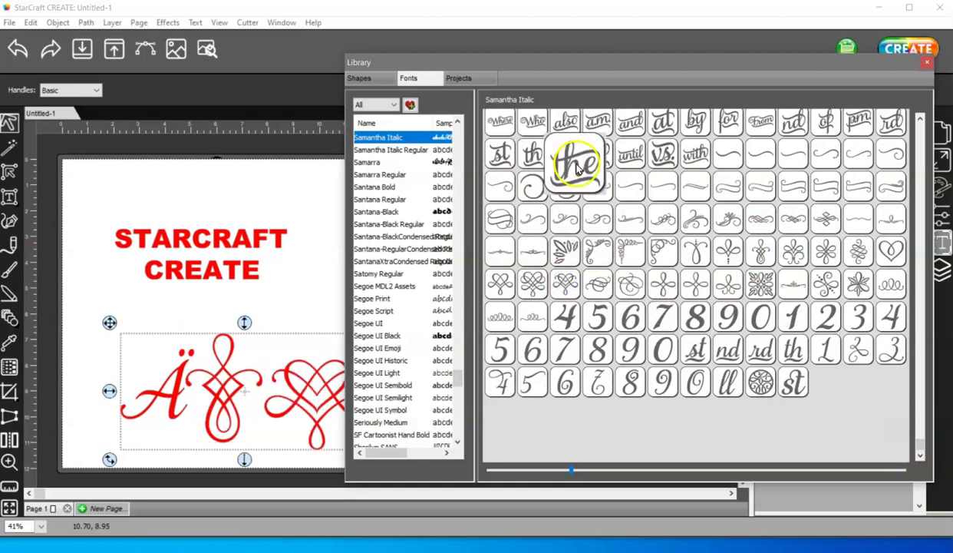
{"action": "left_click", "coordinate": [551, 162]}
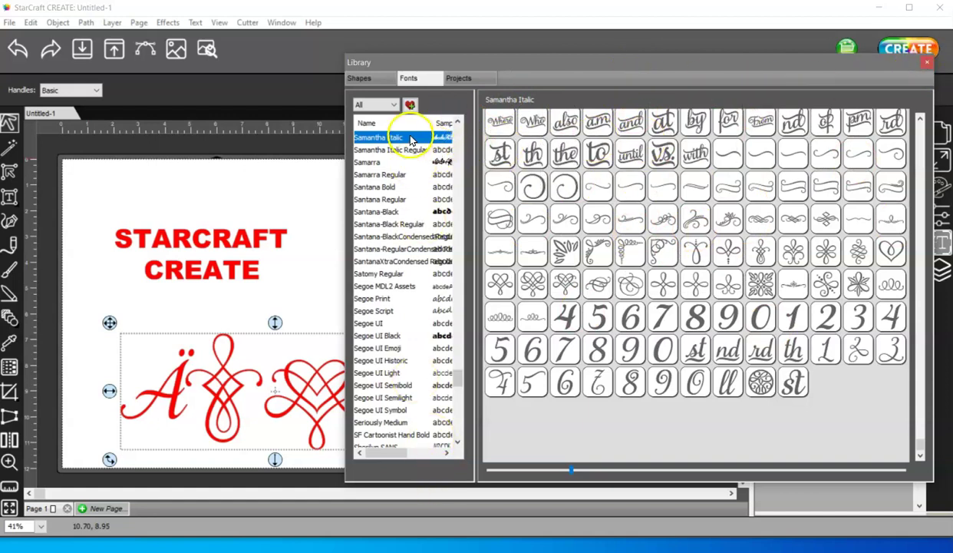
- Filter the font list to the letter P, then show all fonts again
{"action": "left_click", "coordinate": [383, 107]}
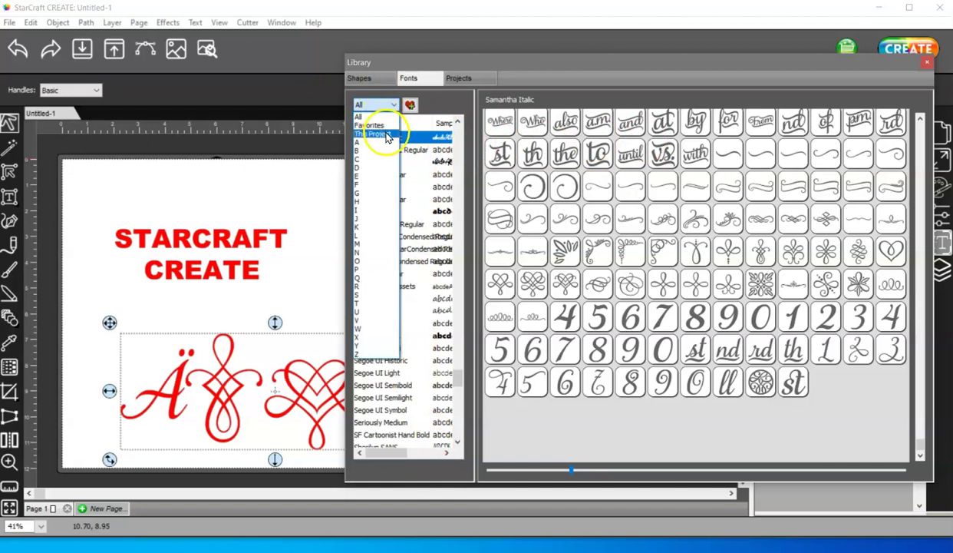
{"action": "left_click", "coordinate": [357, 270]}
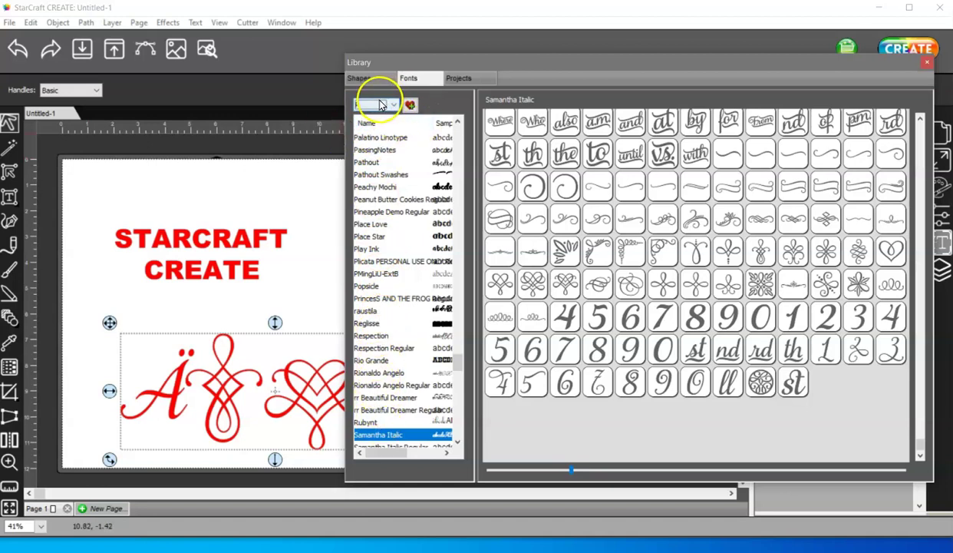
{"action": "left_click", "coordinate": [377, 105]}
{"action": "left_click", "coordinate": [376, 116]}
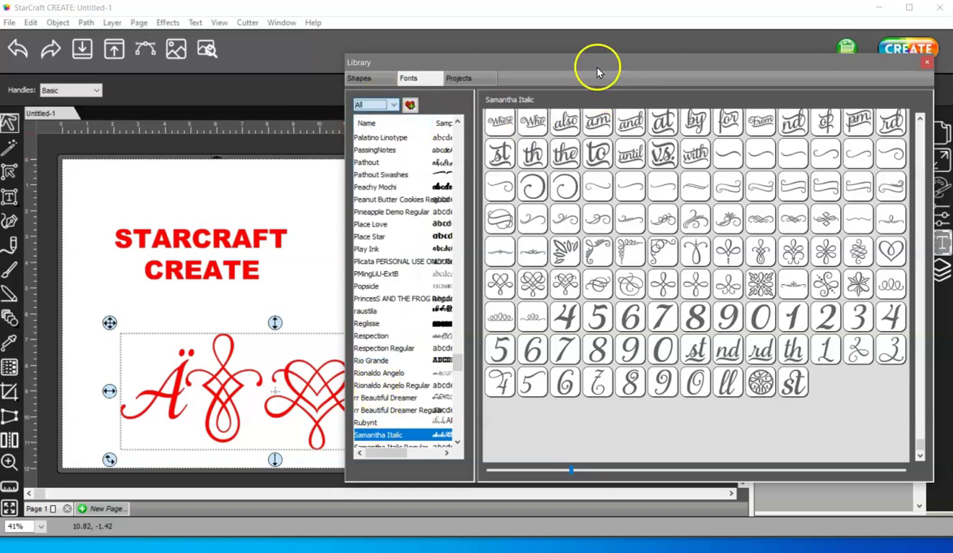
- Switch the glyph object to Aladdin Regular, close the Library and delete the glyph object
{"action": "left_click", "coordinate": [919, 64]}
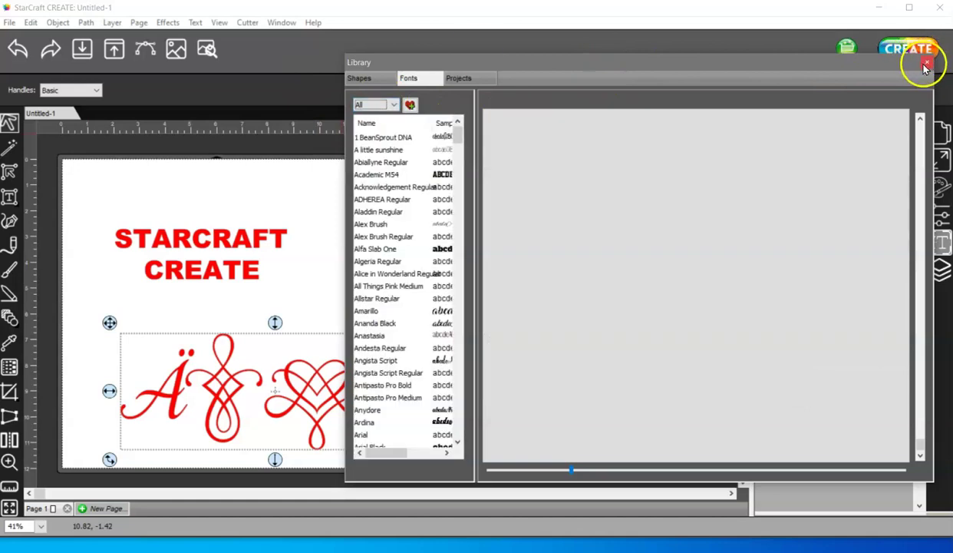
{"action": "left_click", "coordinate": [420, 212]}
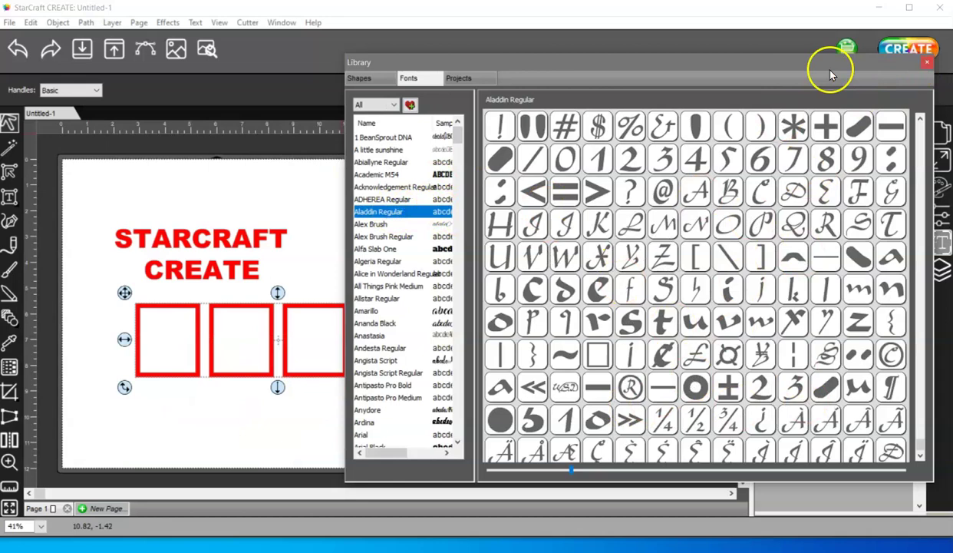
{"action": "left_click", "coordinate": [926, 66]}
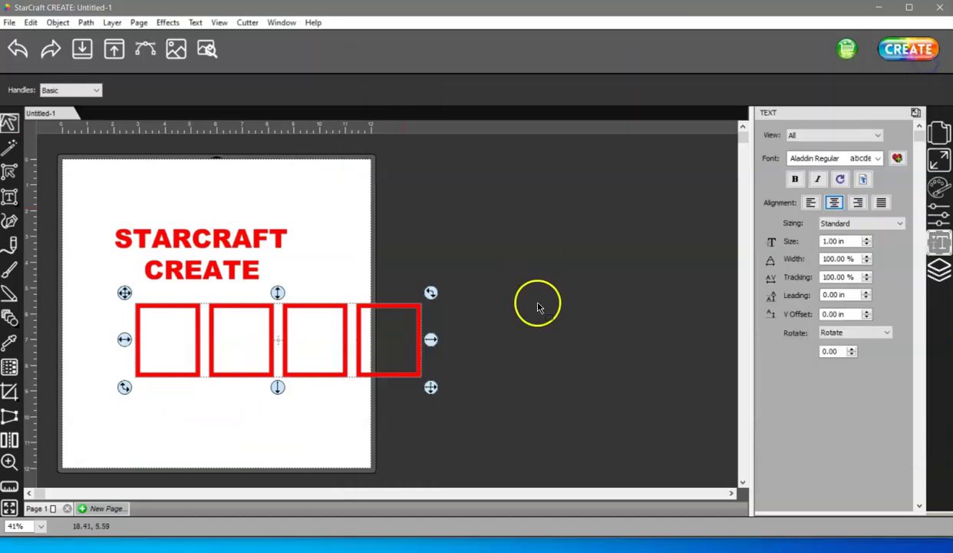
{"action": "key", "text": "Delete"}
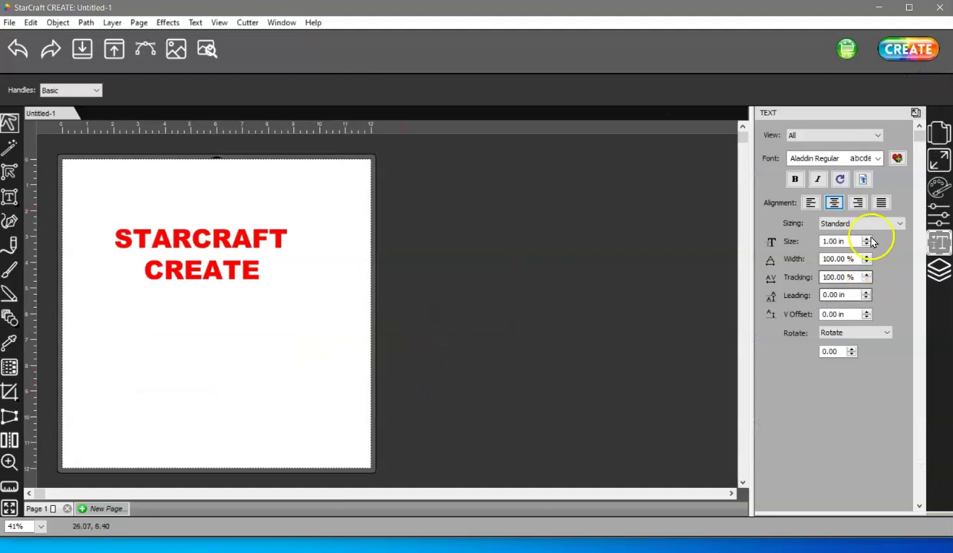